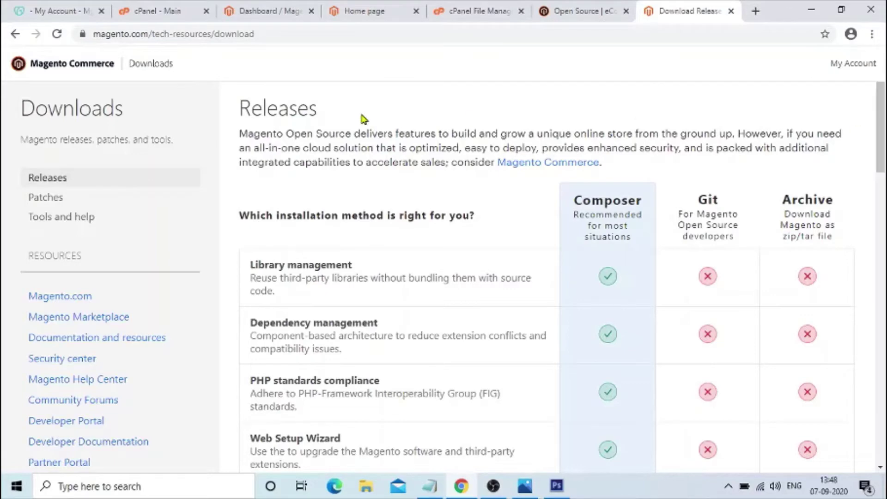
# - Compare the Magento build versions, trying ver 2.3.5-p2 before returning to ver 2.4.0
pyautogui.moveTo(238, 107); pyautogui.dragTo(359, 118)
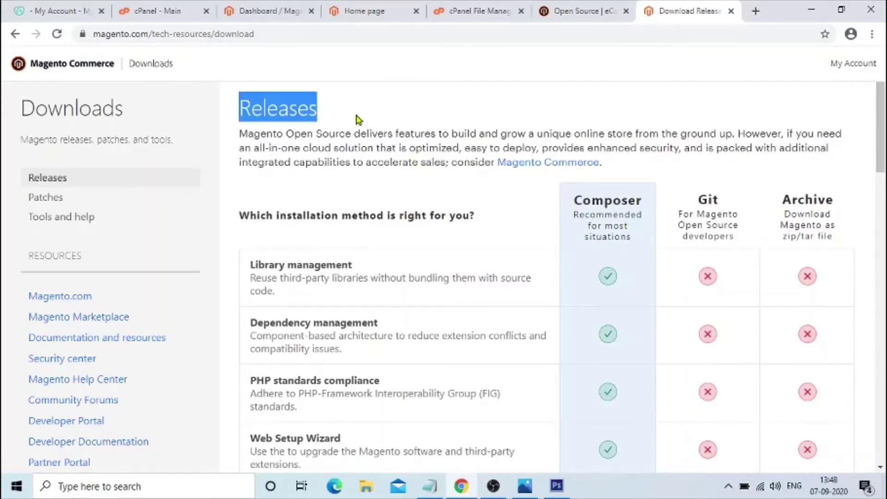
pyautogui.scroll(-2, 883, 160)
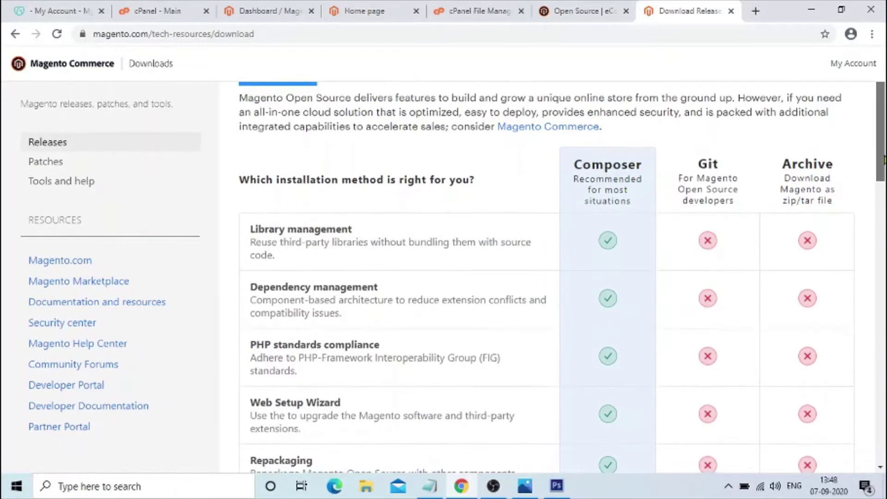
pyautogui.moveTo(883, 159); pyautogui.dragTo(881, 439)
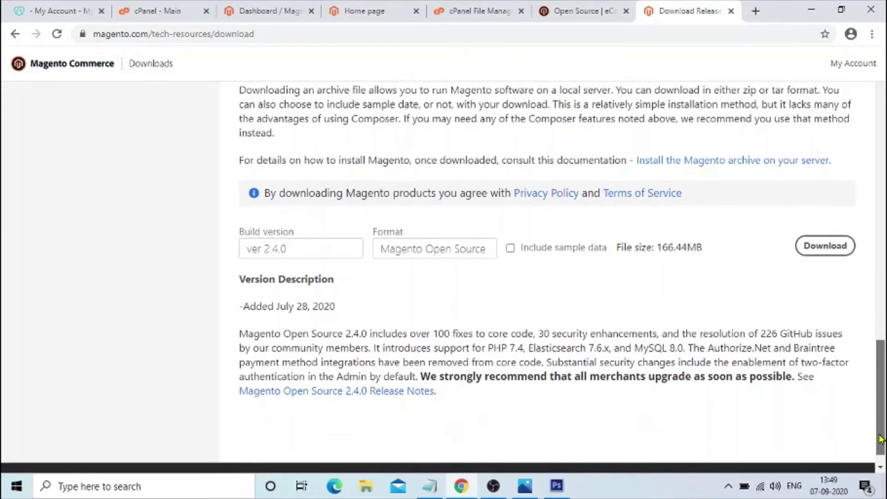
pyautogui.click(339, 254)
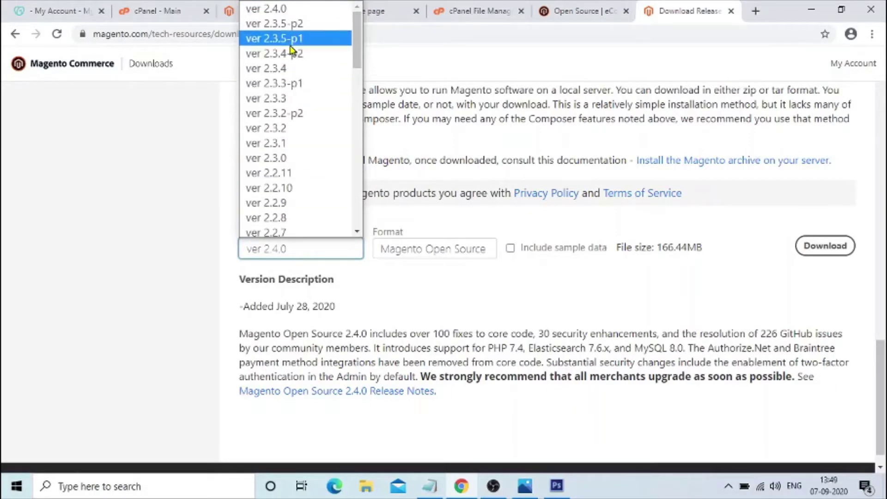
pyautogui.click(276, 28)
pyautogui.click(321, 253)
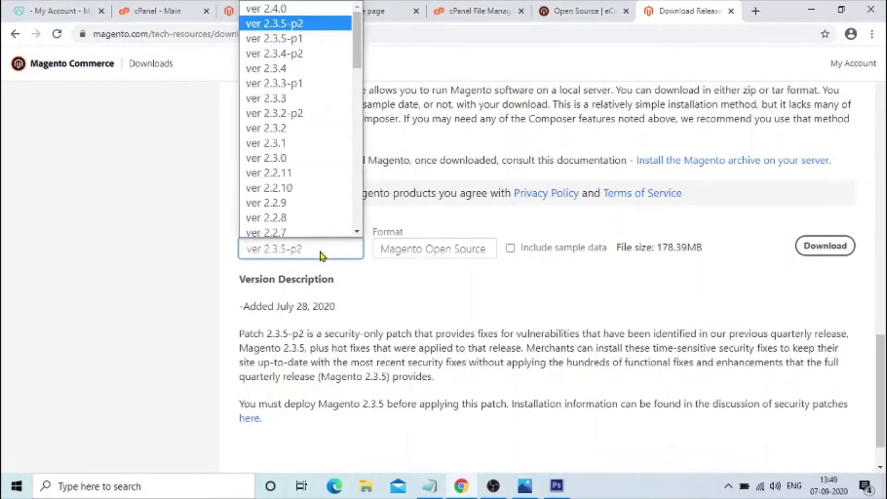
pyautogui.click(286, 12)
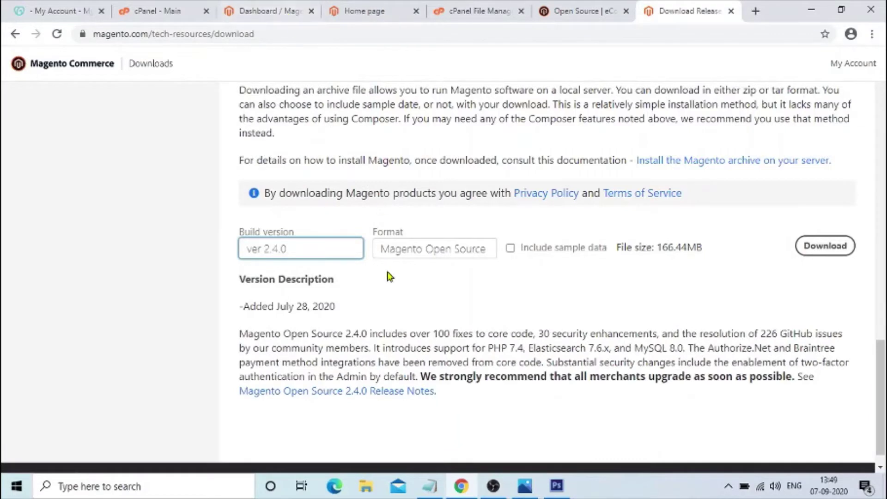
# - Review the archive formats and download the Magento Open Source 2.4.0 archive
pyautogui.click(447, 251)
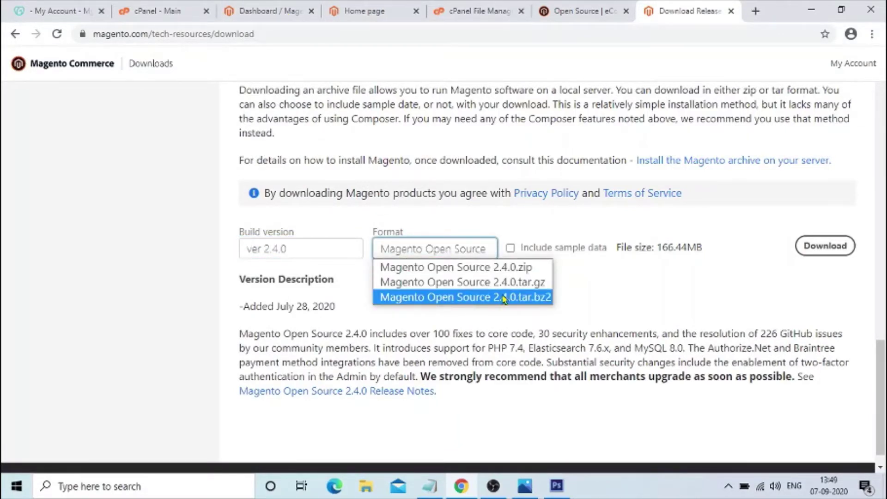
pyautogui.click(483, 269)
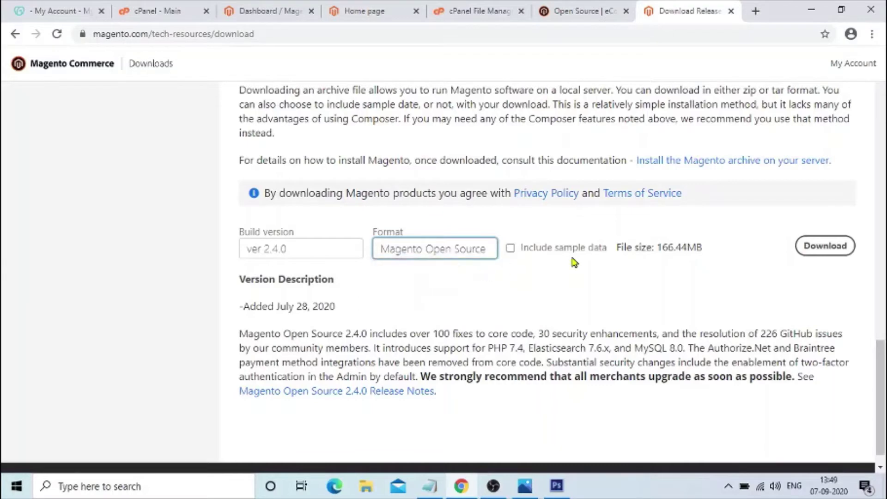
pyautogui.click(830, 248)
# - Read the system requirements note and follow the Magento 2.x System Requirements link
pyautogui.moveTo(882, 356); pyautogui.dragTo(882, 188)
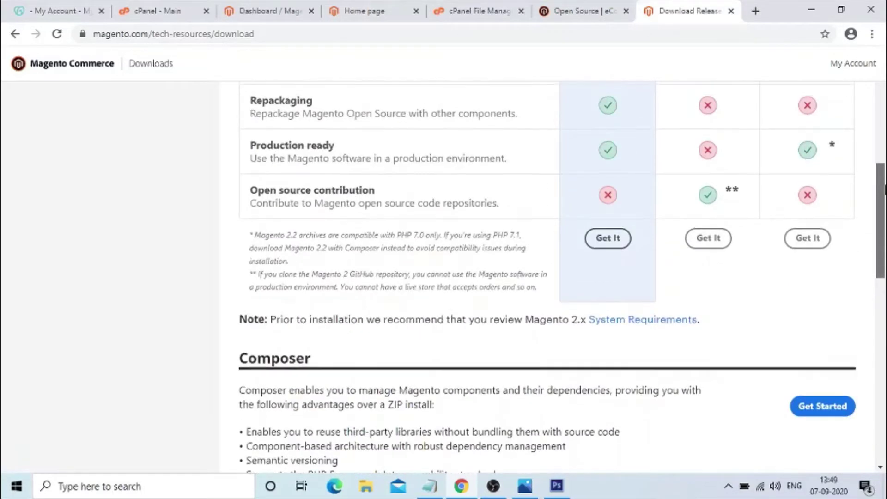
pyautogui.moveTo(276, 319); pyautogui.dragTo(717, 328)
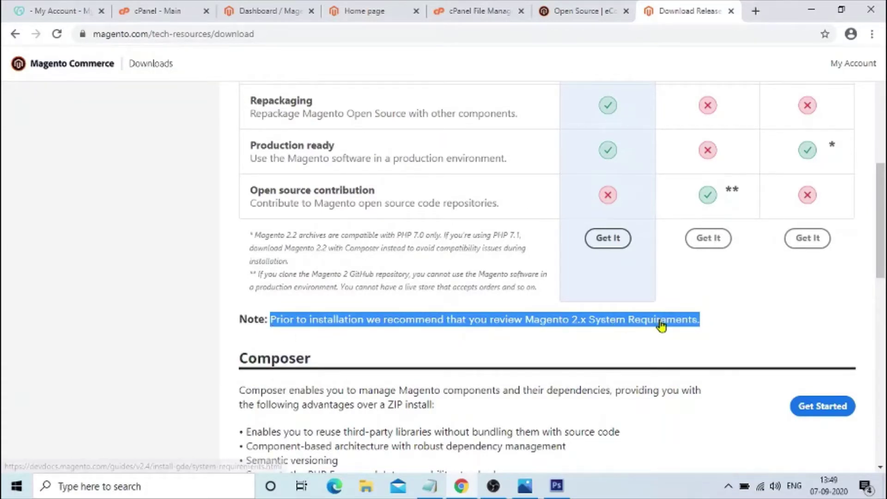
pyautogui.moveTo(664, 325); pyautogui.dragTo(585, 358)
pyautogui.click(586, 357)
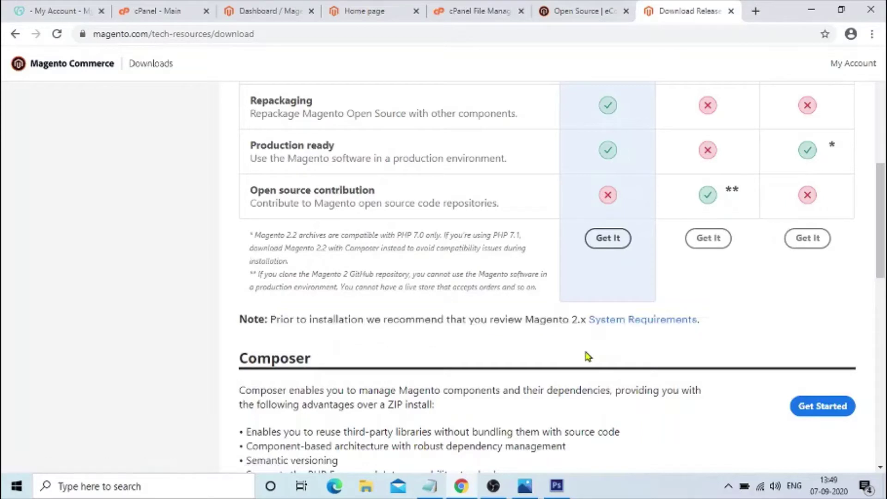
pyautogui.click(641, 325)
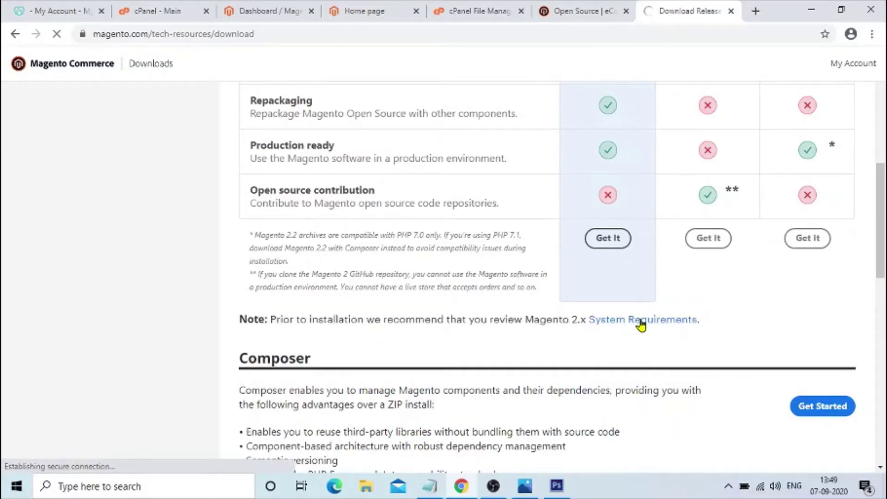
# - Read the Elasticsearch notice on System 2.4.x requirements, then go to the technology stack requirements
pyautogui.moveTo(881, 263); pyautogui.dragTo(883, 143)
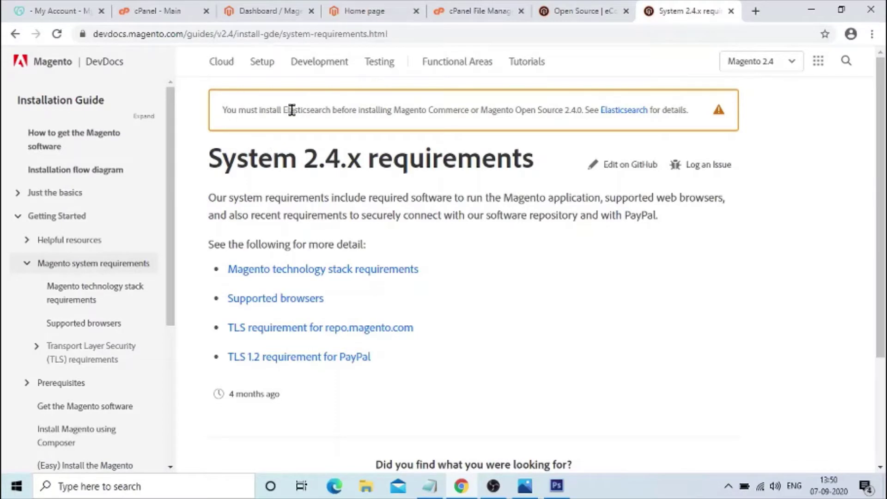
pyautogui.moveTo(365, 112); pyautogui.dragTo(545, 113)
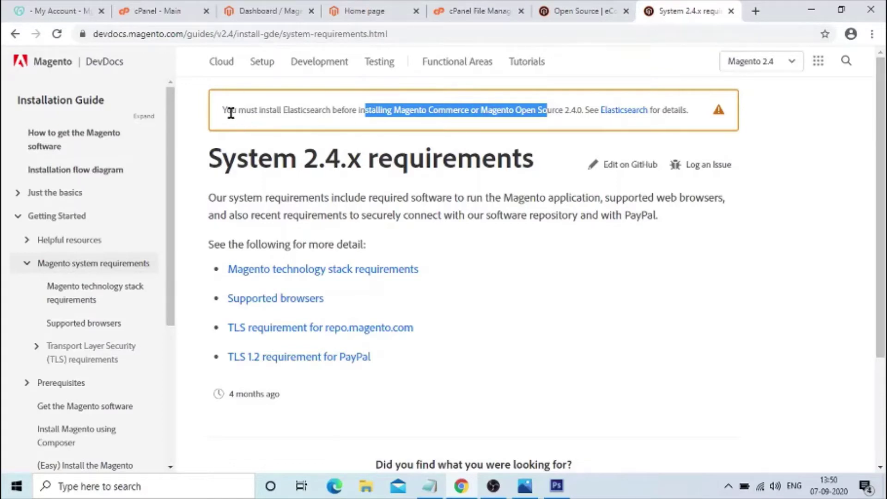
pyautogui.moveTo(225, 112); pyautogui.dragTo(692, 118)
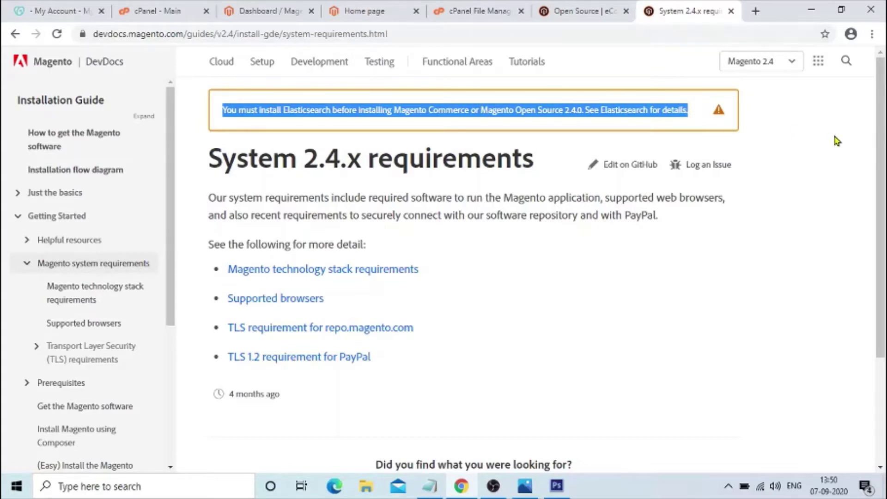
pyautogui.moveTo(881, 153); pyautogui.dragTo(881, 164)
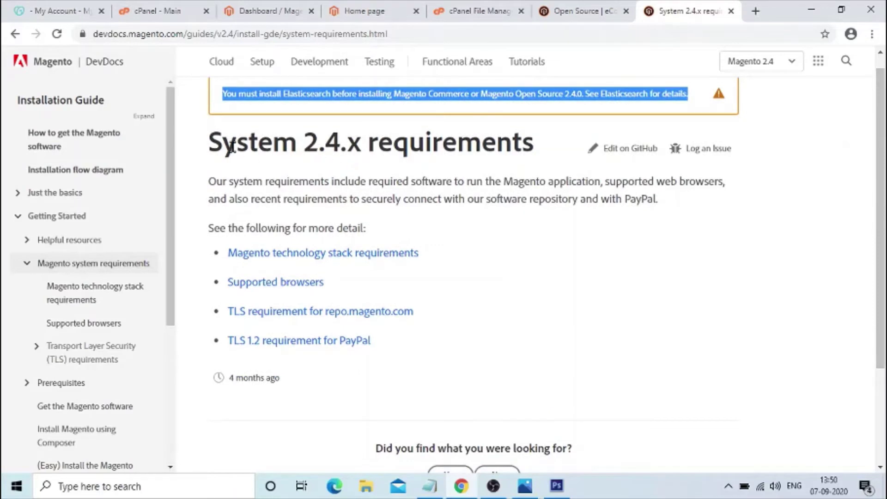
pyautogui.moveTo(212, 144); pyautogui.dragTo(535, 146)
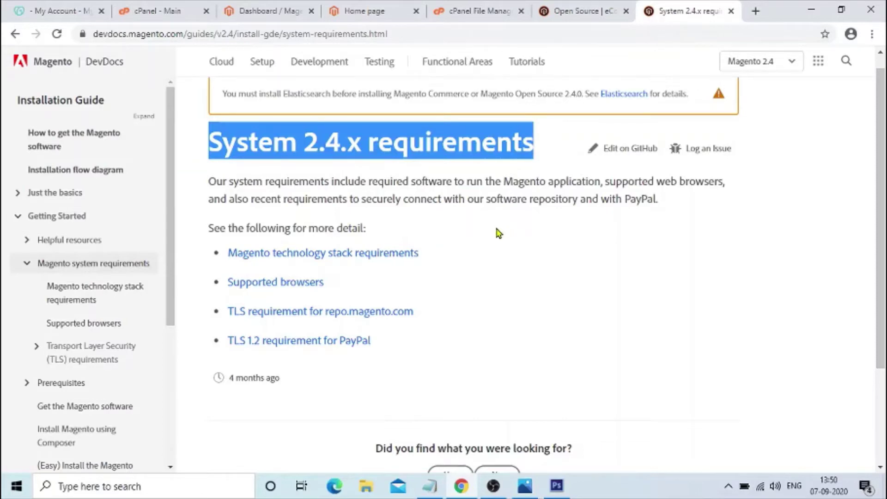
pyautogui.click(398, 258)
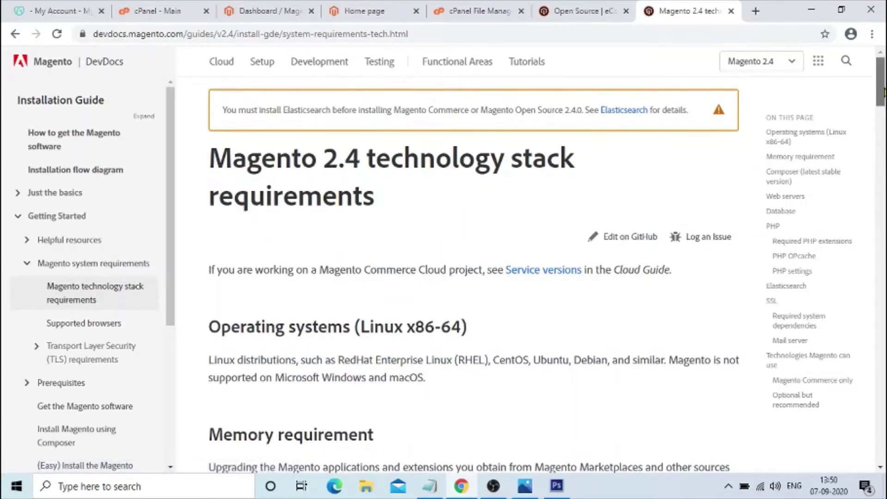
# - Review the 2GB RAM memory requirement and the note about servers with less RAM
pyautogui.moveTo(882, 95); pyautogui.dragTo(883, 132)
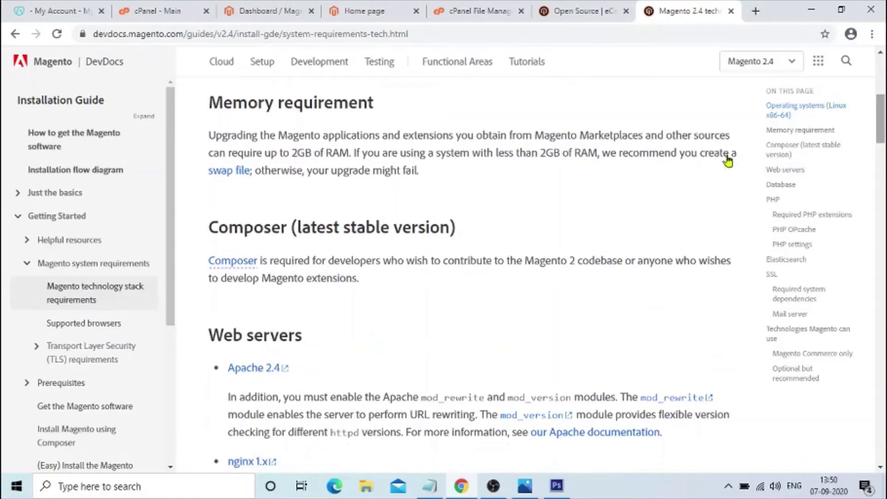
pyautogui.moveTo(198, 99); pyautogui.dragTo(355, 150)
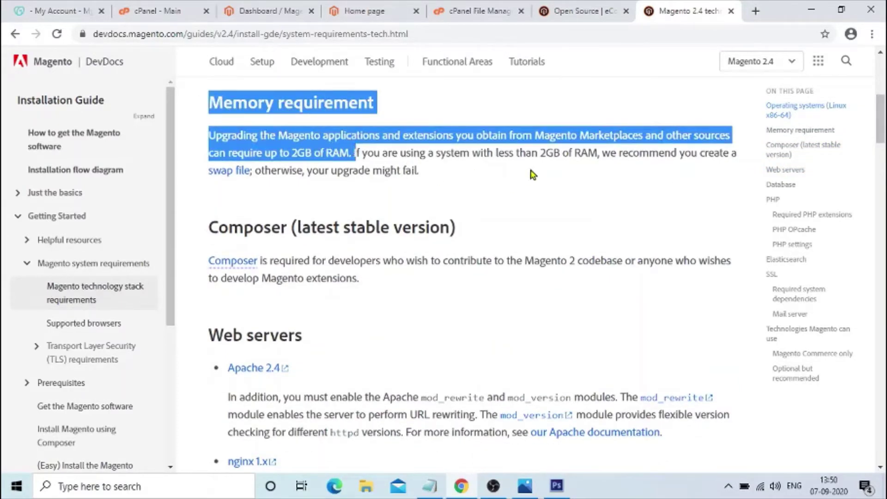
pyautogui.click(532, 174)
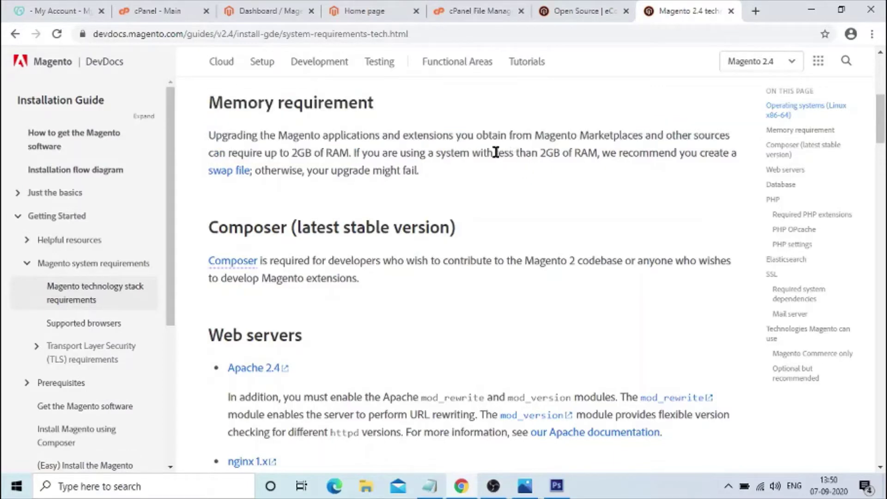
pyautogui.moveTo(496, 152); pyautogui.dragTo(598, 155)
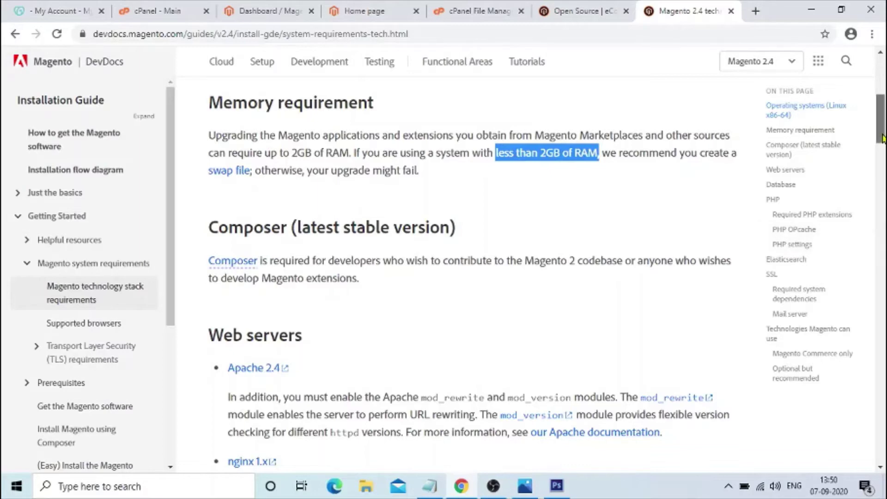
# - Go over the Apache 2.4 web server and MySQL 8.0 / MariaDB 10.4 database requirements
pyautogui.scroll(-5, 501, 191)
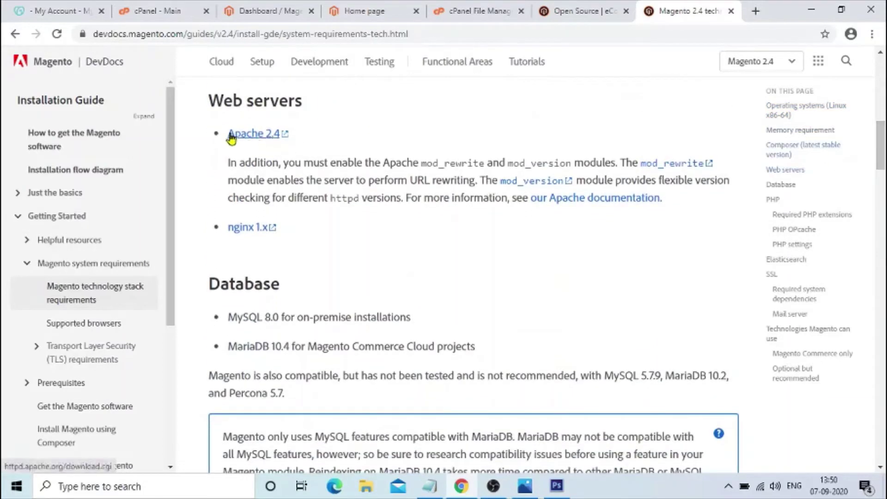
pyautogui.moveTo(226, 139); pyautogui.dragTo(305, 137)
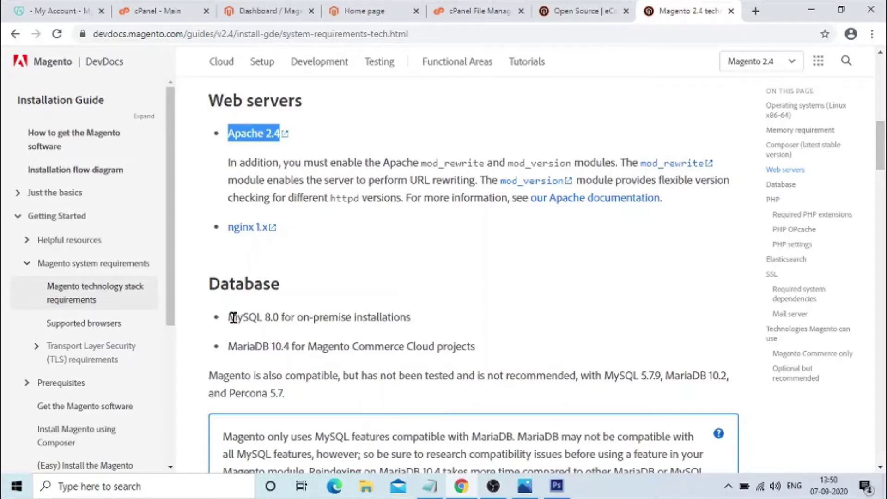
pyautogui.moveTo(234, 318); pyautogui.dragTo(428, 328)
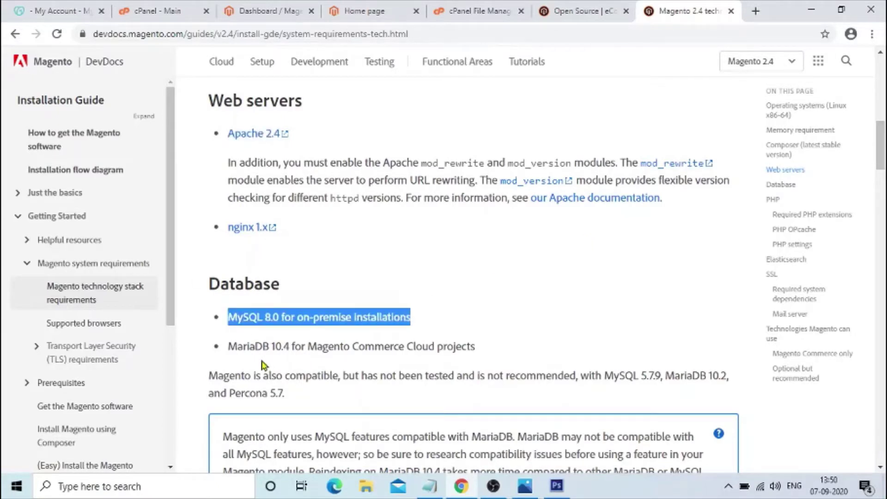
pyautogui.moveTo(229, 346); pyautogui.dragTo(488, 351)
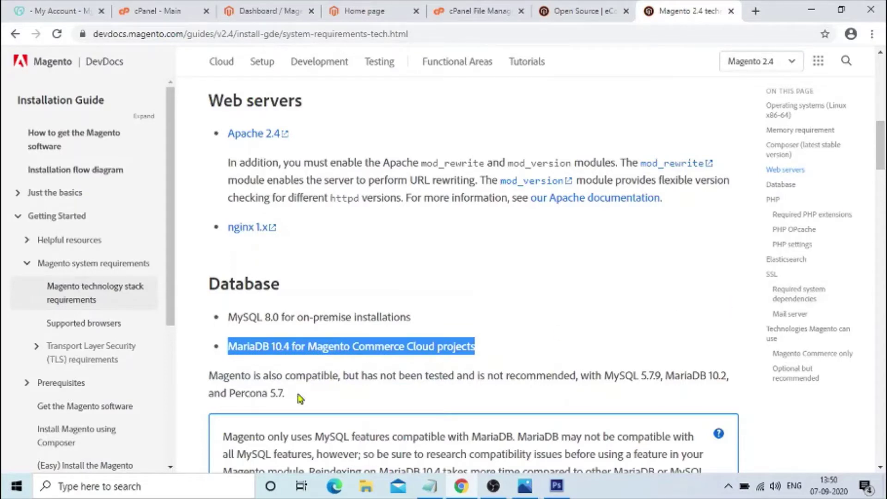
pyautogui.moveTo(210, 375); pyautogui.dragTo(738, 379)
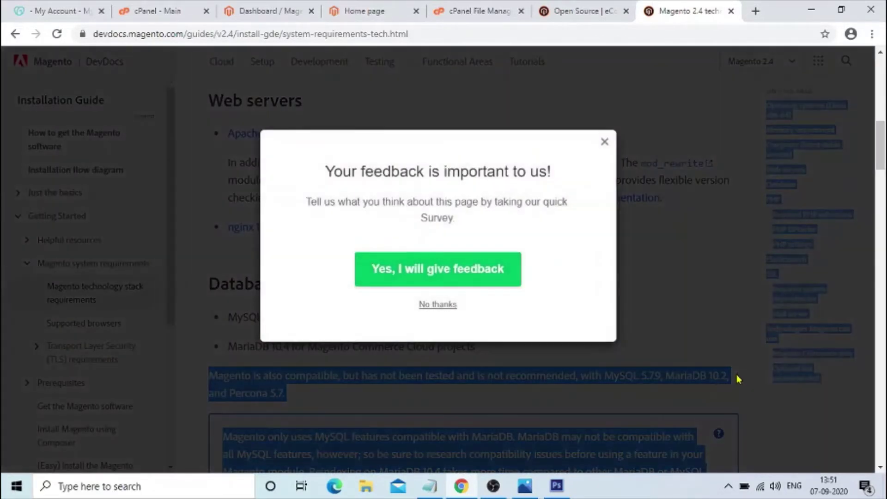
# - Dismiss the feedback survey, mark the compatible MySQL/MariaDB versions, and scroll down to PHP
pyautogui.click(441, 305)
pyautogui.click(427, 374)
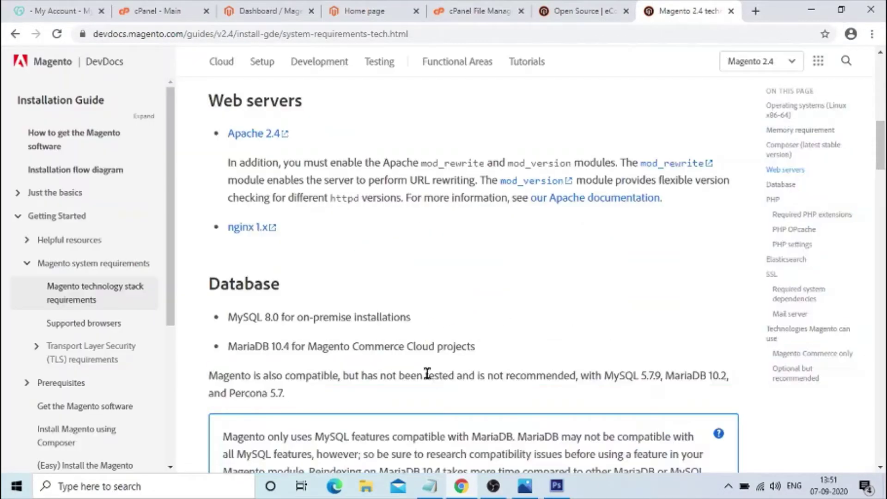
pyautogui.moveTo(211, 376); pyautogui.dragTo(305, 410)
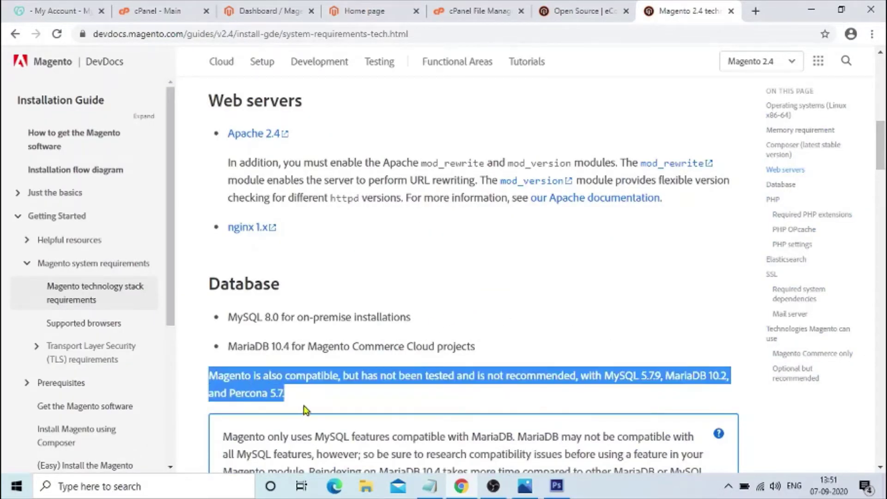
pyautogui.click(518, 397)
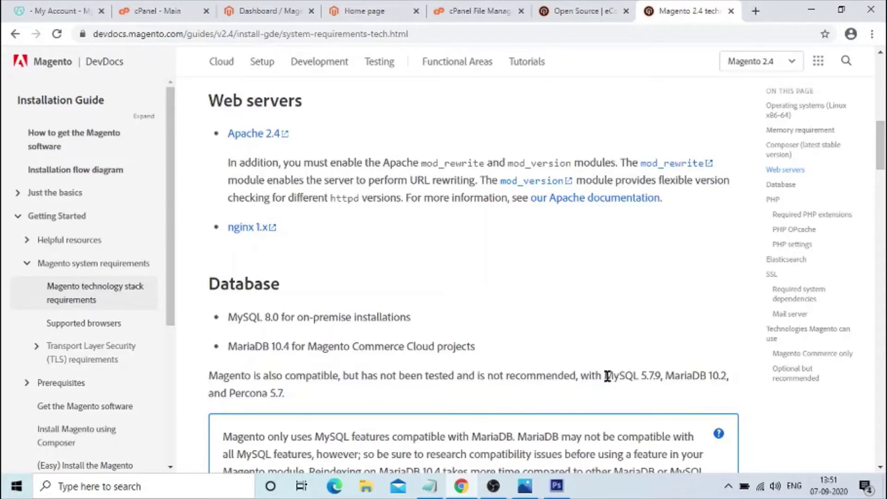
pyautogui.moveTo(606, 375); pyautogui.dragTo(712, 375)
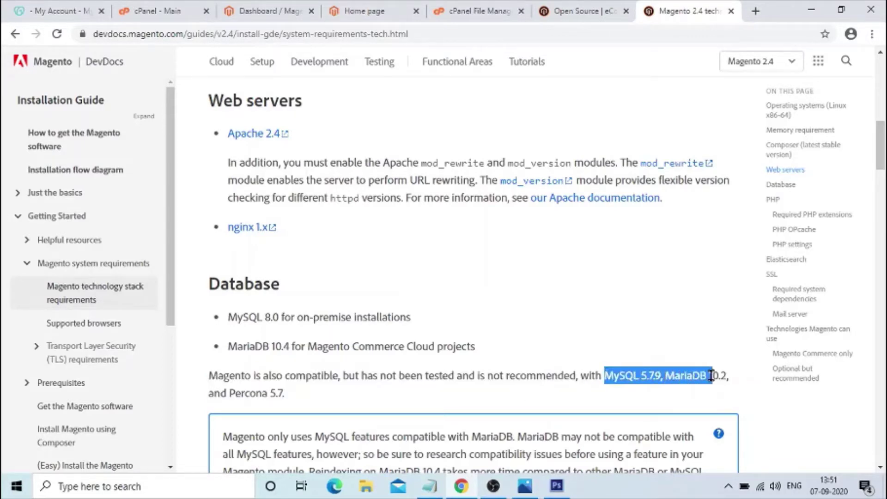
pyautogui.moveTo(884, 149); pyautogui.dragTo(885, 196)
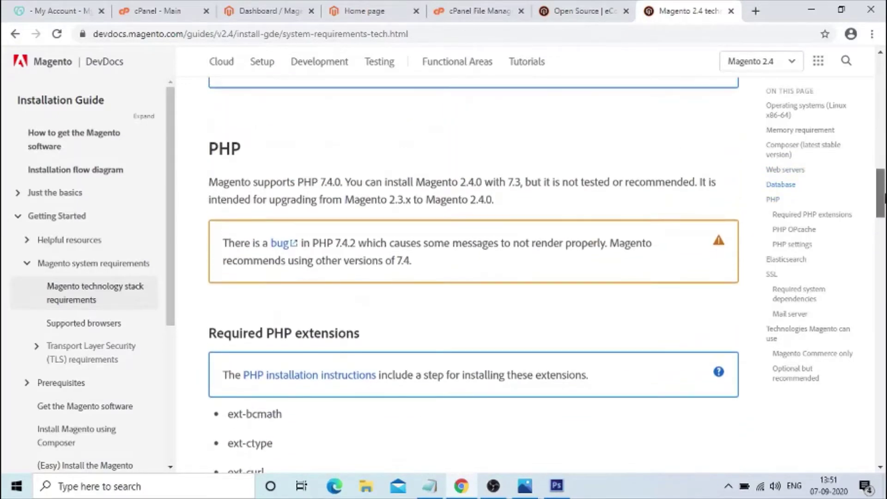
# - Review the PHP heading and the supported PHP version sentence
pyautogui.moveTo(211, 148); pyautogui.dragTo(248, 148)
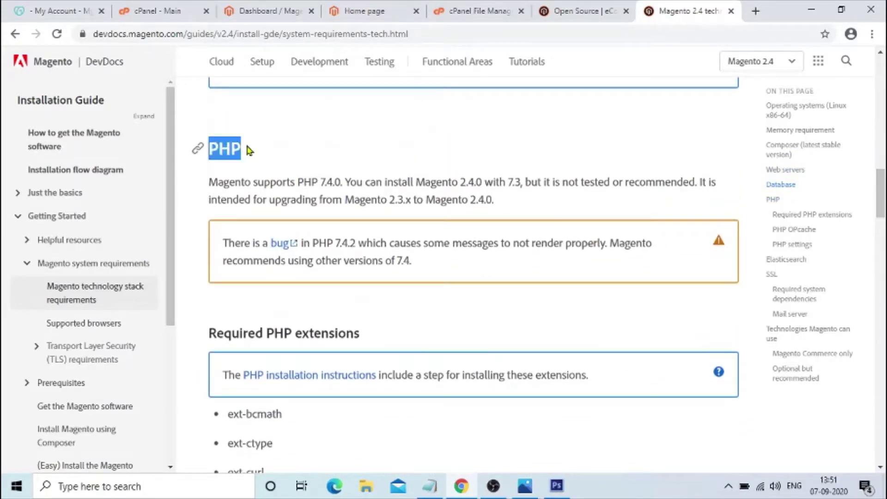
pyautogui.moveTo(210, 182); pyautogui.dragTo(729, 186)
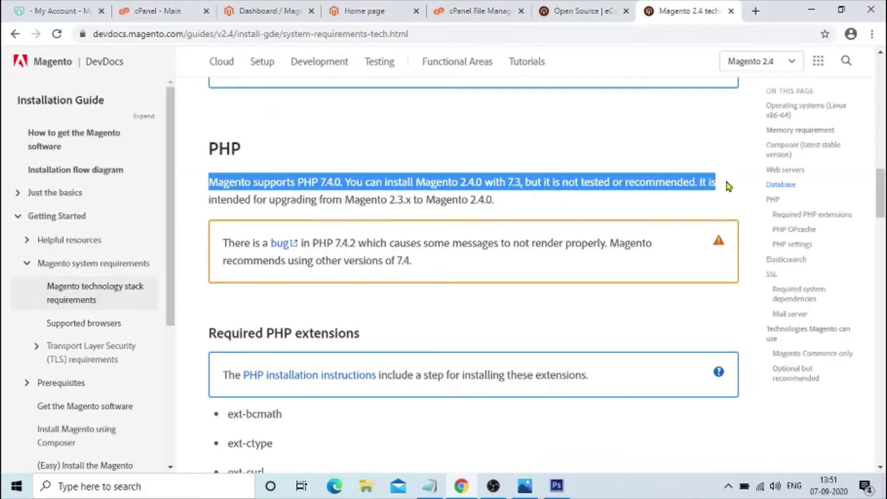
pyautogui.click(549, 211)
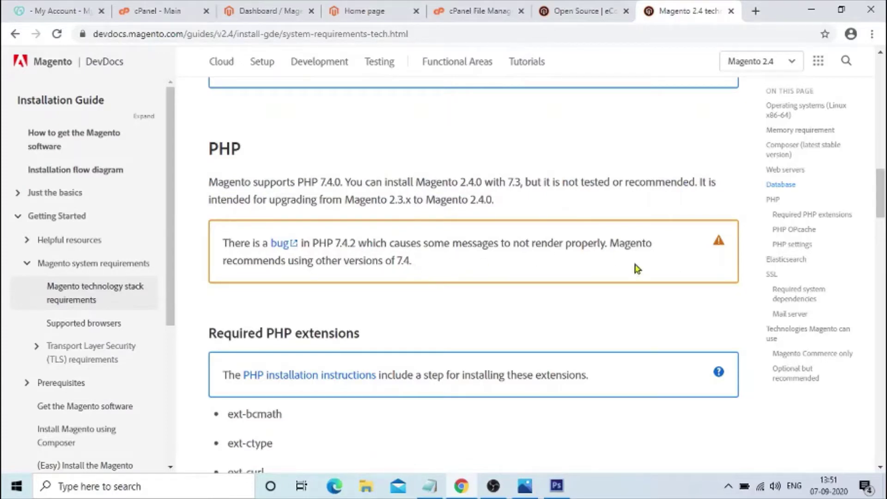
# - Go through the required PHP extensions list: ext-bcmath, ext-ctype, ext-curl and the rest
pyautogui.scroll(-4, 469, 200)
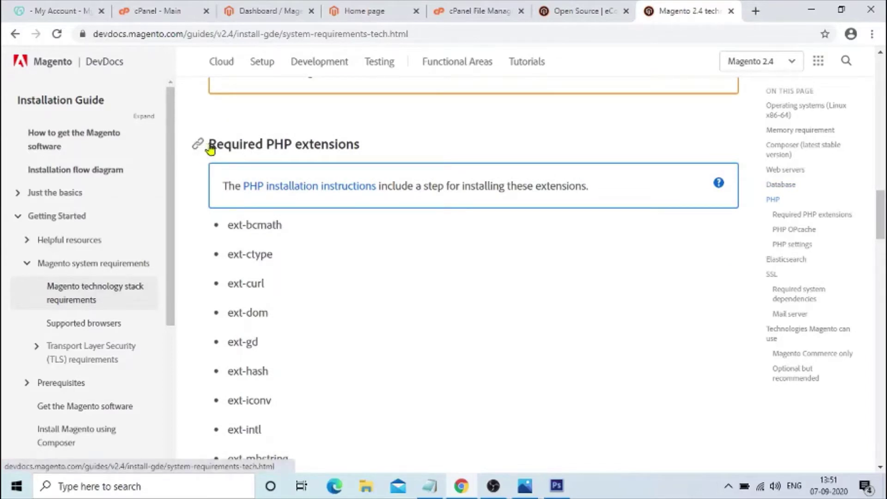
pyautogui.moveTo(212, 143); pyautogui.dragTo(373, 161)
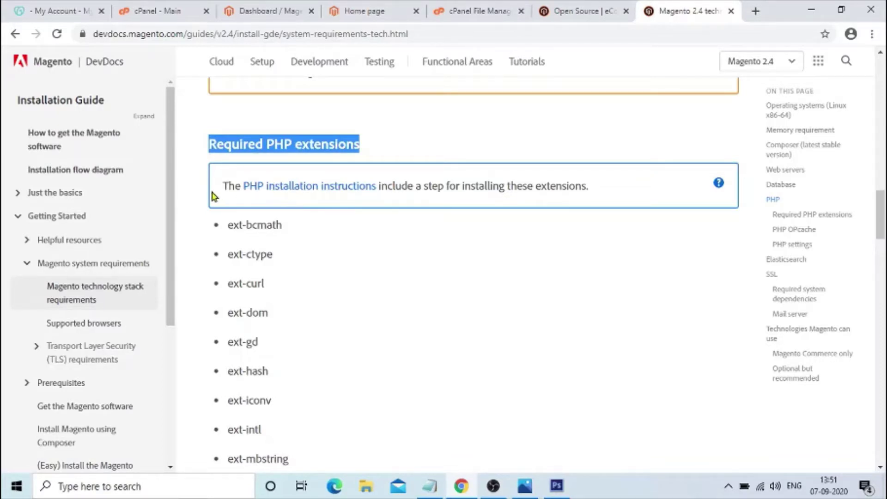
pyautogui.moveTo(229, 225); pyautogui.dragTo(282, 227)
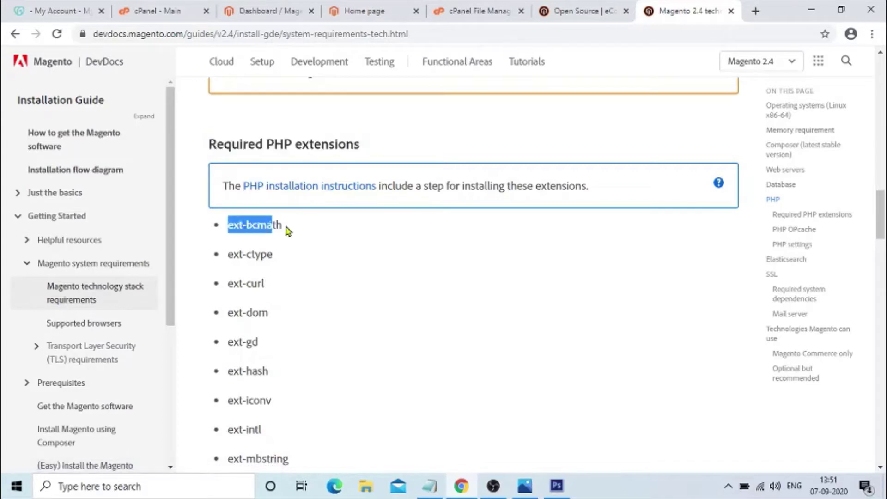
pyautogui.click(229, 251)
pyautogui.moveTo(229, 251); pyautogui.dragTo(287, 255)
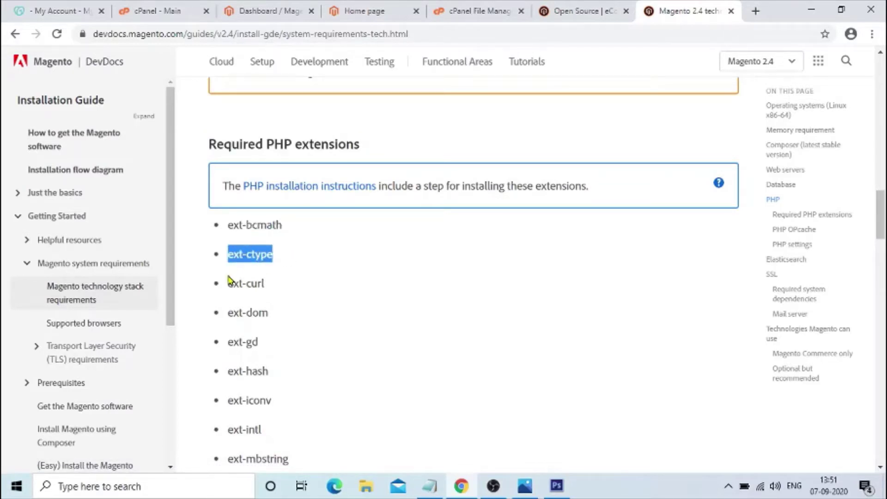
pyautogui.click(230, 280)
pyautogui.moveTo(229, 280); pyautogui.dragTo(303, 284)
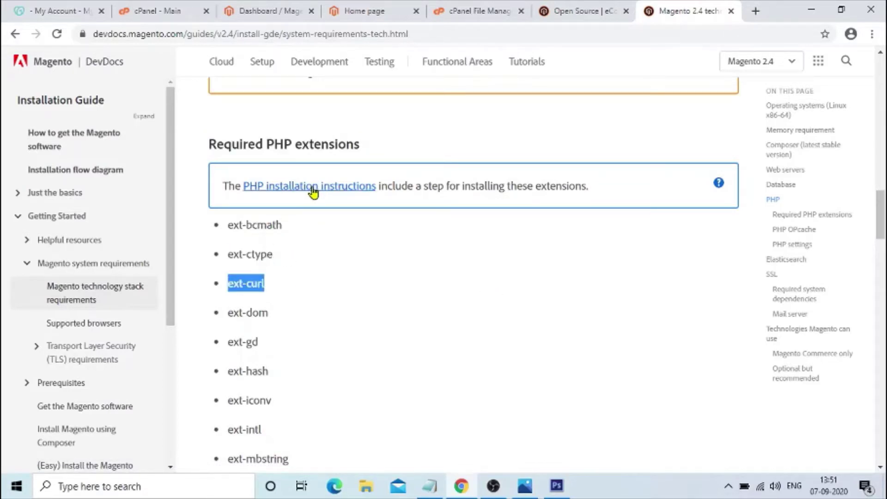
pyautogui.moveTo(235, 226); pyautogui.dragTo(258, 358)
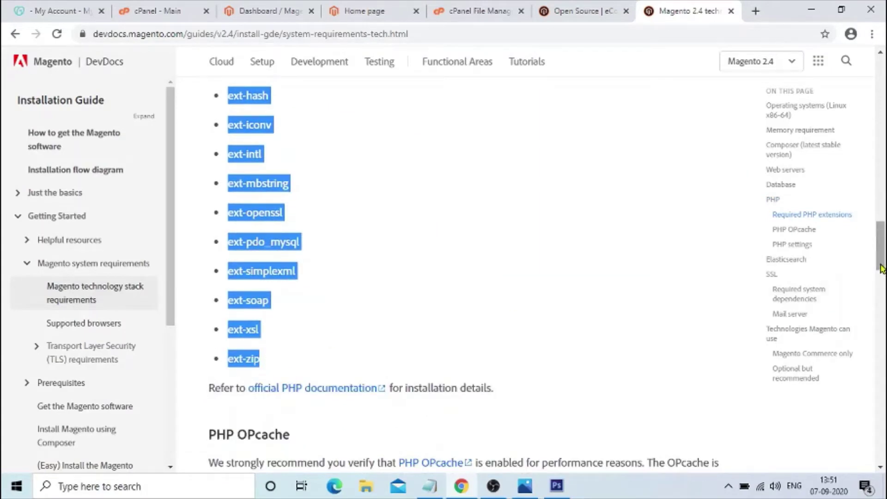
pyautogui.moveTo(881, 250); pyautogui.dragTo(881, 217)
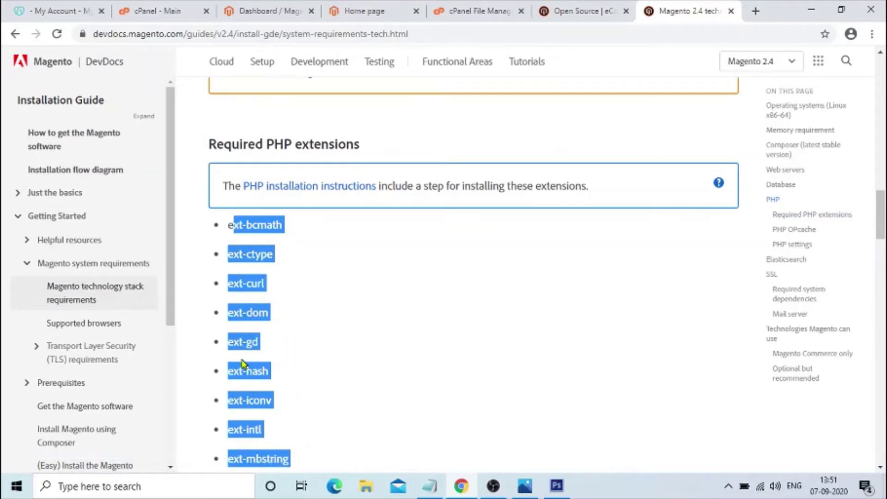
pyautogui.click(349, 365)
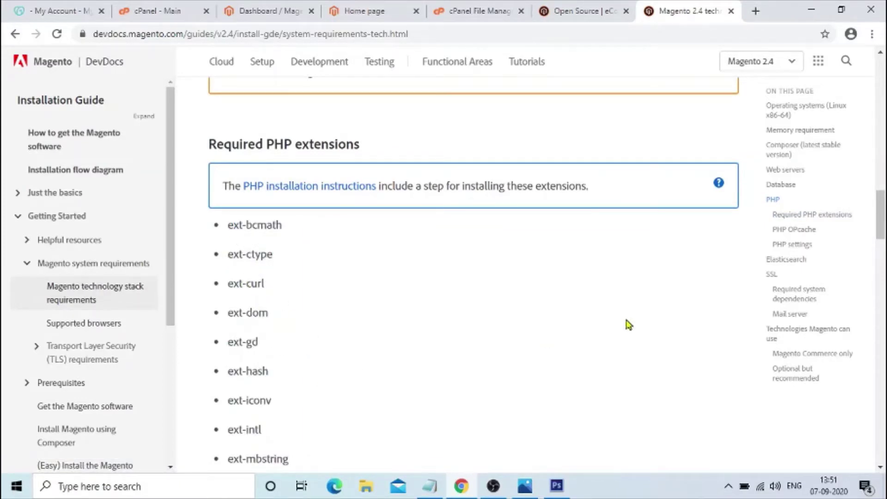
# - Find and review the recommended PHP settings, including the memory_limit recommendation
pyautogui.scroll(-7, 272, 283)
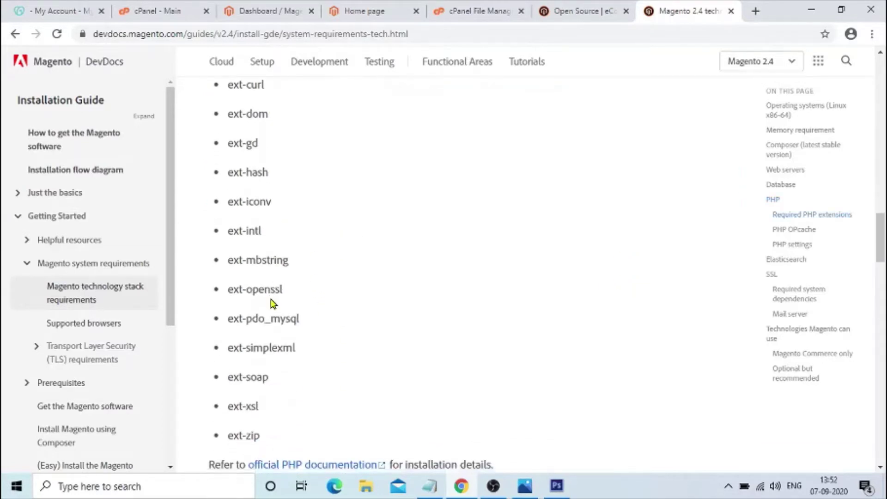
pyautogui.scroll(6, 273, 303)
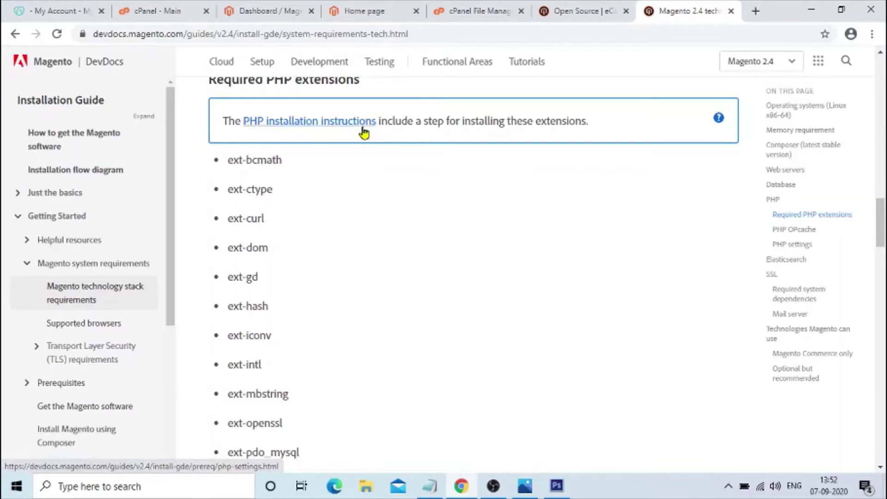
pyautogui.scroll(-11, 242, 245)
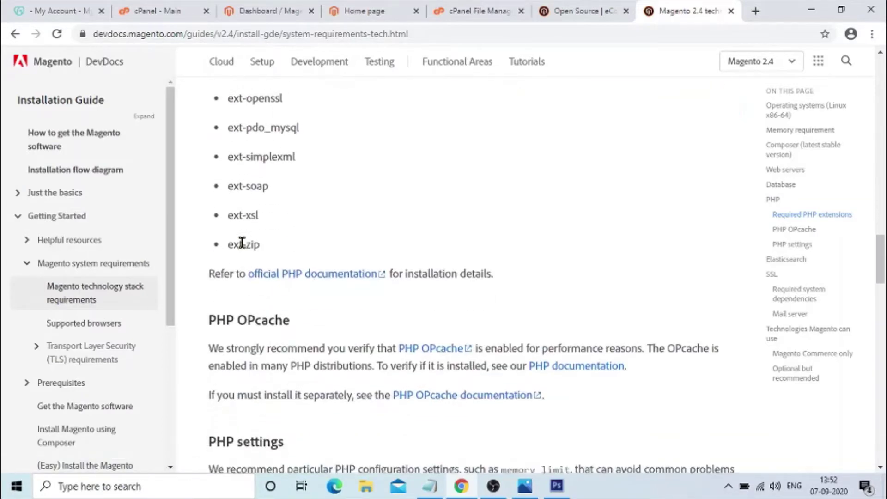
pyautogui.scroll(-4, 242, 248)
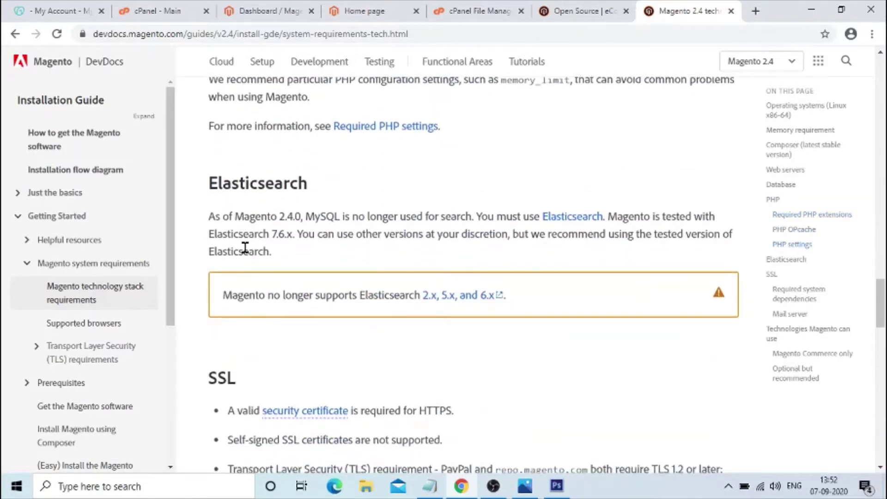
pyautogui.scroll(10, 222, 221)
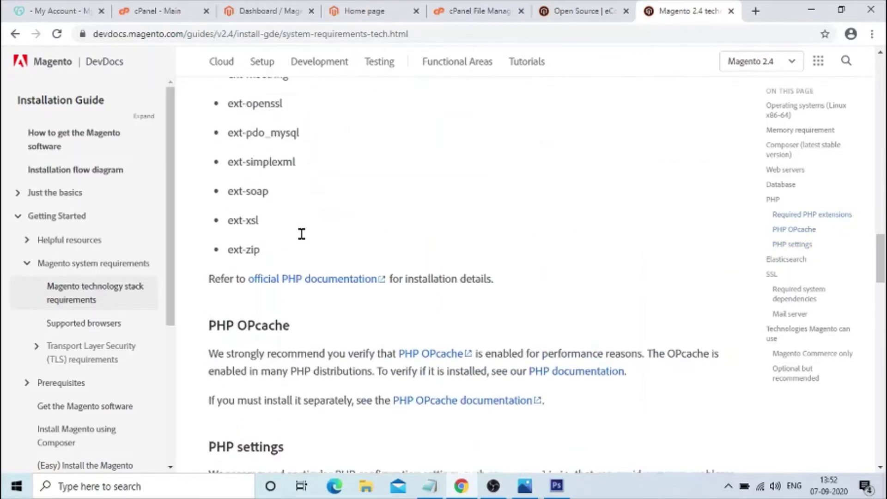
pyautogui.scroll(-2, 277, 351)
pyautogui.scroll(-1, 217, 259)
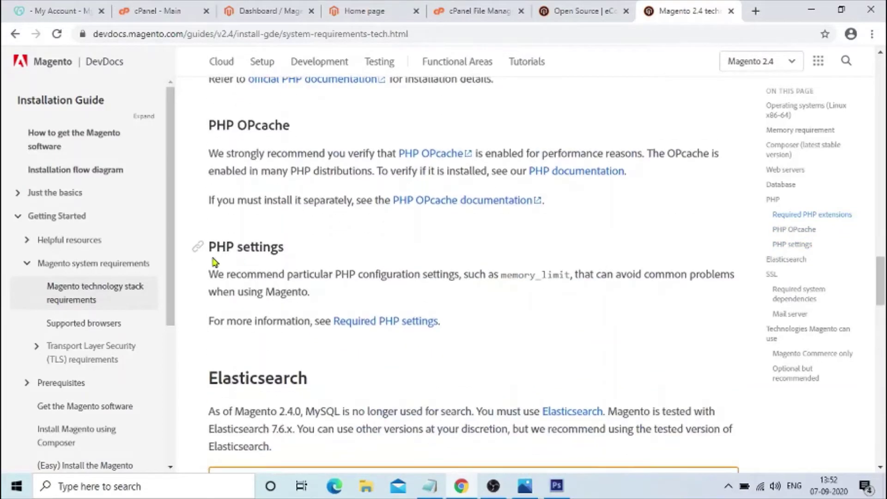
pyautogui.scroll(2, 317, 267)
pyautogui.scroll(-1, 461, 373)
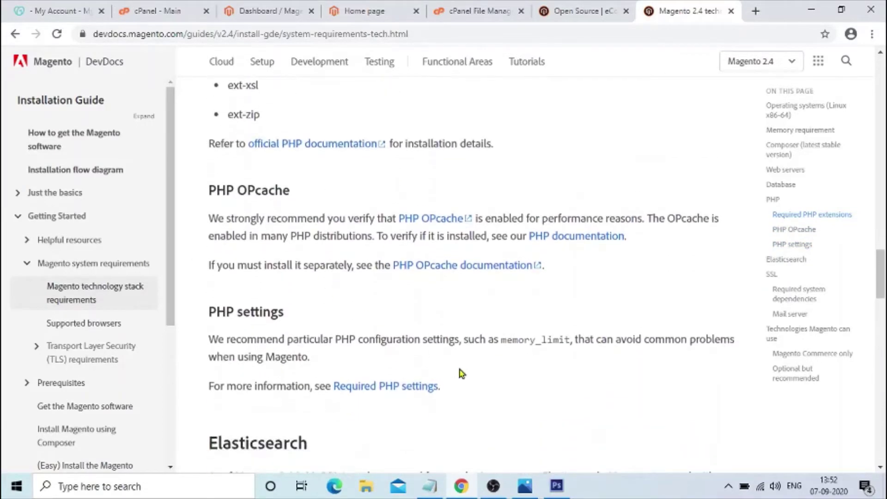
pyautogui.moveTo(482, 340); pyautogui.dragTo(721, 341)
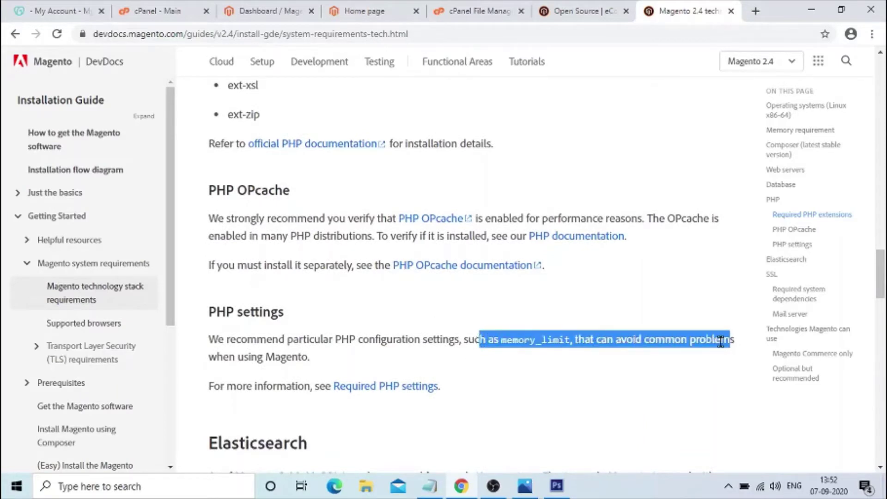
pyautogui.scroll(-1, 503, 380)
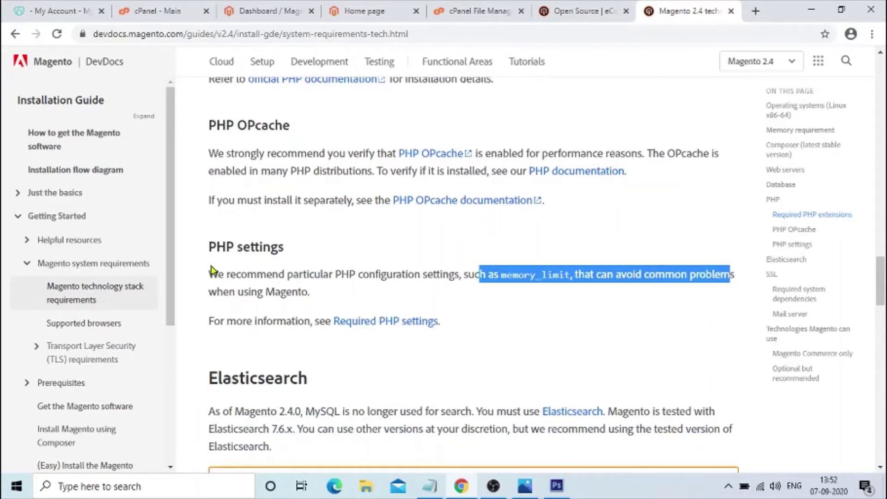
pyautogui.moveTo(212, 270); pyautogui.dragTo(323, 303)
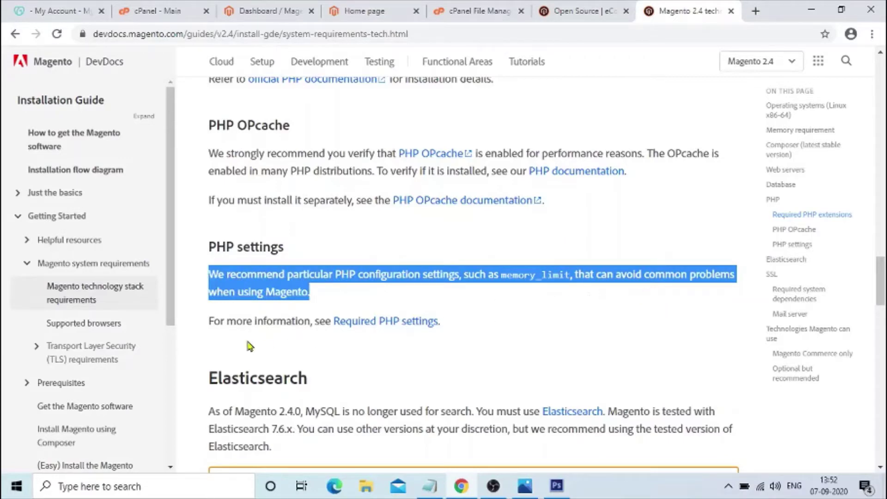
# - Scroll back to the top of the technology stack requirements page
pyautogui.scroll(4, 443, 325)
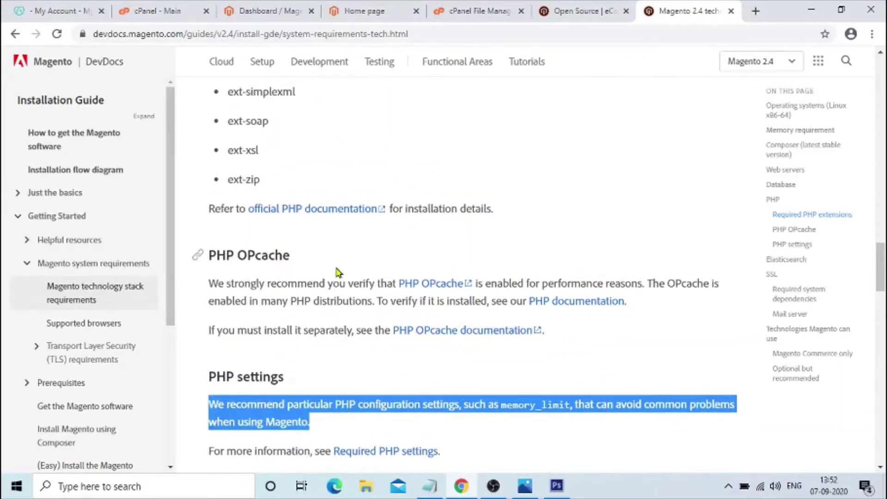
pyautogui.scroll(15, 276, 263)
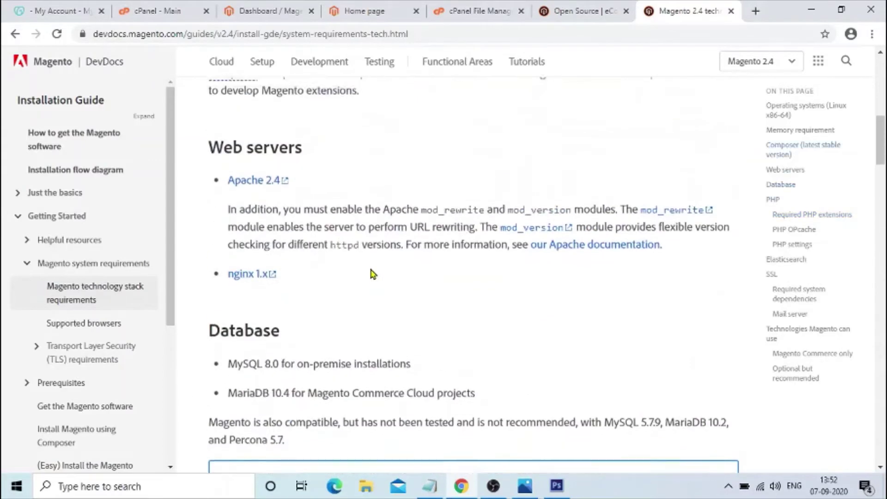
pyautogui.scroll(3, 373, 274)
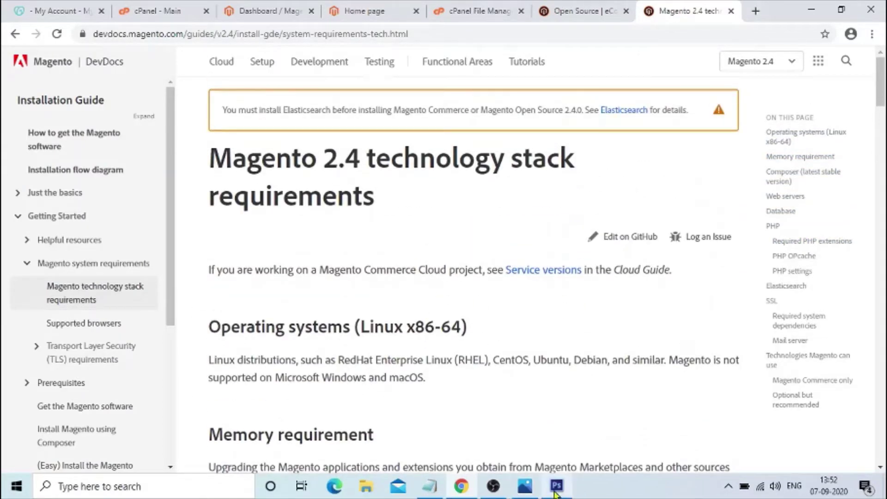
pyautogui.tripleClick(230, 163)
pyautogui.click(443, 224)
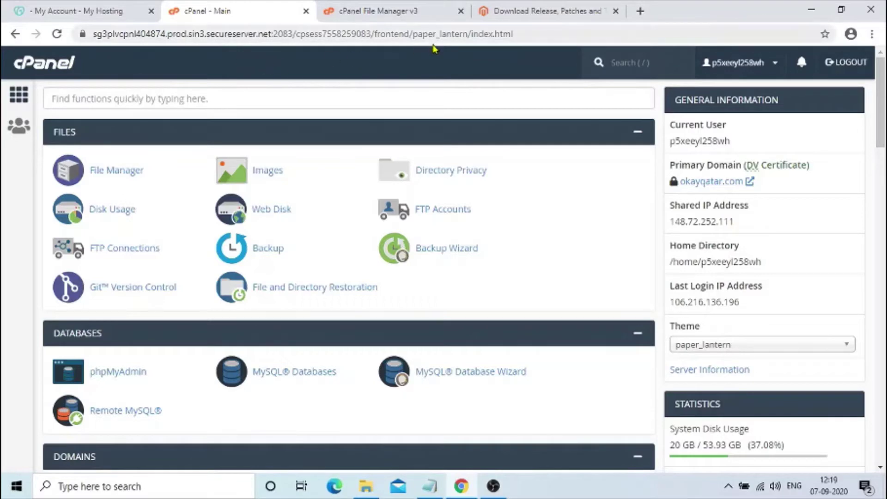
# - Look through public_html and the home directory in File Manager, then return to the cPanel dashboard
pyautogui.click(379, 12)
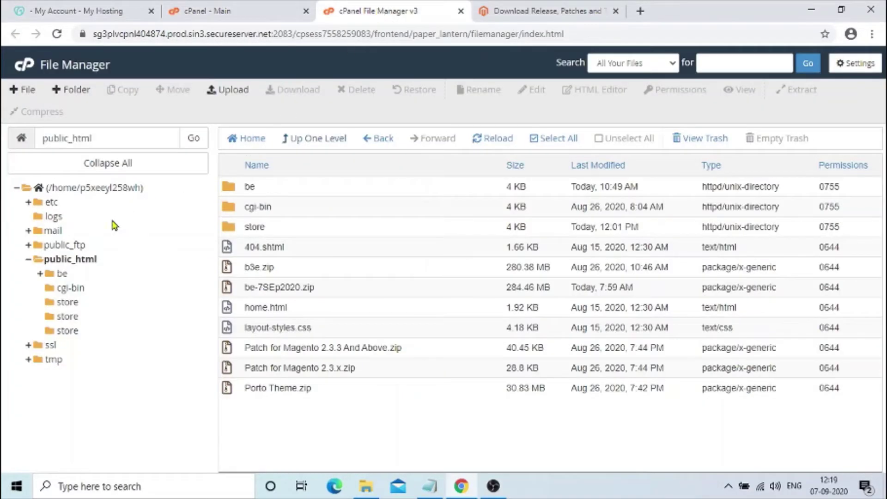
pyautogui.click(74, 260)
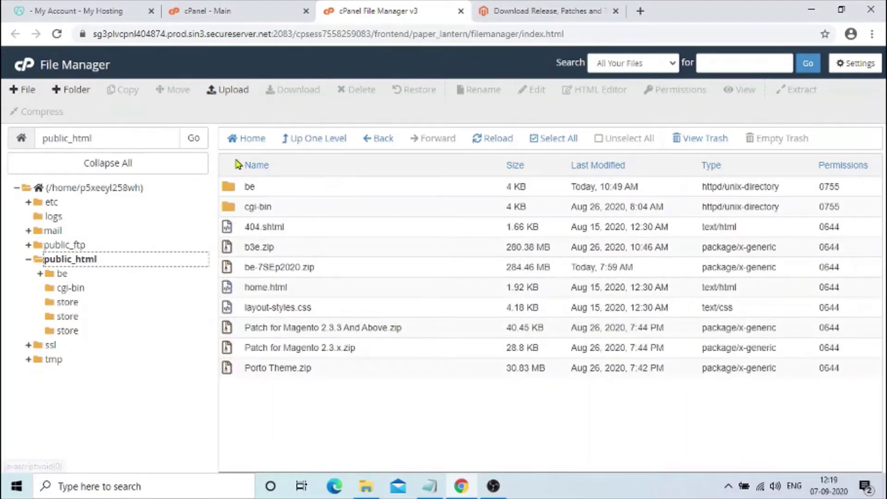
pyautogui.click(92, 188)
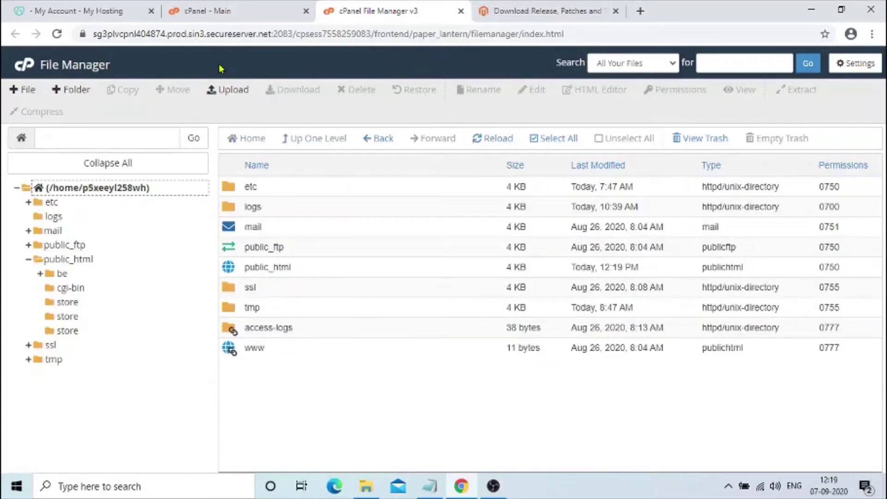
pyautogui.click(248, 13)
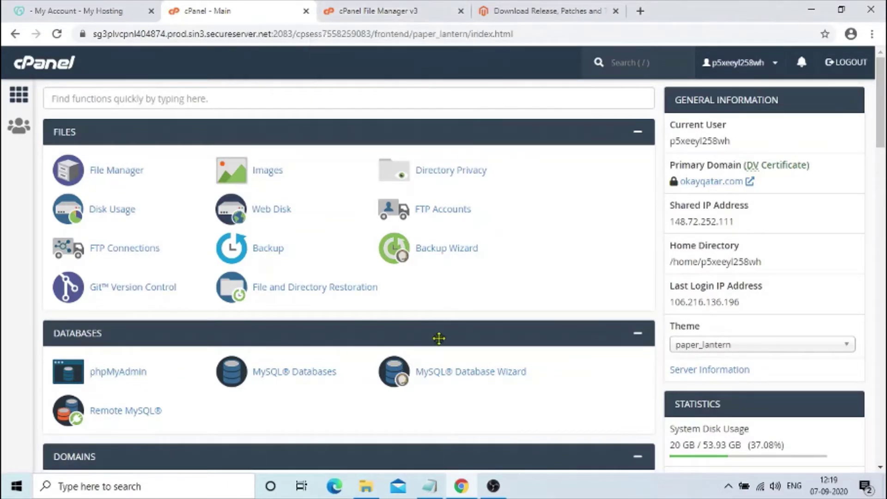
# - Scroll down to the Software section and launch Installatron Applications Installer
pyautogui.moveTo(884, 138); pyautogui.dragTo(882, 265)
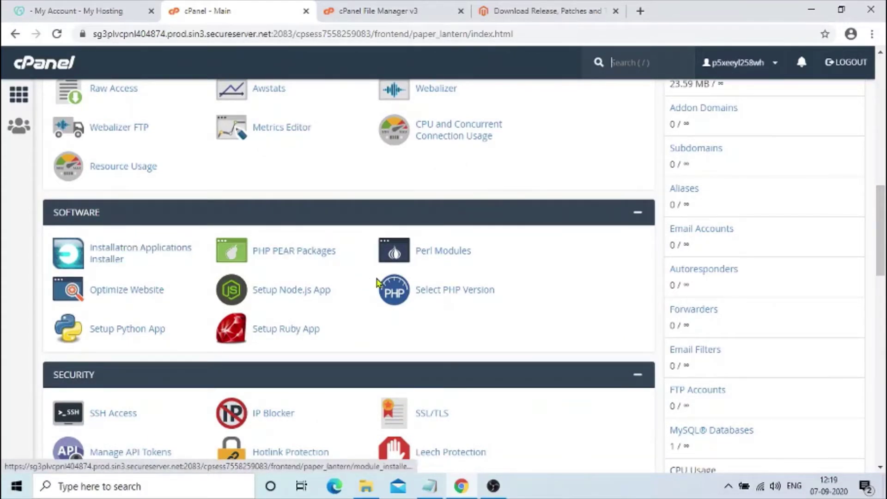
pyautogui.moveTo(882, 222)
pyautogui.mouseDown()
pyautogui.moveTo(883, 409)
pyautogui.moveTo(884, 225)
pyautogui.mouseUp()
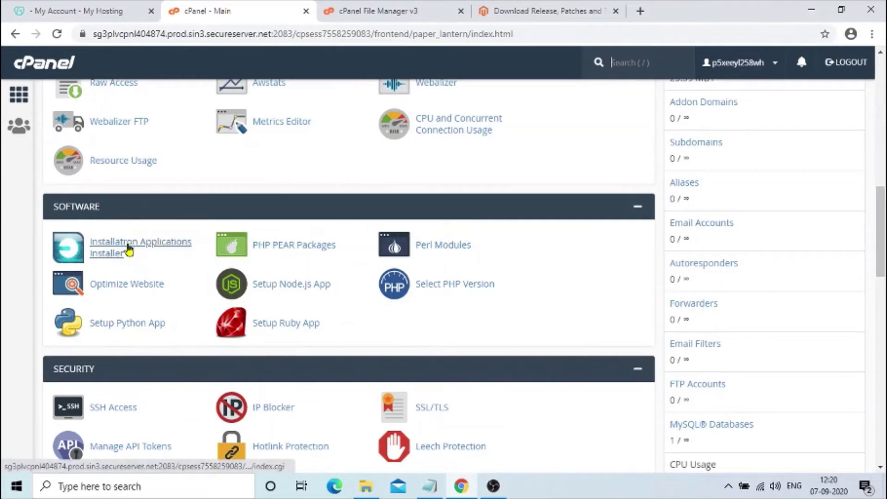
pyautogui.click(142, 248)
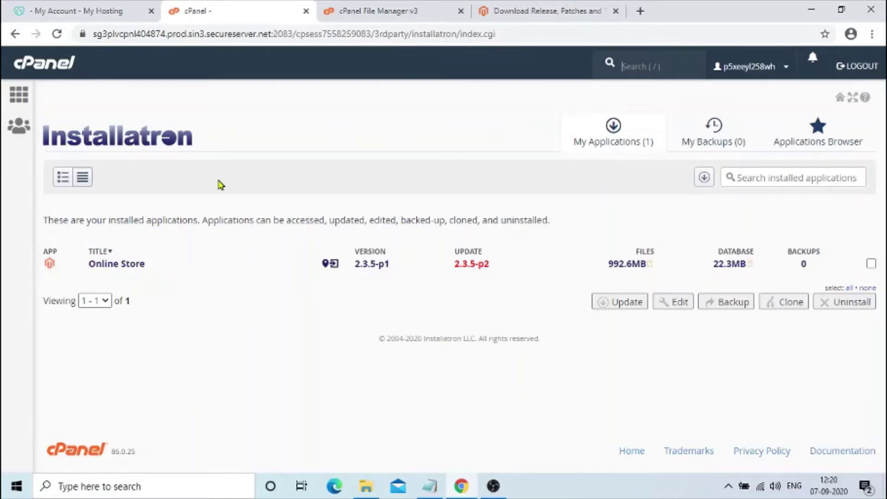
# - Toggle the installed-apps view, then browse available applications down to e-Commerce and Business
pyautogui.click(63, 177)
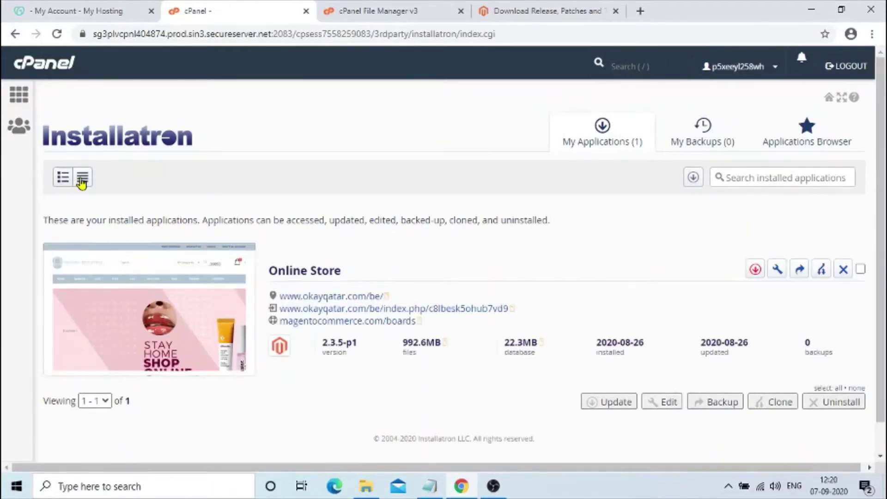
pyautogui.click(82, 180)
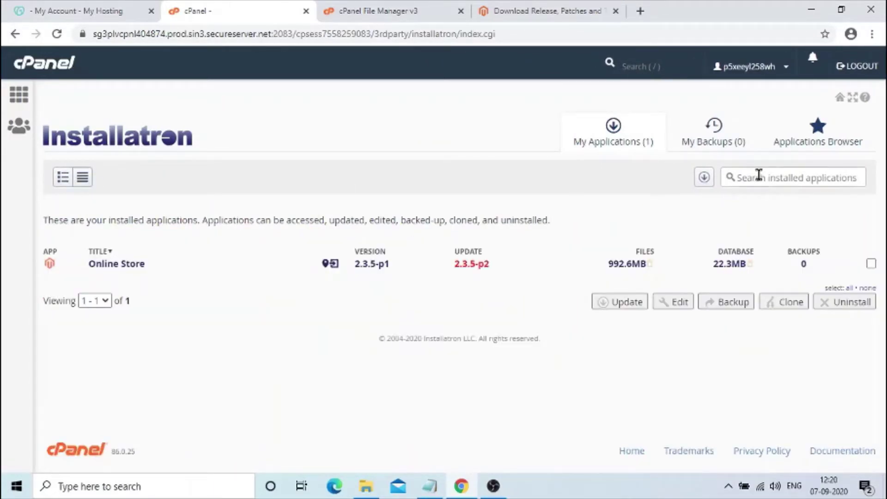
pyautogui.click(810, 145)
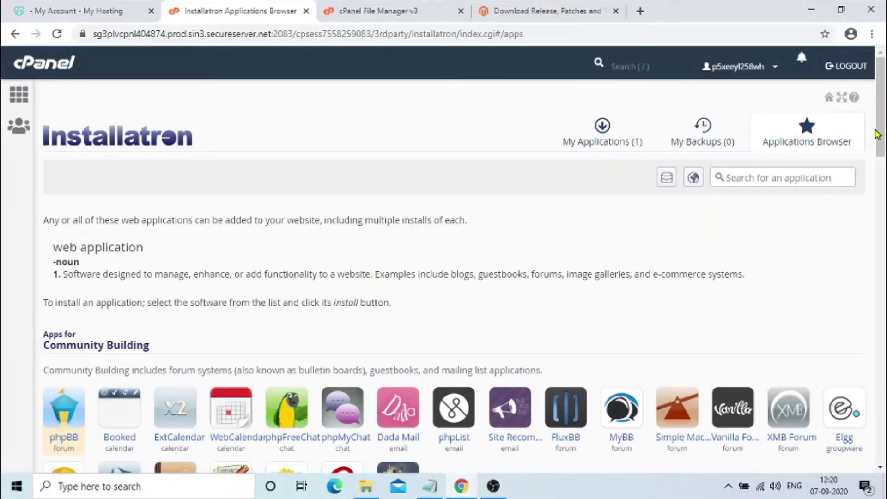
pyautogui.moveTo(878, 135); pyautogui.dragTo(884, 323)
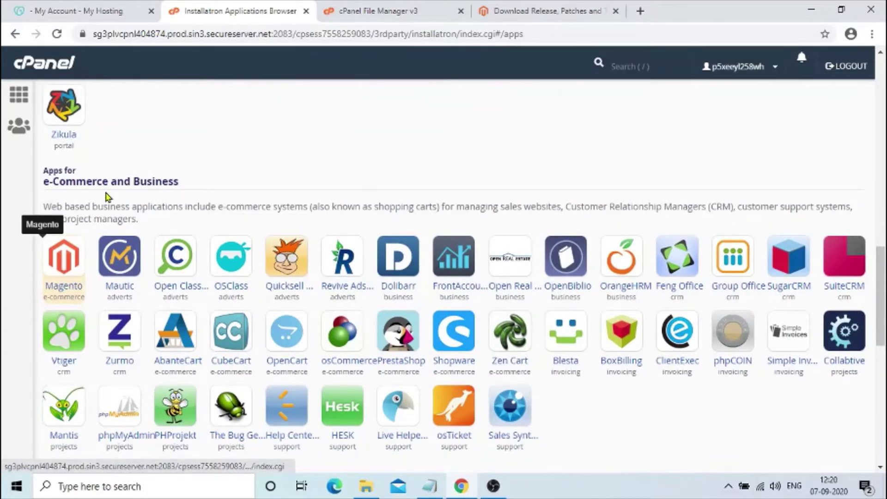
pyautogui.moveTo(177, 185); pyautogui.dragTo(52, 171)
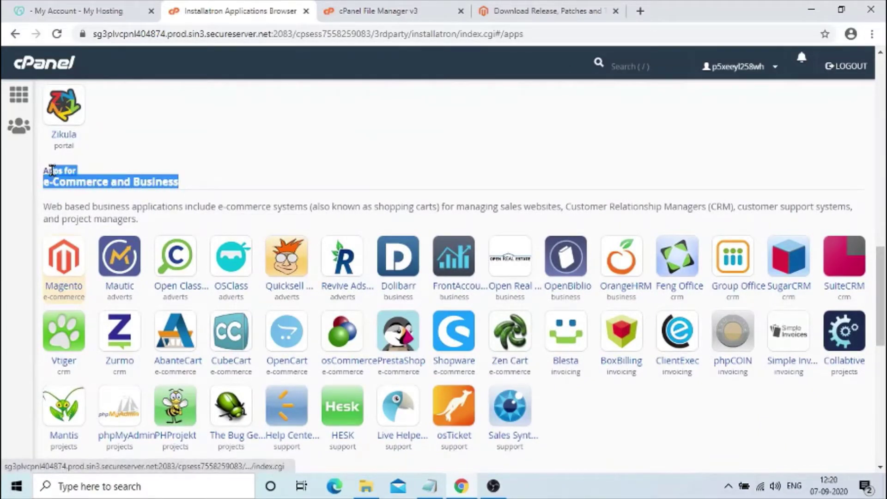
pyautogui.click(157, 162)
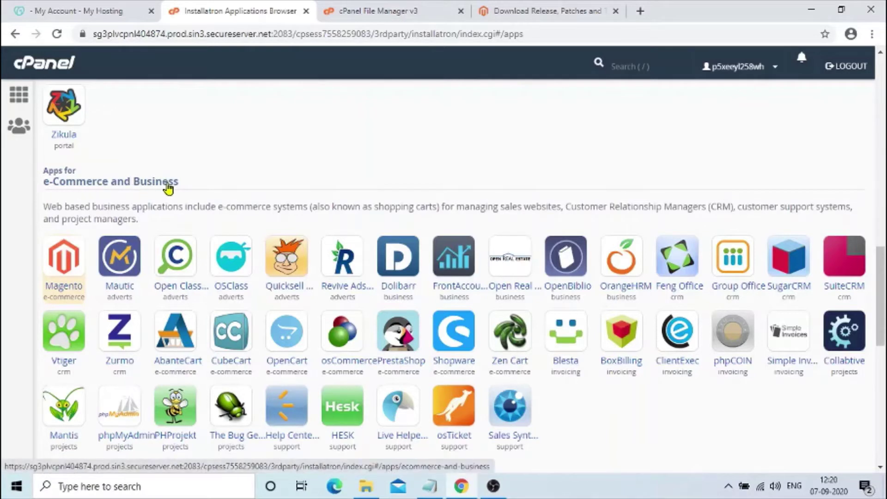
# - Open Magento's details page and read its open source e-commerce description
pyautogui.click(68, 270)
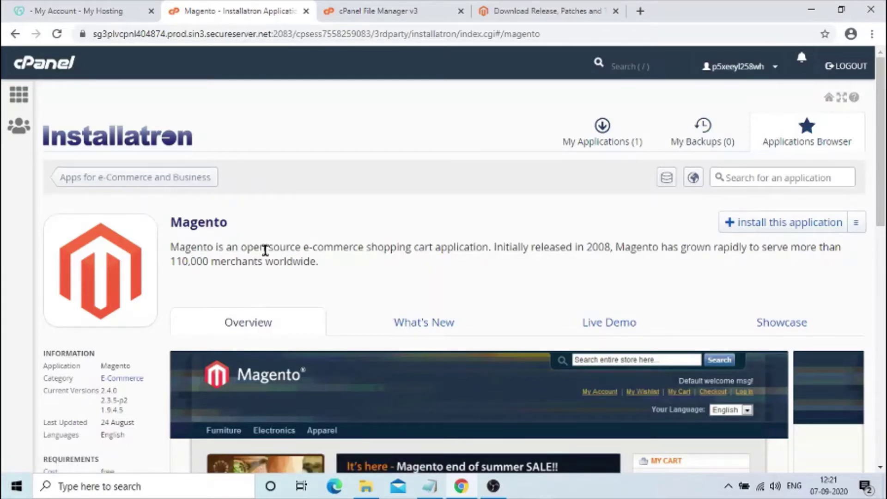
pyautogui.moveTo(242, 248); pyautogui.dragTo(355, 244)
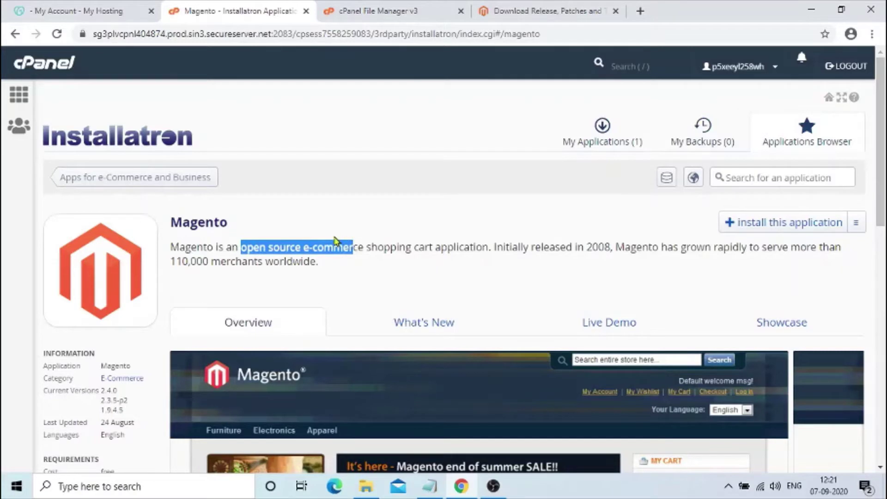
pyautogui.click(335, 229)
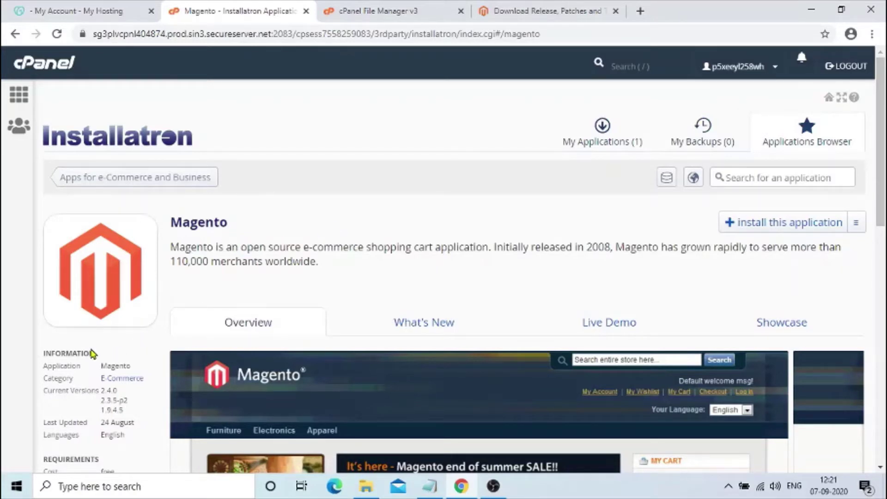
# - Review the Information panel: application Magento, category, current version 2.4.0, August update, English language
pyautogui.doubleClick(66, 364)
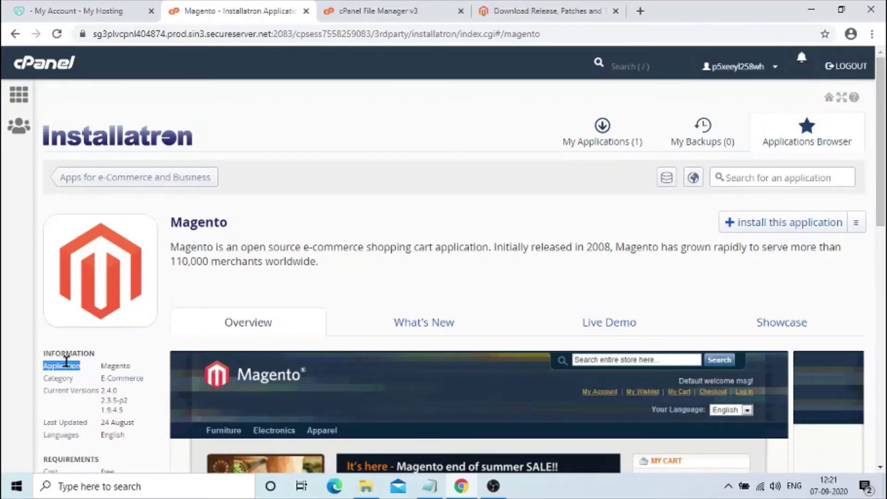
pyautogui.doubleClick(117, 365)
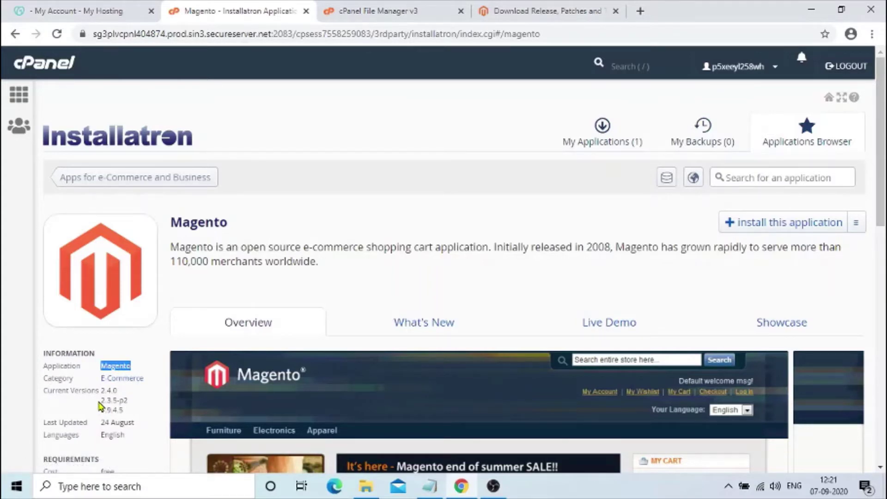
pyautogui.doubleClick(63, 378)
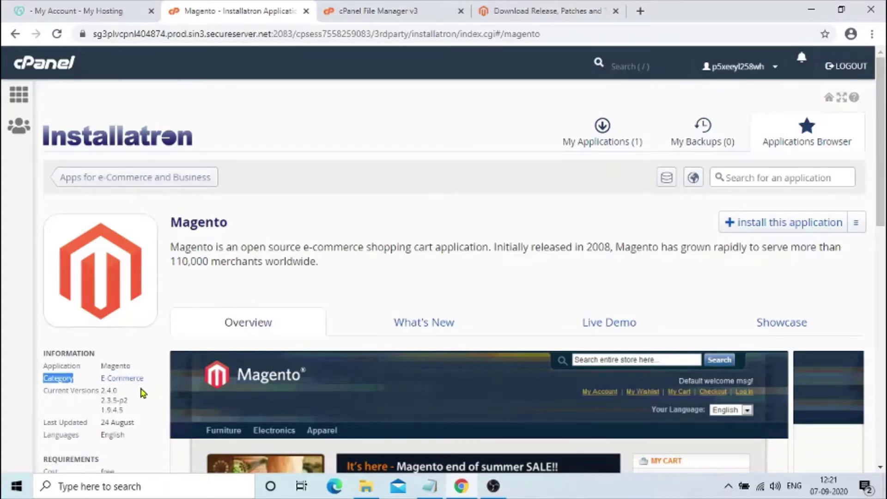
pyautogui.doubleClick(65, 392)
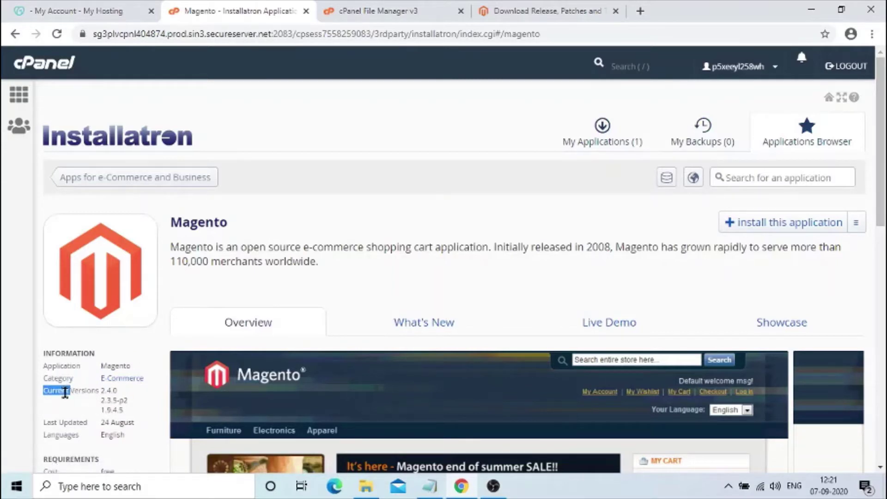
pyautogui.doubleClick(110, 392)
pyautogui.doubleClick(79, 391)
pyautogui.doubleClick(108, 391)
pyautogui.doubleClick(119, 421)
pyautogui.doubleClick(71, 422)
pyautogui.doubleClick(113, 435)
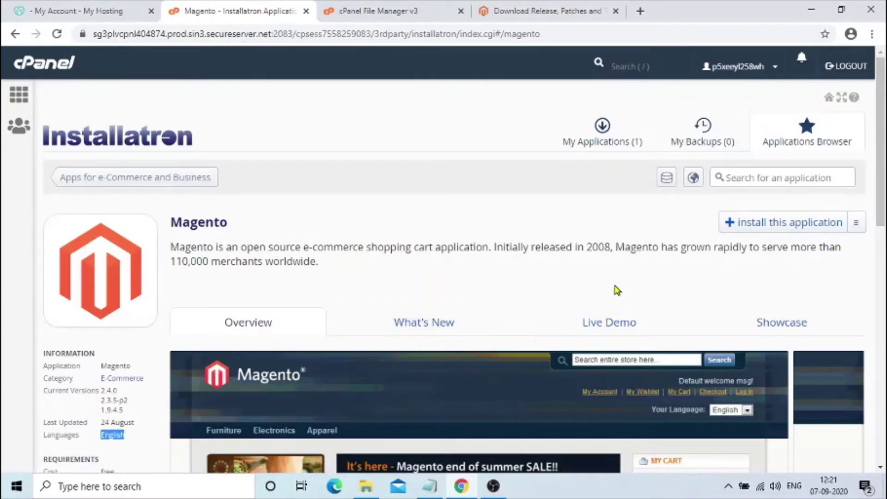
pyautogui.moveTo(884, 157); pyautogui.dragTo(884, 219)
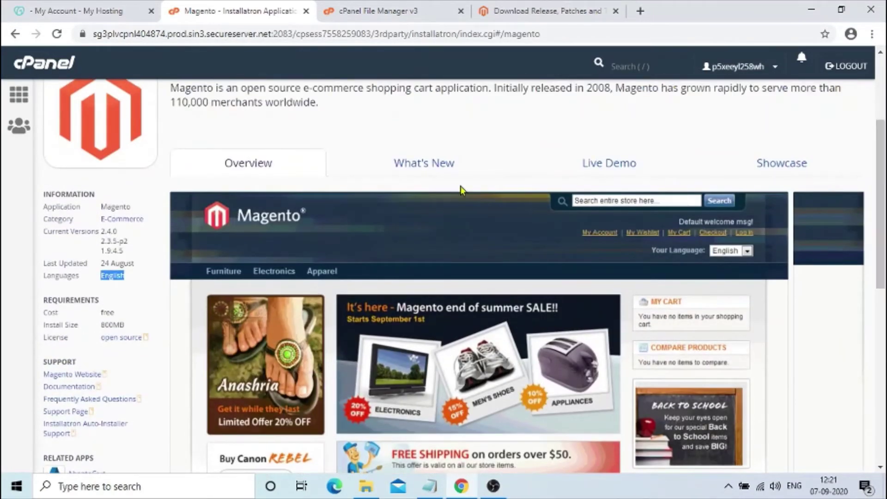
pyautogui.doubleClick(108, 231)
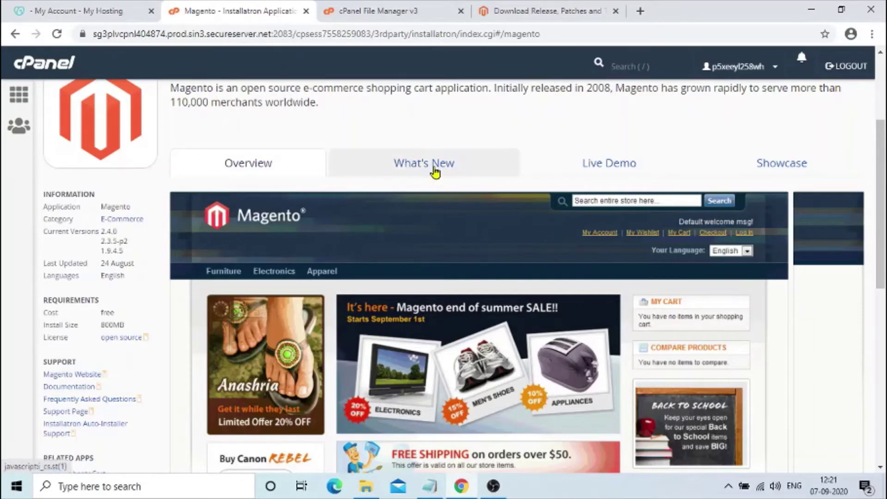
pyautogui.click(434, 172)
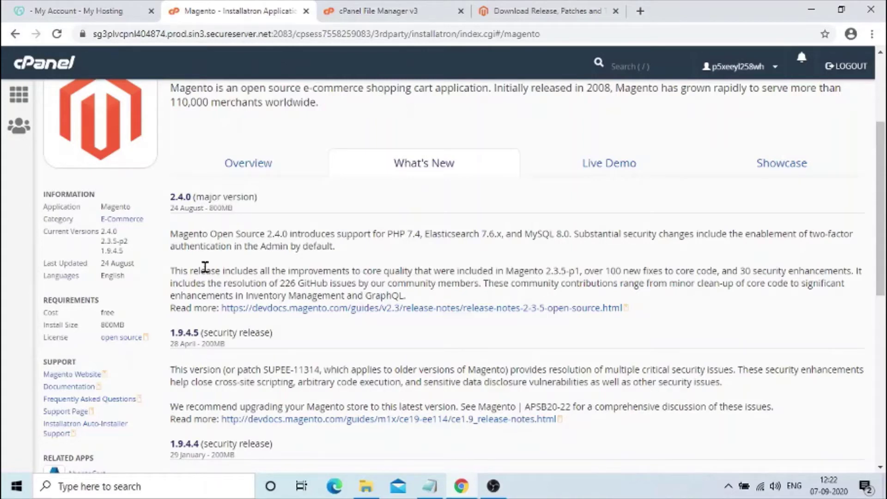
pyautogui.click(604, 163)
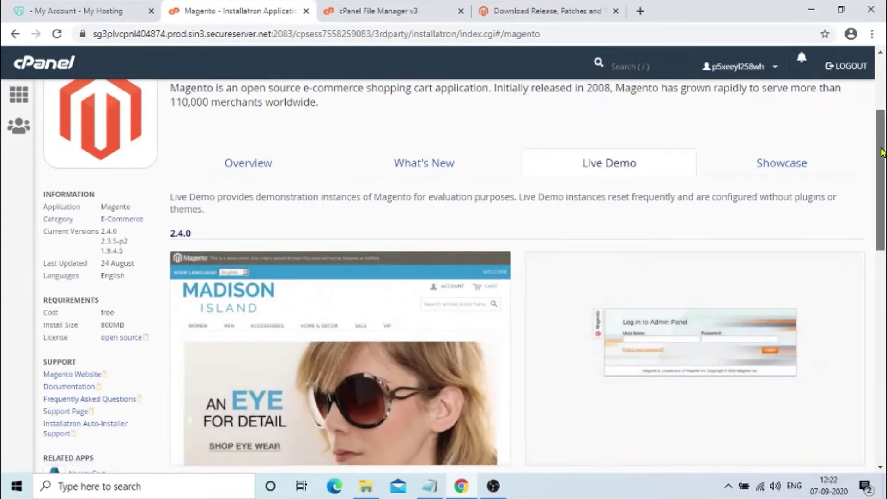
pyautogui.moveTo(881, 153)
pyautogui.mouseDown()
pyautogui.moveTo(882, 342)
pyautogui.moveTo(884, 137)
pyautogui.mouseUp()
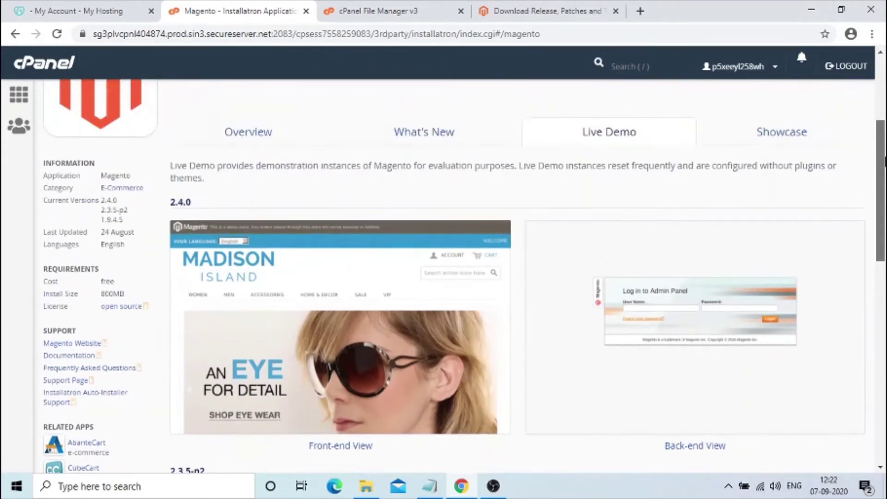
pyautogui.click(783, 138)
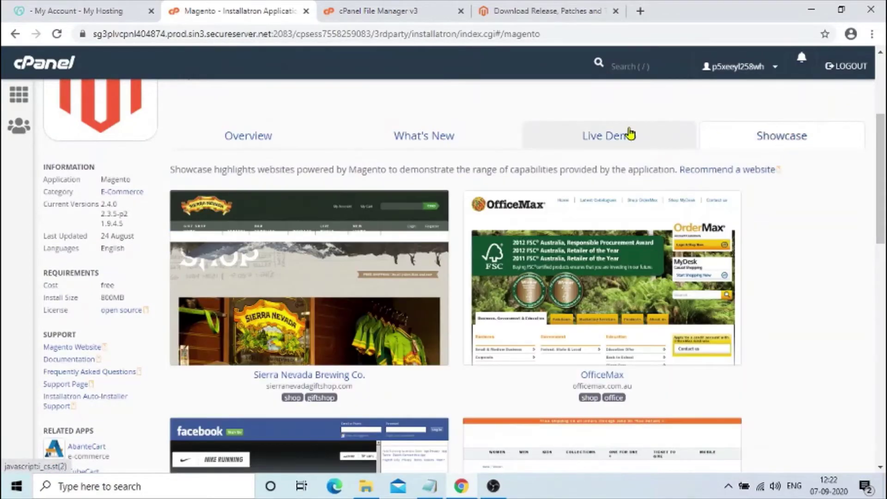
pyautogui.click(630, 134)
pyautogui.click(443, 135)
pyautogui.click(291, 135)
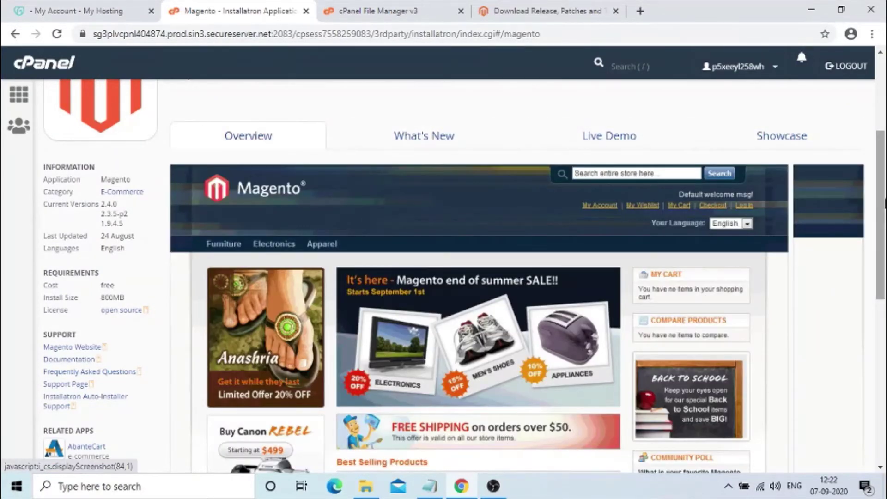
pyautogui.moveTo(884, 202); pyautogui.dragTo(883, 129)
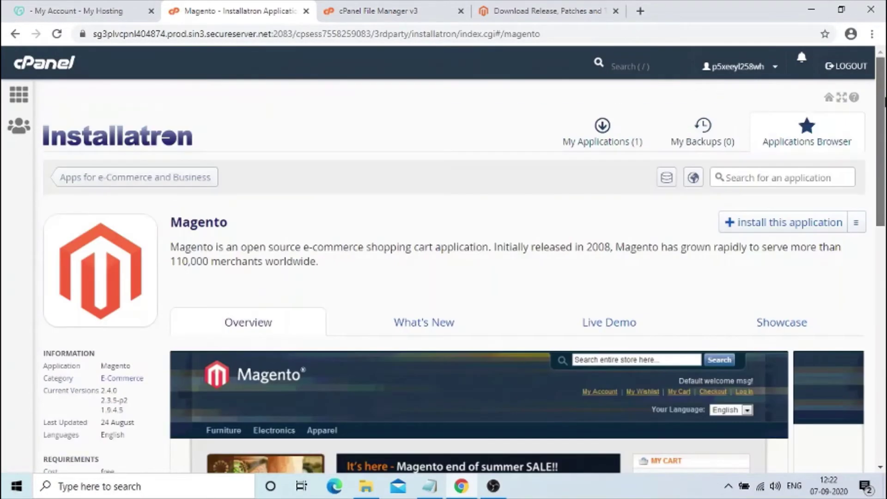
pyautogui.click(764, 227)
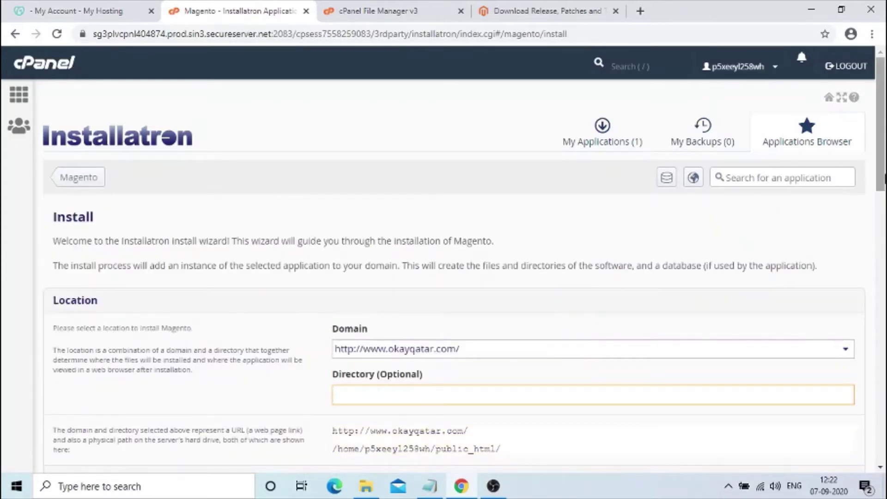
pyautogui.scroll(-2, 882, 167)
pyautogui.scroll(2, 881, 167)
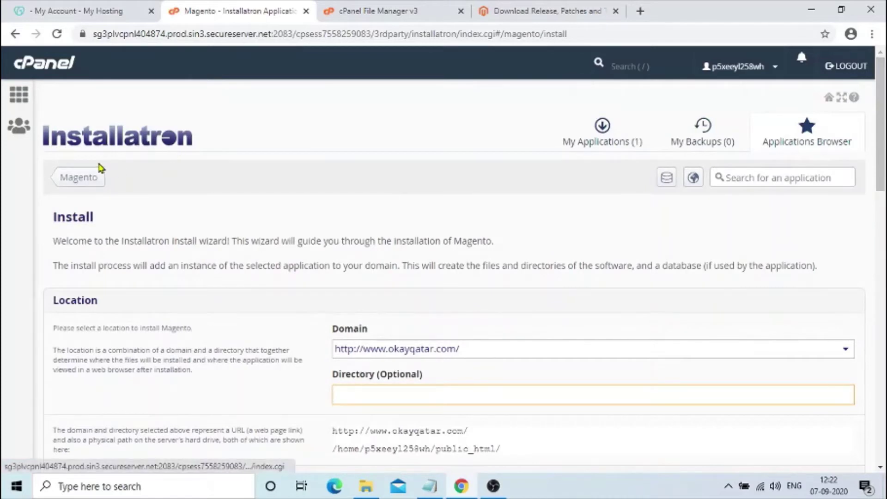
pyautogui.doubleClick(69, 213)
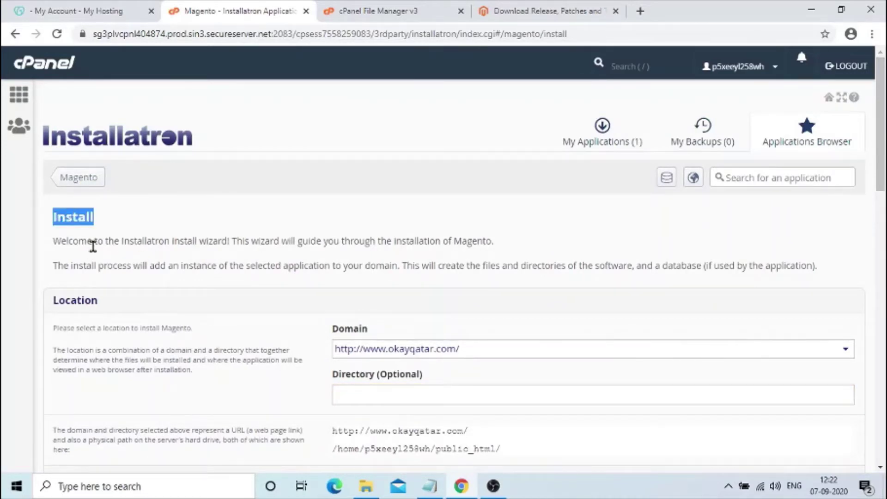
pyautogui.click(172, 241)
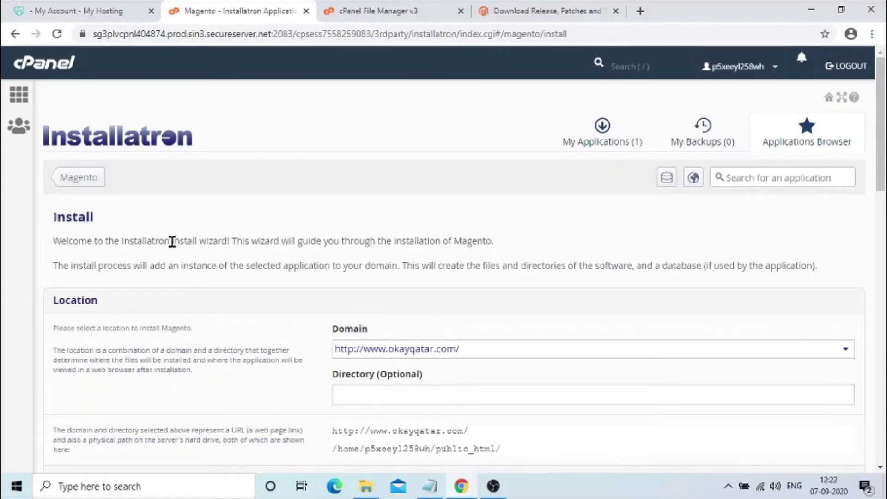
pyautogui.moveTo(172, 242); pyautogui.dragTo(225, 240)
pyautogui.moveTo(394, 241); pyautogui.dragTo(490, 239)
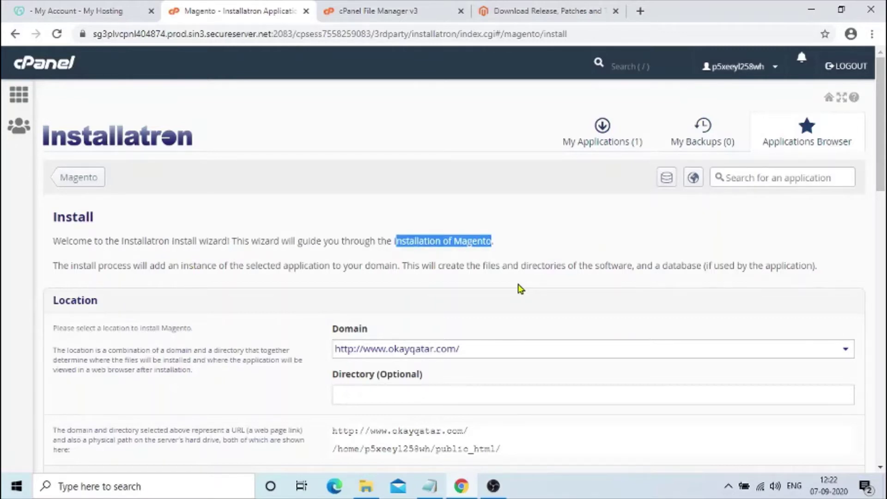
pyautogui.doubleClick(342, 327)
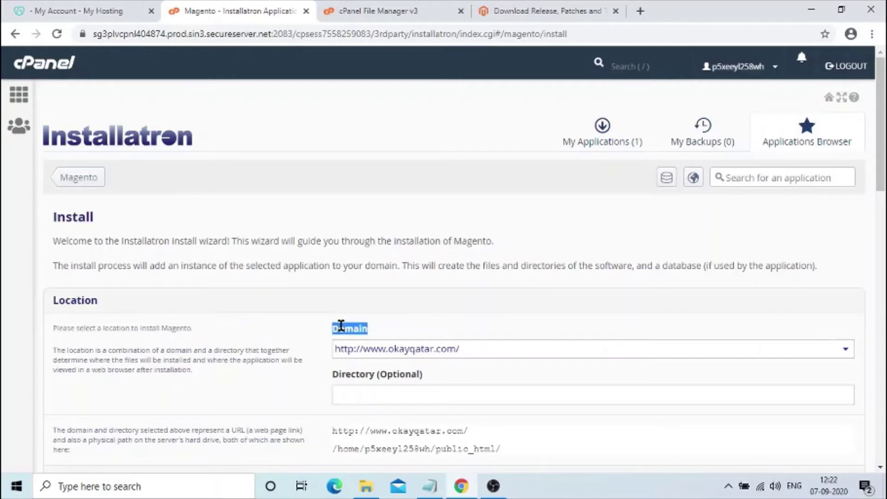
pyautogui.moveTo(883, 166); pyautogui.dragTo(884, 203)
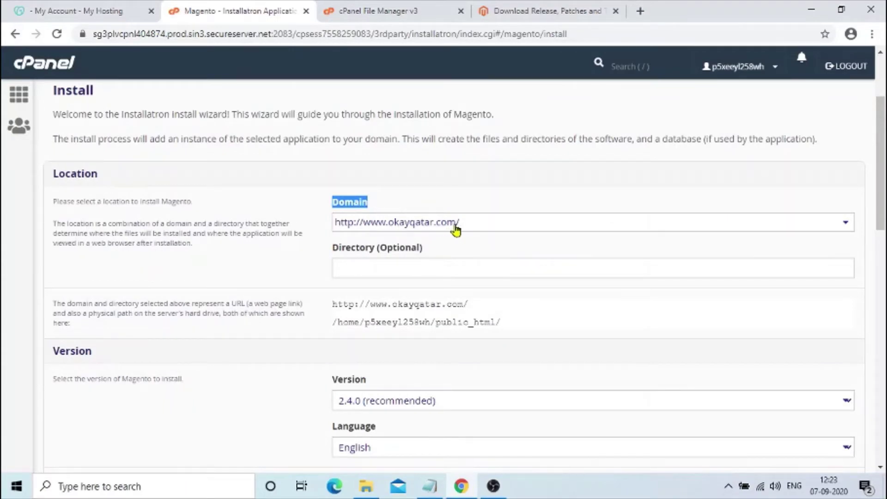
pyautogui.doubleClick(111, 200)
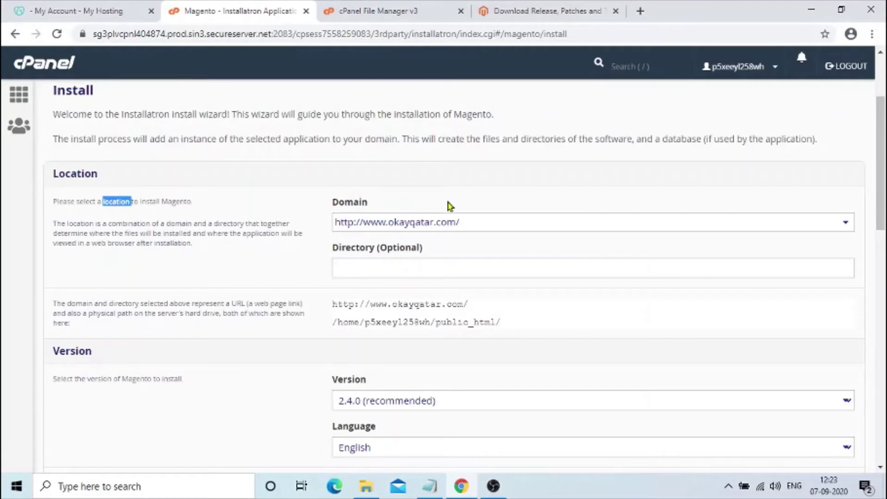
pyautogui.click(362, 268)
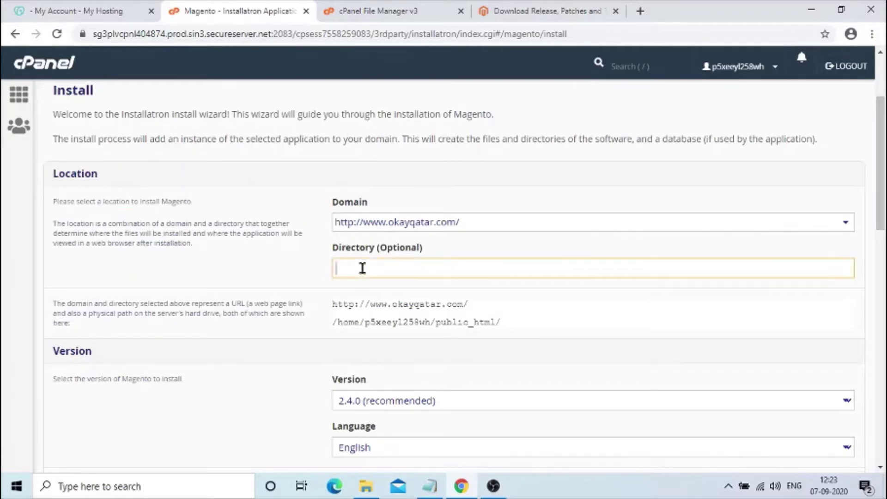
# - Enter store in the Directory (Optional) field and confirm the URL preview ends in /store/
pyautogui.write('store')
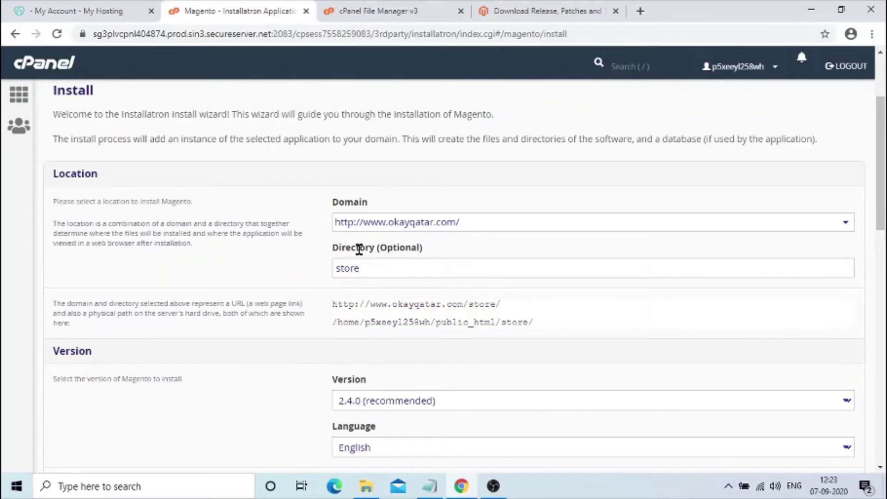
pyautogui.doubleClick(359, 250)
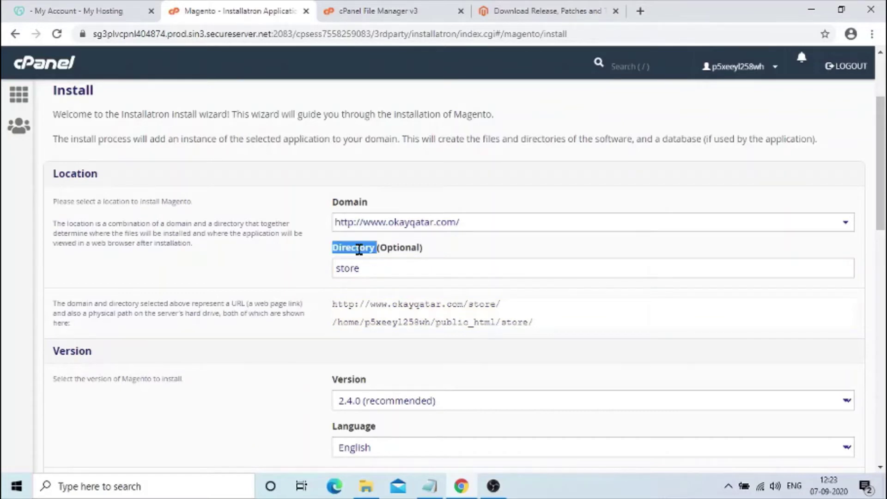
pyautogui.doubleClick(400, 249)
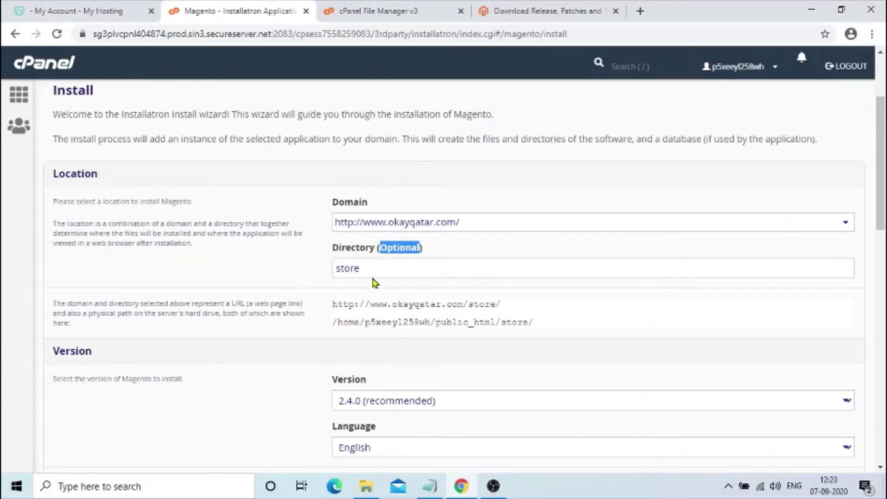
pyautogui.moveTo(371, 269); pyautogui.dragTo(517, 312)
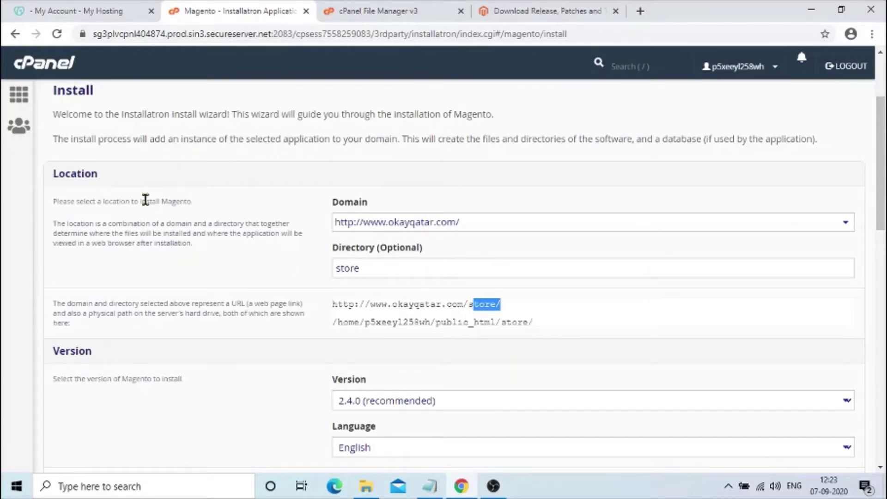
pyautogui.moveTo(104, 198); pyautogui.dragTo(229, 201)
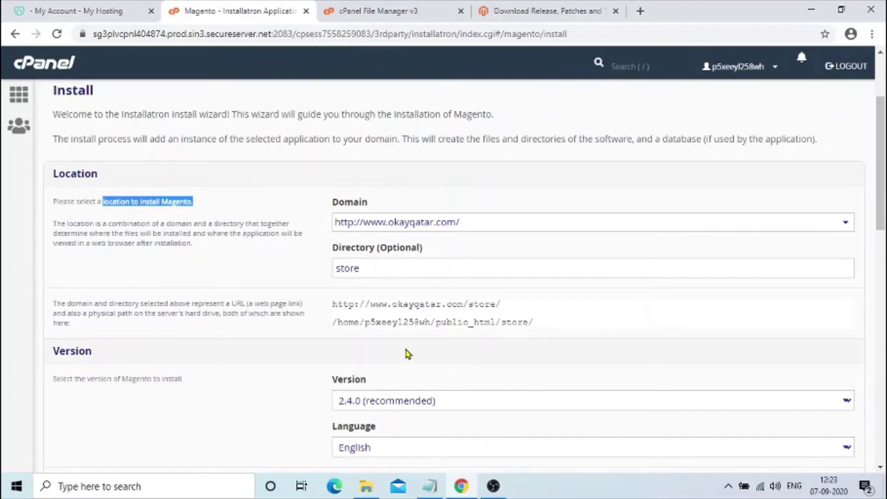
pyautogui.moveTo(402, 325); pyautogui.dragTo(547, 333)
pyautogui.click(483, 333)
pyautogui.click(546, 333)
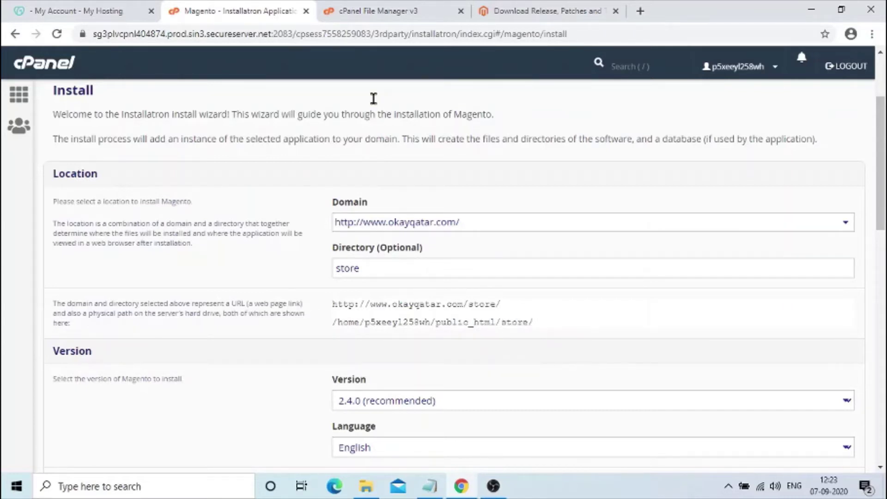
pyautogui.click(387, 10)
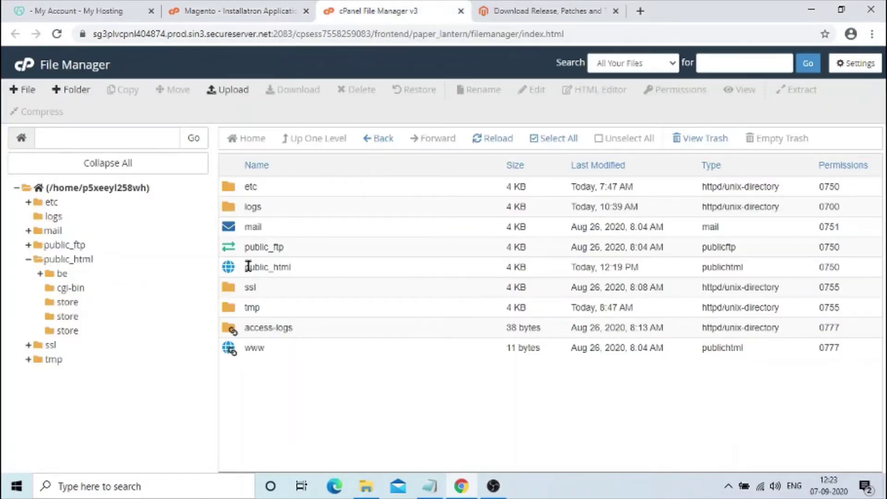
# - Create a new folder named store inside public_html
pyautogui.doubleClick(231, 268)
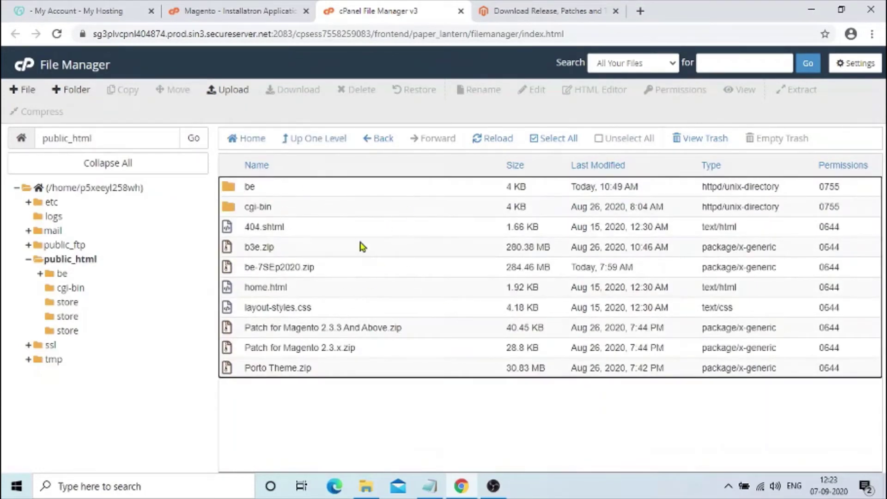
pyautogui.click(74, 89)
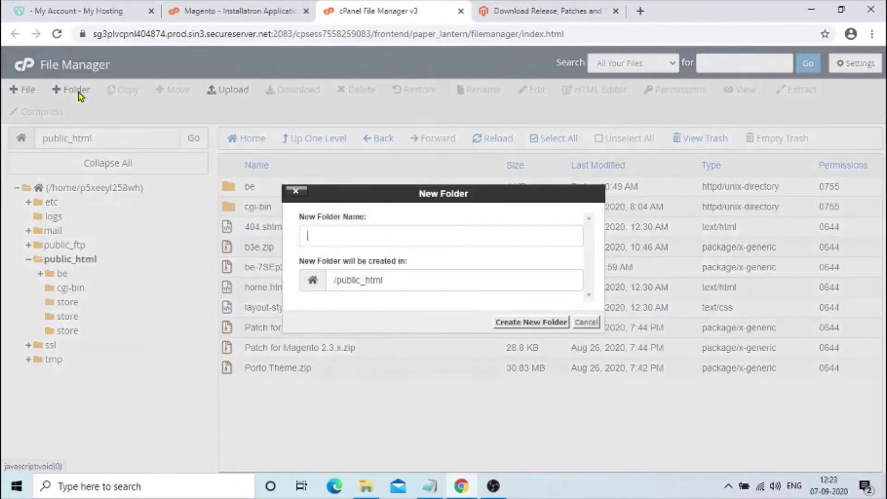
pyautogui.write('stor')
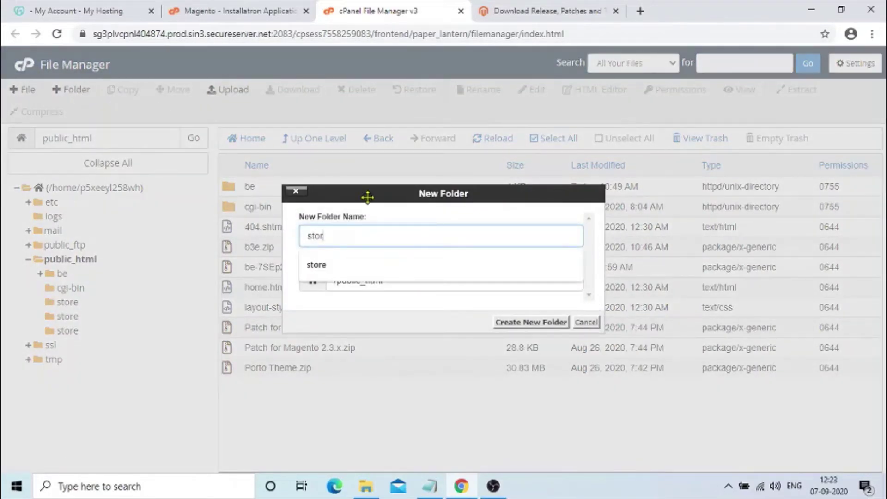
pyautogui.write('e')
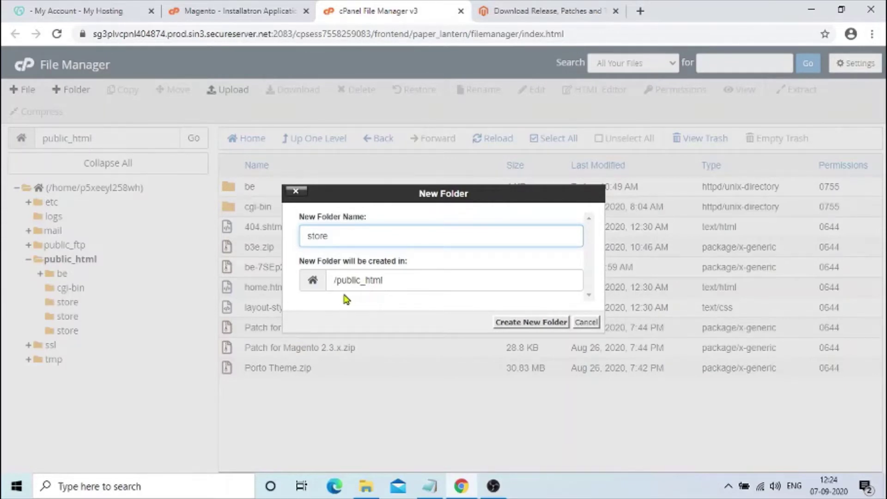
pyautogui.click(229, 10)
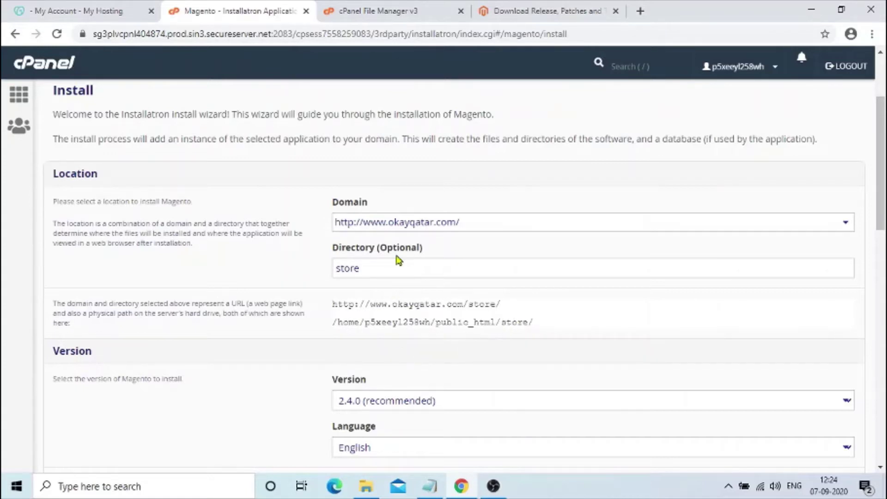
pyautogui.doubleClick(115, 202)
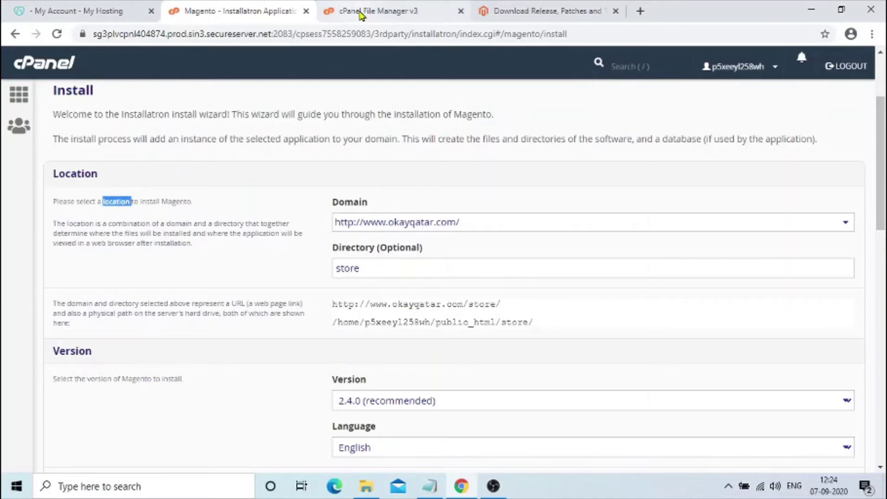
pyautogui.click(363, 13)
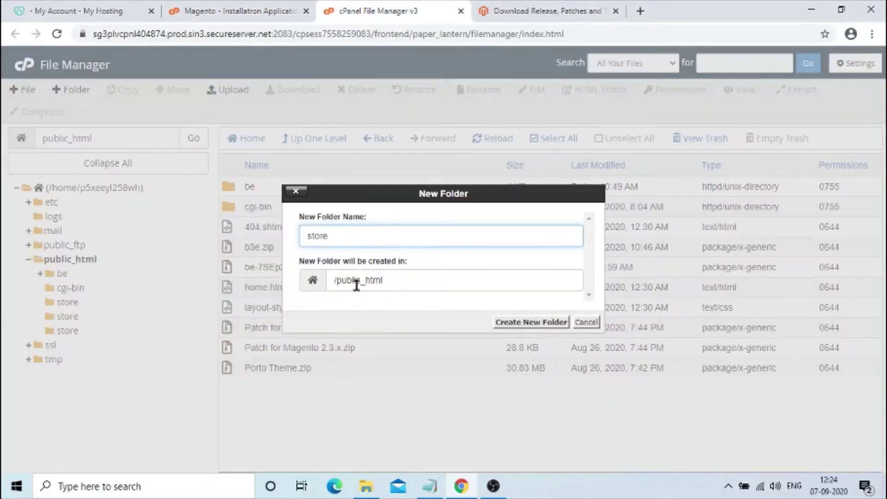
pyautogui.click(539, 326)
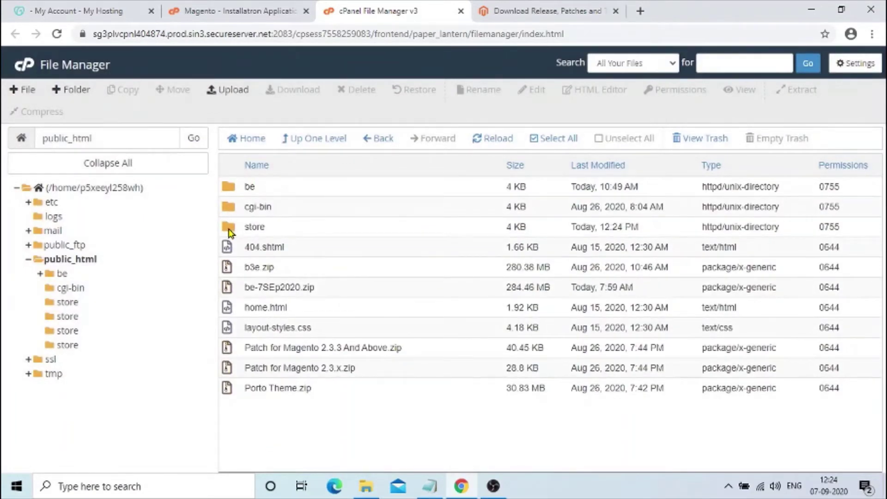
# - Confirm the store folder is empty, go back up to public_html, and return to the installer
pyautogui.doubleClick(229, 231)
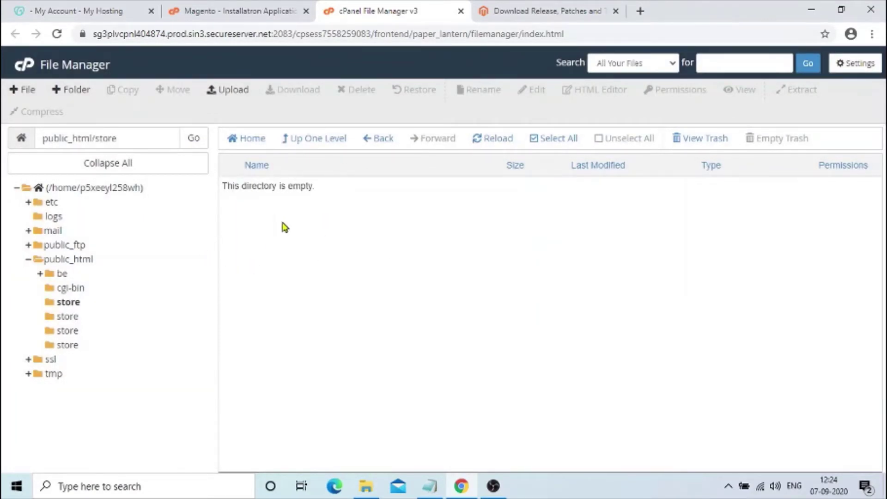
pyautogui.doubleClick(292, 186)
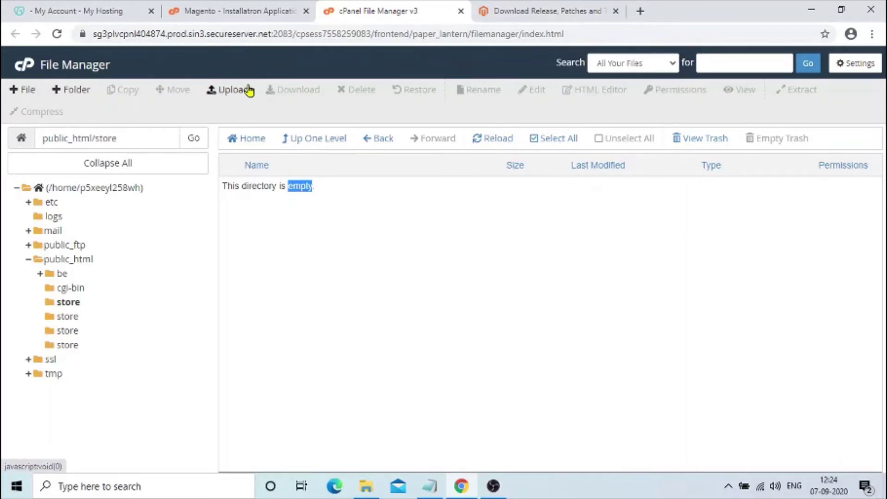
pyautogui.click(307, 138)
pyautogui.click(266, 12)
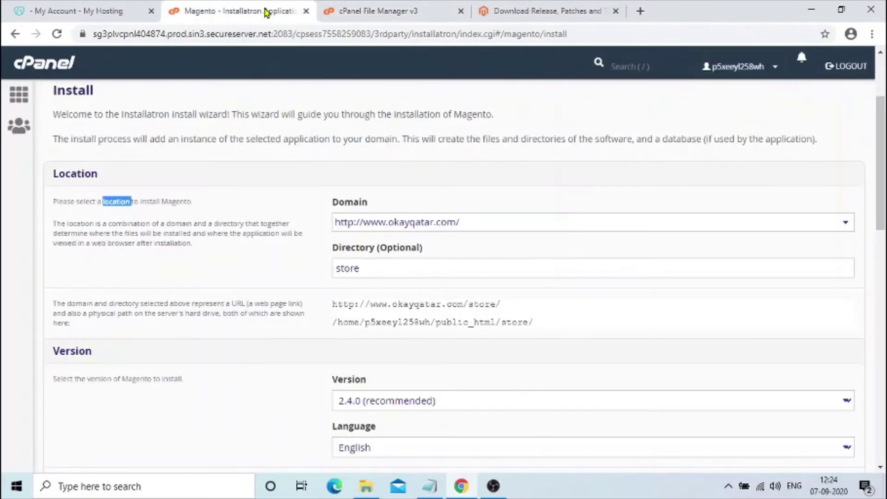
pyautogui.scroll(-4, 883, 190)
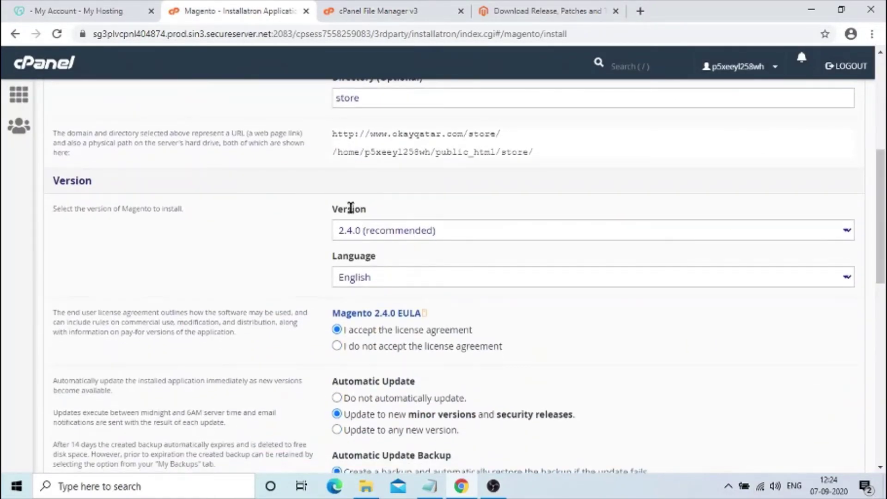
pyautogui.doubleClick(351, 208)
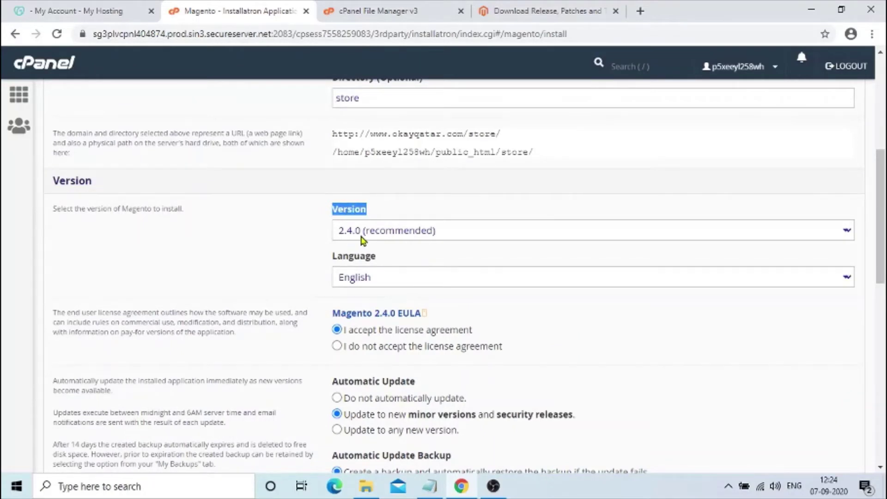
pyautogui.click(379, 233)
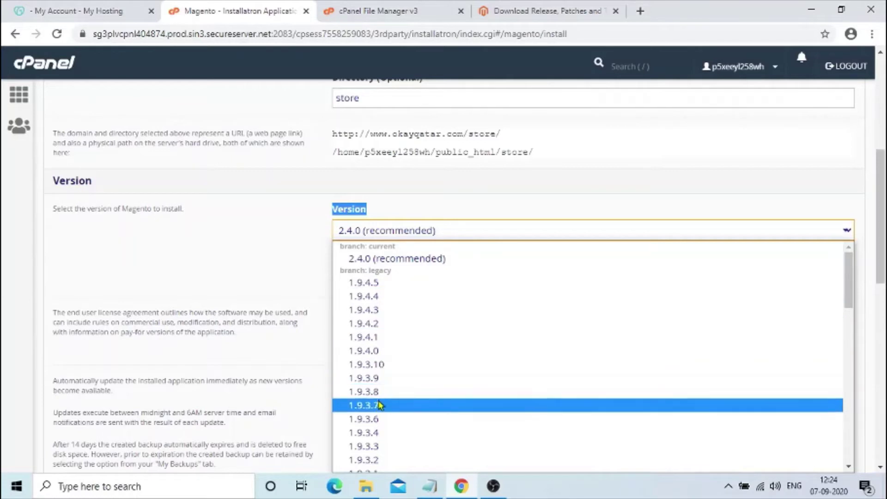
pyautogui.moveTo(848, 292); pyautogui.dragTo(697, 291)
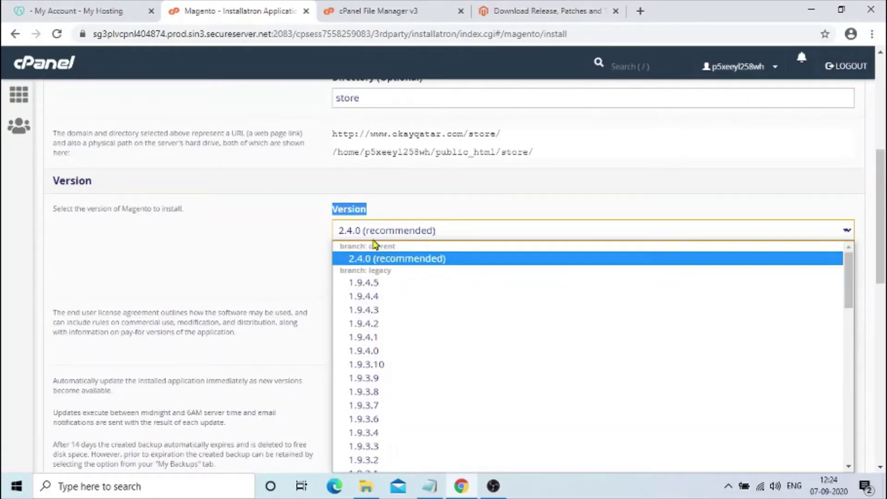
pyautogui.click(391, 259)
pyautogui.click(353, 279)
pyautogui.click(354, 279)
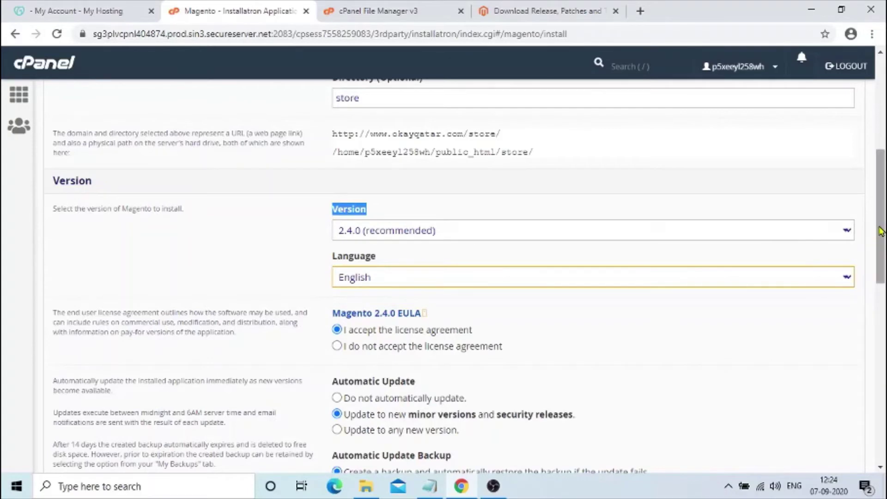
pyautogui.moveTo(878, 233); pyautogui.dragTo(879, 282)
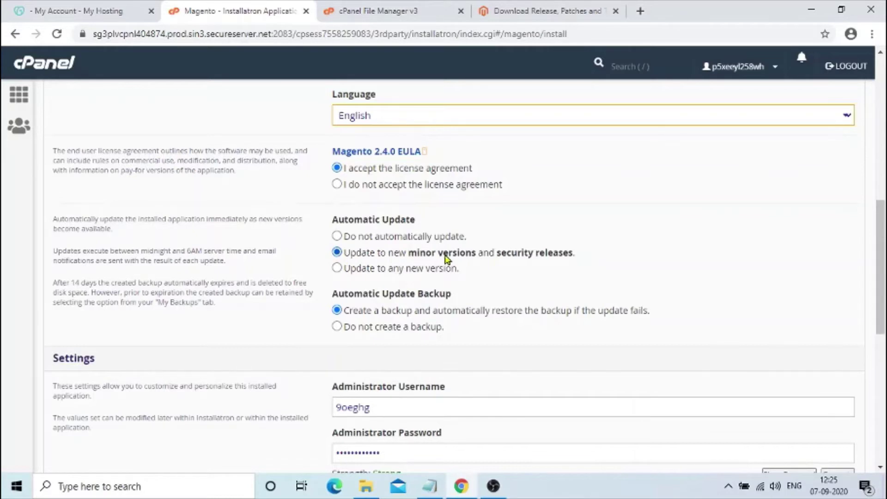
pyautogui.moveTo(367, 253); pyautogui.dragTo(607, 255)
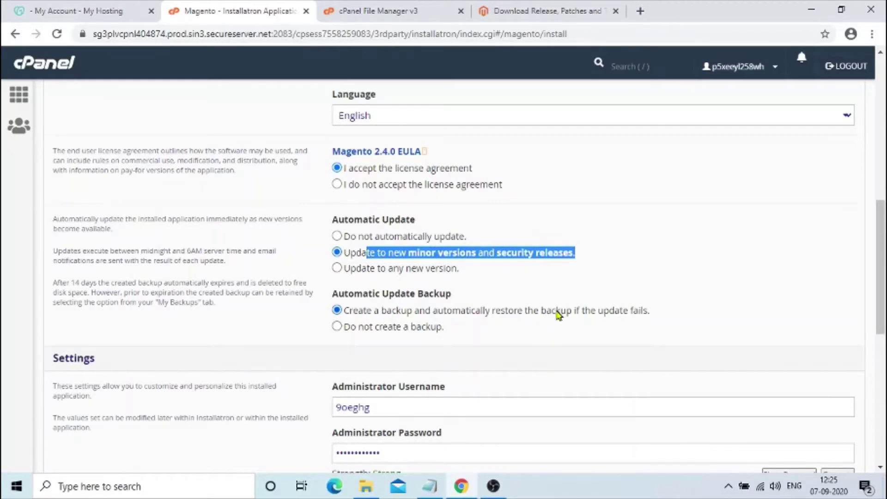
pyautogui.moveTo(575, 314); pyautogui.dragTo(658, 325)
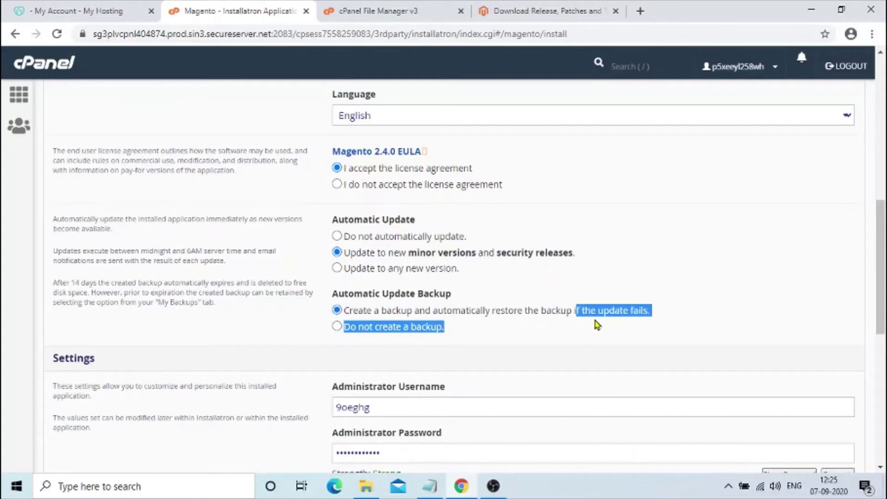
pyautogui.moveTo(575, 312); pyautogui.dragTo(652, 318)
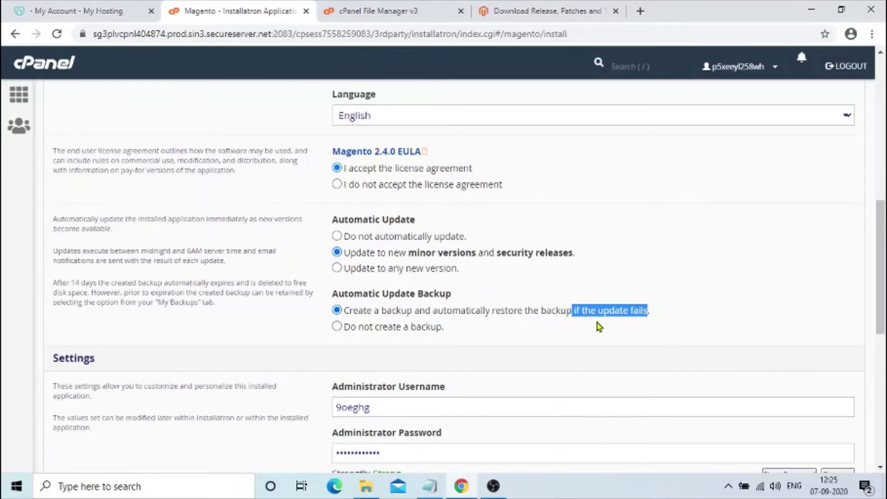
pyautogui.click(511, 324)
pyautogui.moveTo(382, 311); pyautogui.dragTo(520, 316)
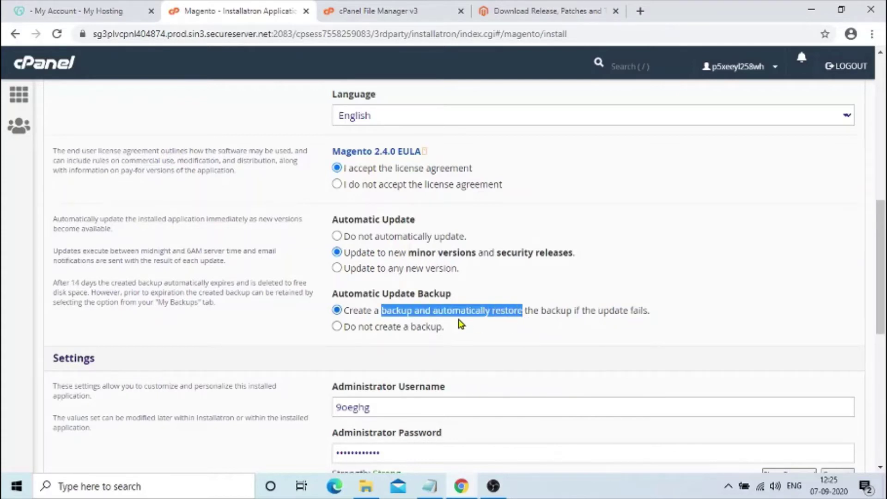
pyautogui.click(635, 272)
# - Replace the Administrator Username with storeadmin
pyautogui.moveTo(883, 245); pyautogui.dragTo(884, 303)
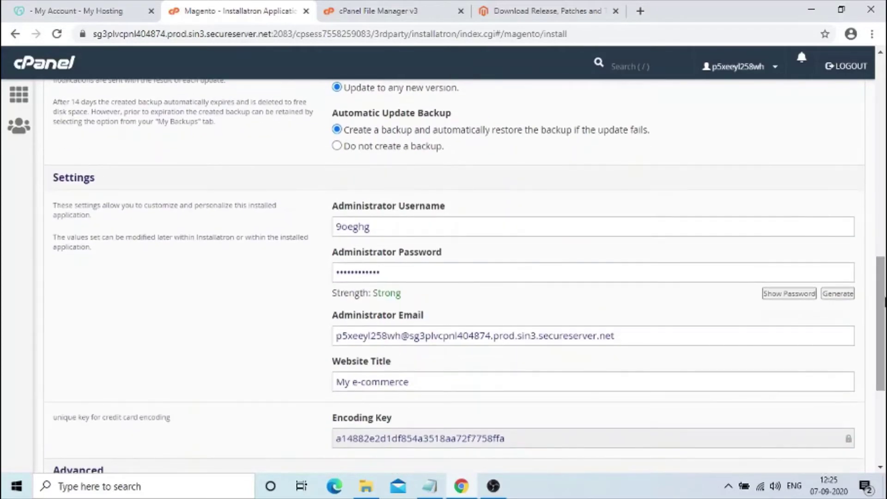
pyautogui.moveTo(336, 203); pyautogui.dragTo(448, 206)
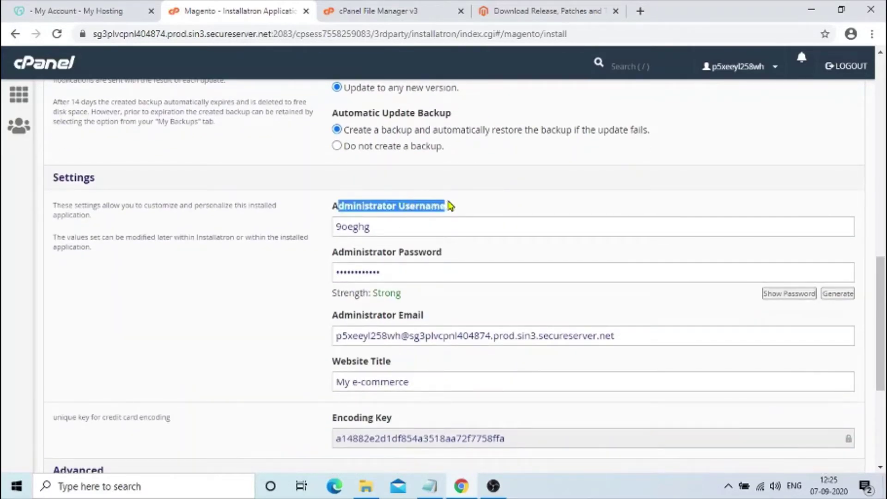
pyautogui.moveTo(335, 203); pyautogui.dragTo(475, 209)
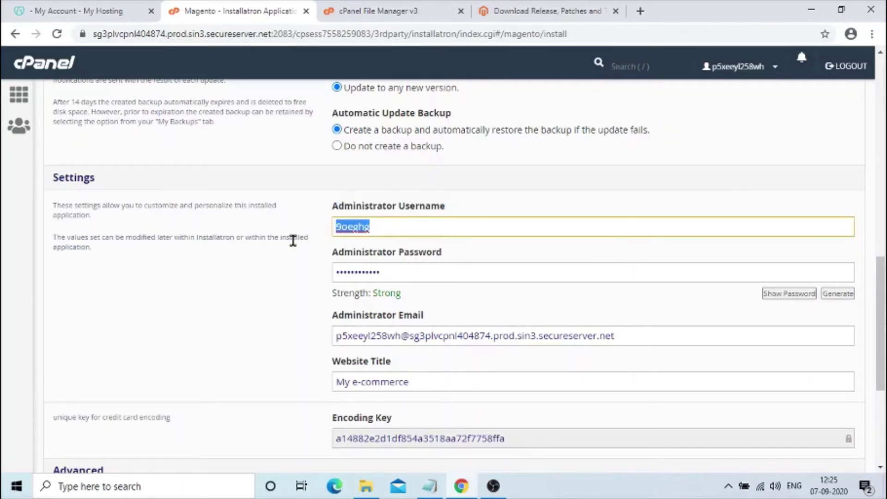
pyautogui.write('backen')
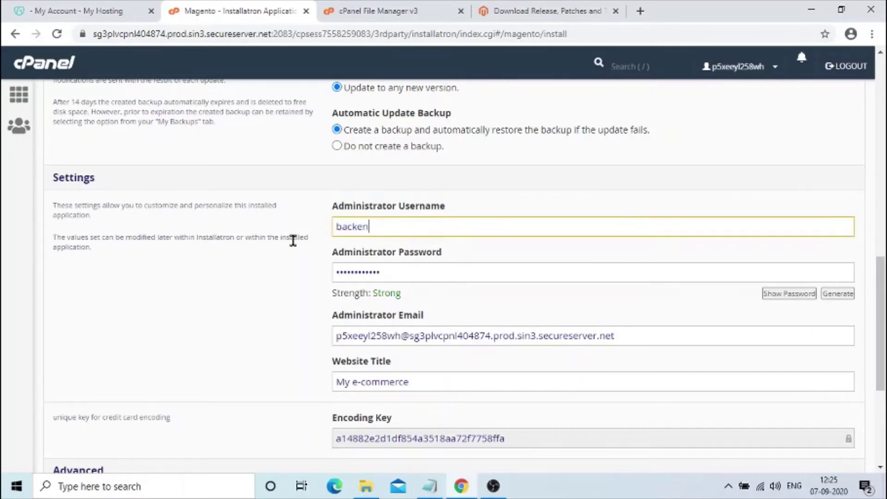
pyautogui.write('d adminis')
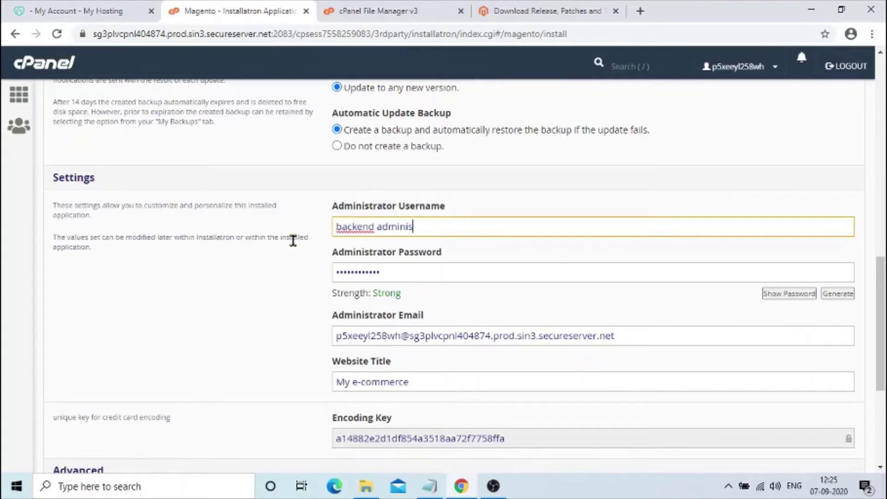
pyautogui.write('trator user name')
pyautogui.press('BackSpace')
pyautogui.press('BackSpace')
pyautogui.press('BackSpace')
pyautogui.press('BackSpace')
pyautogui.press('BackSpace')
pyautogui.press('BackSpace')
pyautogui.press('BackSpace')
pyautogui.press('BackSpace')
pyautogui.press('BackSpace')
pyautogui.press('BackSpace')
pyautogui.press('BackSpace')
pyautogui.press('BackSpace')
pyautogui.press('BackSpace')
pyautogui.press('BackSpace')
pyautogui.press('BackSpace')
pyautogui.press('BackSpace')
pyautogui.press('BackSpace')
pyautogui.press('BackSpace')
pyautogui.press('BackSpace')
pyautogui.press('BackSpace')
pyautogui.press('BackSpace')
pyautogui.press('BackSpace')
pyautogui.press('BackSpace')
pyautogui.press('BackSpace')
pyautogui.press('BackSpace')
pyautogui.press('BackSpace')
pyautogui.press('BackSpace')
pyautogui.press('BackSpace')
pyautogui.press('BackSpace')
pyautogui.press('BackSpace')
pyautogui.press('BackSpace')
pyautogui.write('or st')
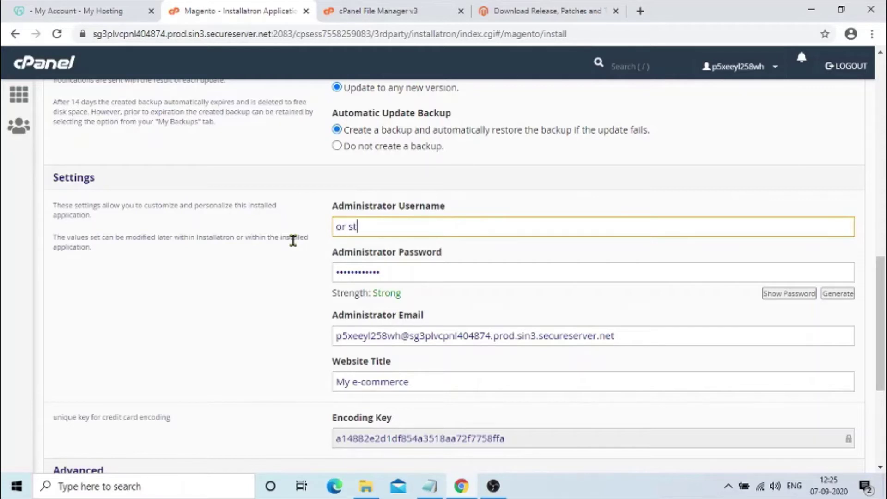
pyautogui.write('ore administrator ')
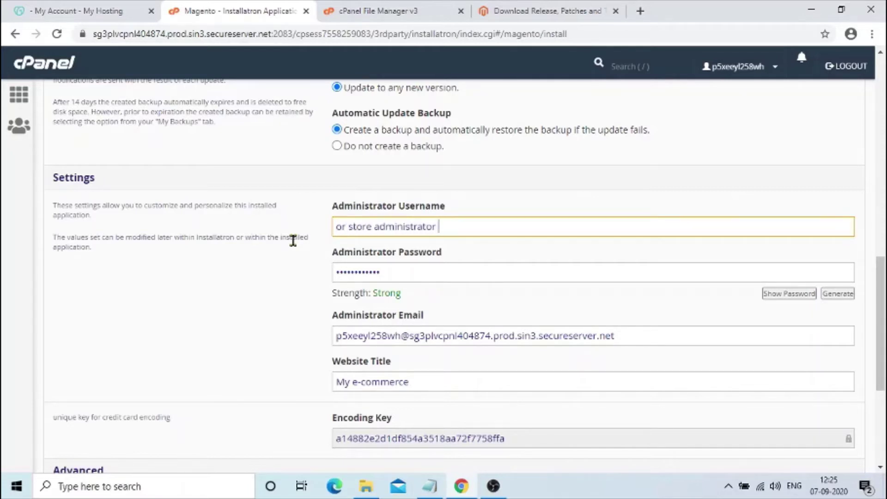
pyautogui.write('login id')
pyautogui.press('BackSpace')
pyautogui.press('BackSpace')
pyautogui.press('BackSpace')
pyautogui.press('BackSpace')
pyautogui.press('BackSpace')
pyautogui.press('BackSpace')
pyautogui.press('BackSpace')
pyautogui.press('BackSpace')
pyautogui.press('BackSpace')
pyautogui.press('BackSpace')
pyautogui.press('BackSpace')
pyautogui.press('BackSpace')
pyautogui.press('BackSpace')
pyautogui.press('BackSpace')
pyautogui.press('BackSpace')
pyautogui.press('BackSpace')
pyautogui.press('BackSpace')
pyautogui.press('BackSpace')
pyautogui.press('BackSpace')
pyautogui.press('BackSpace')
pyautogui.press('BackSpace')
pyautogui.press('BackSpace')
pyautogui.press('BackSpace')
pyautogui.press('BackSpace')
pyautogui.press('BackSpace')
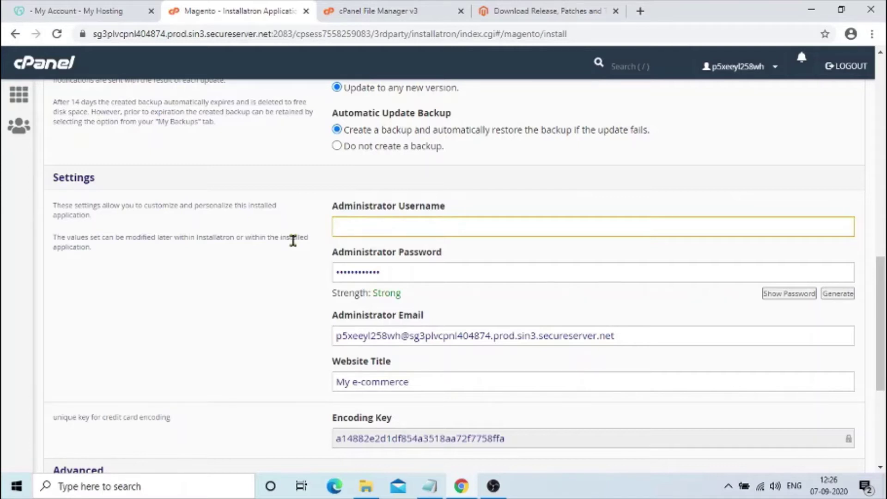
pyautogui.write('storeadmin')
pyautogui.hotkey('ctrl', 'a')
pyautogui.click(386, 227)
pyautogui.hotkey('ctrl', 'a')
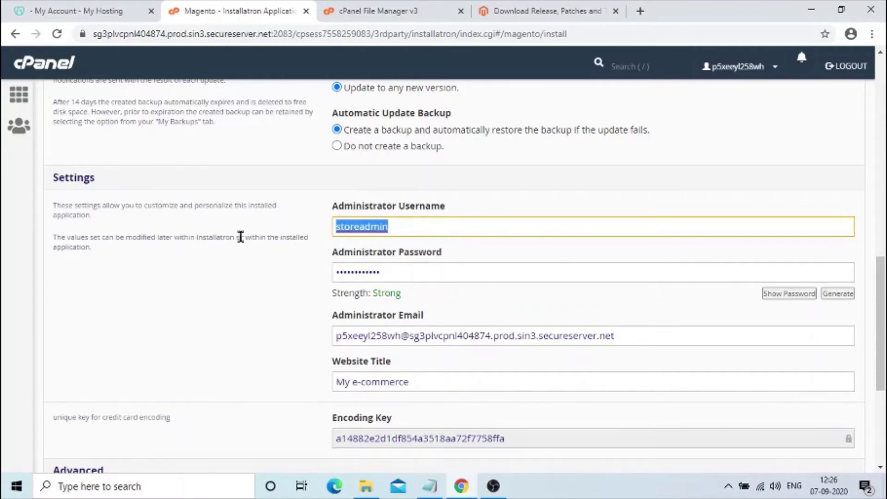
pyautogui.write('store')
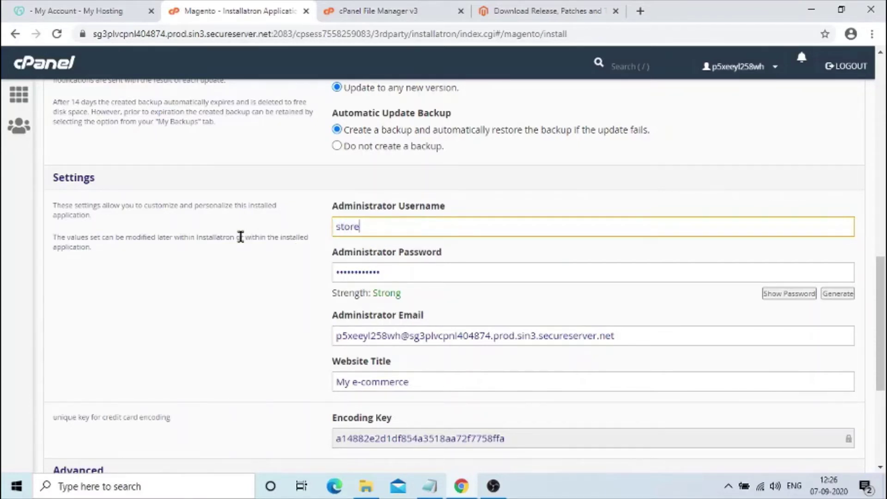
pyautogui.write('admin')
pyautogui.press('Tab')
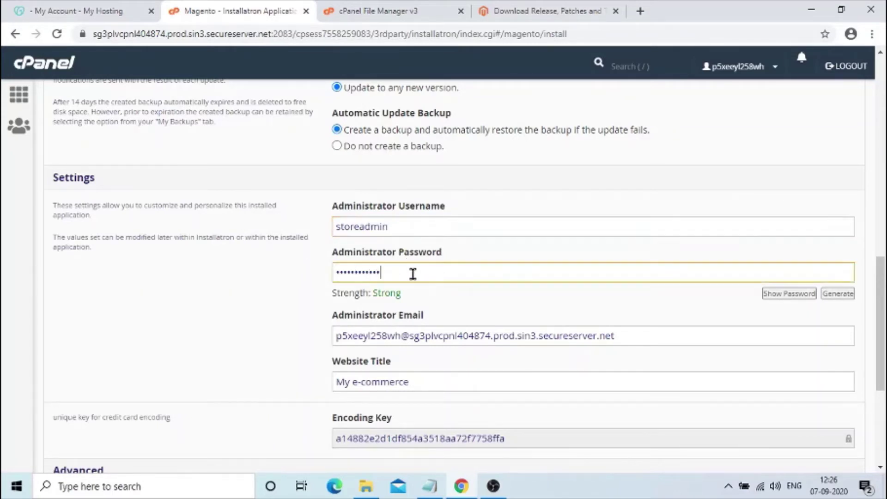
# - Reveal and regenerate the admin password several times, then start typing a new password by hand
pyautogui.moveTo(457, 252); pyautogui.dragTo(331, 204)
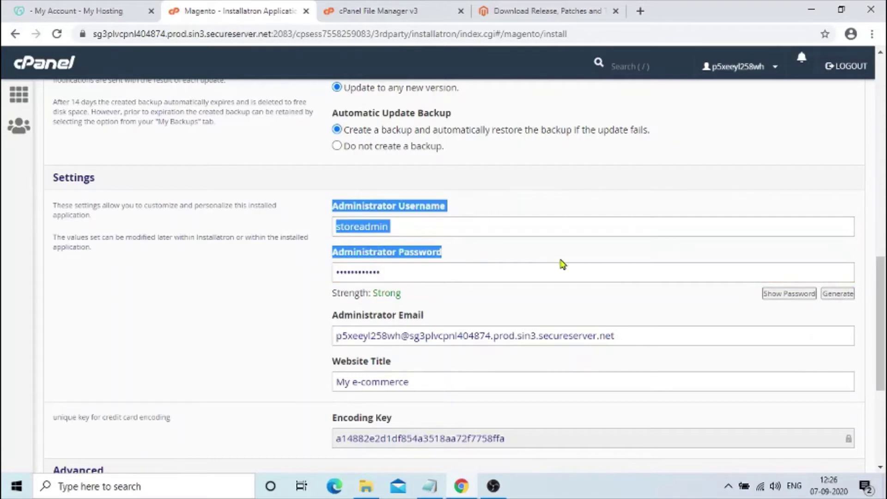
pyautogui.click(400, 250)
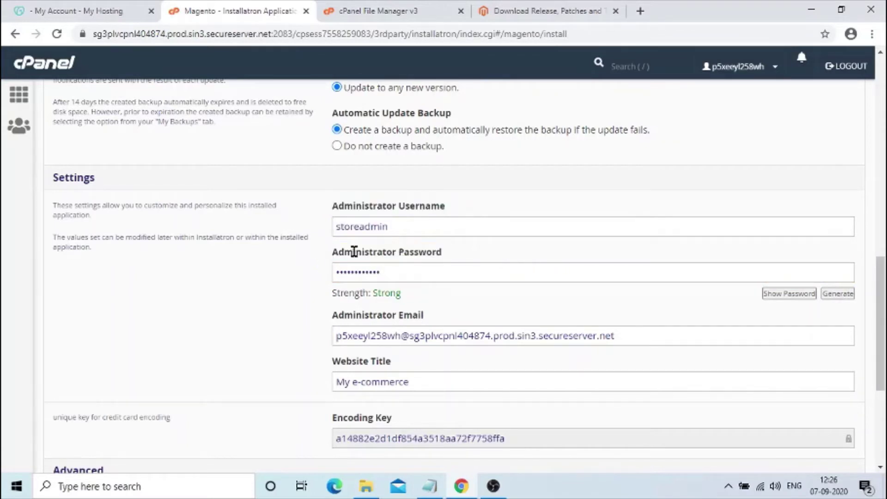
pyautogui.moveTo(357, 252); pyautogui.dragTo(432, 250)
pyautogui.click(481, 248)
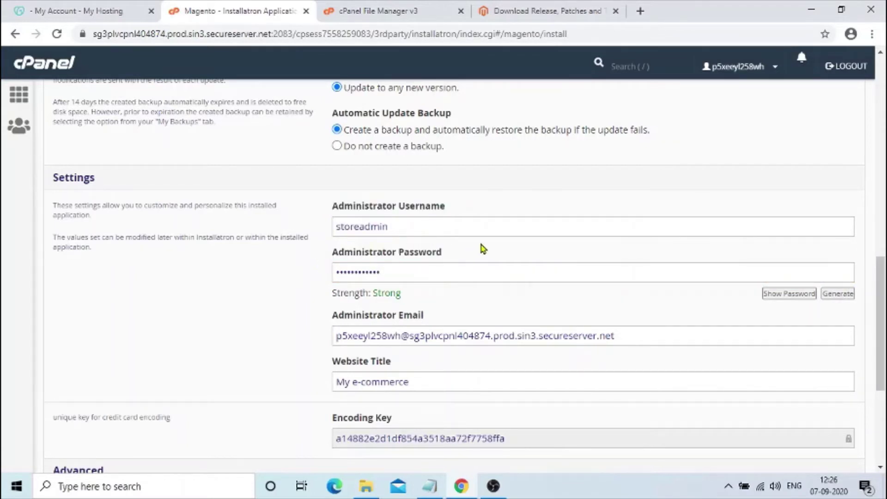
pyautogui.click(768, 295)
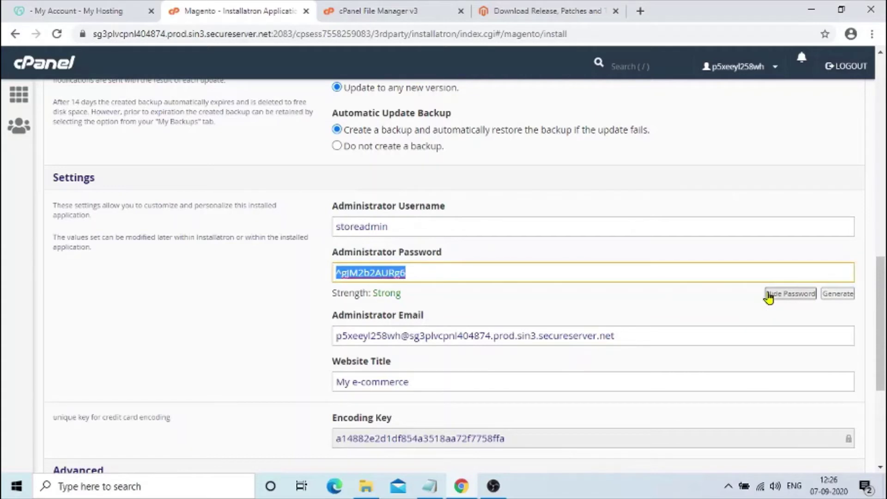
pyautogui.click(838, 295)
pyautogui.click(838, 295)
pyautogui.click(838, 295)
pyautogui.click(838, 294)
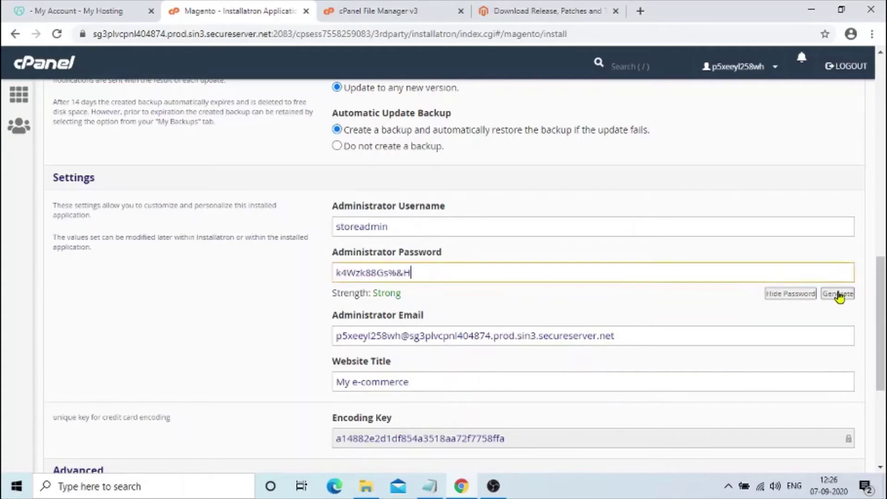
pyautogui.click(837, 294)
pyautogui.click(838, 294)
pyautogui.click(838, 295)
pyautogui.click(790, 294)
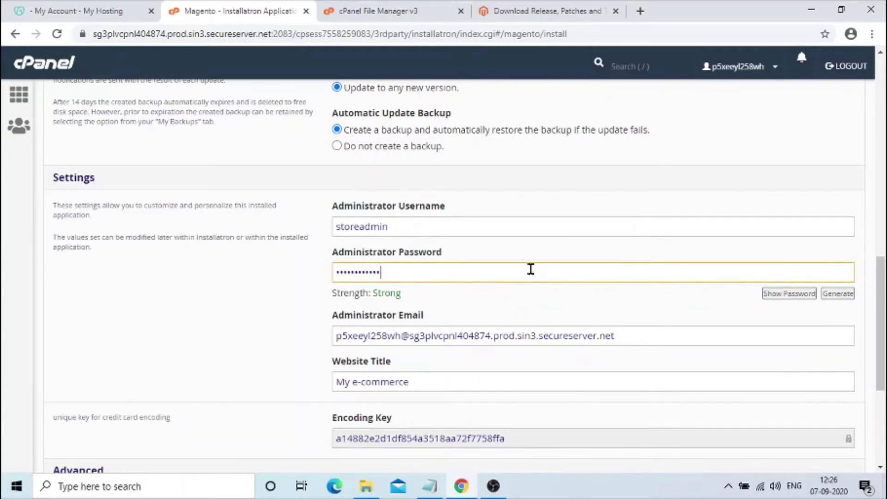
pyautogui.moveTo(381, 273); pyautogui.dragTo(289, 284)
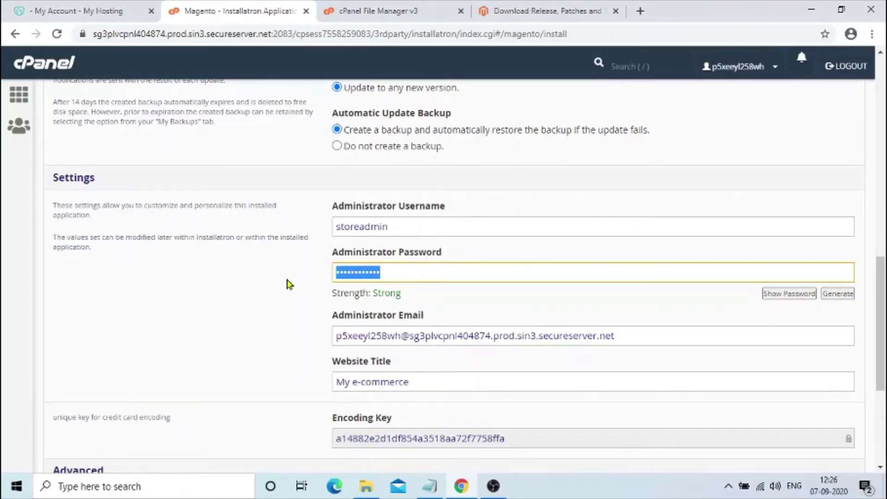
pyautogui.write('••••••')
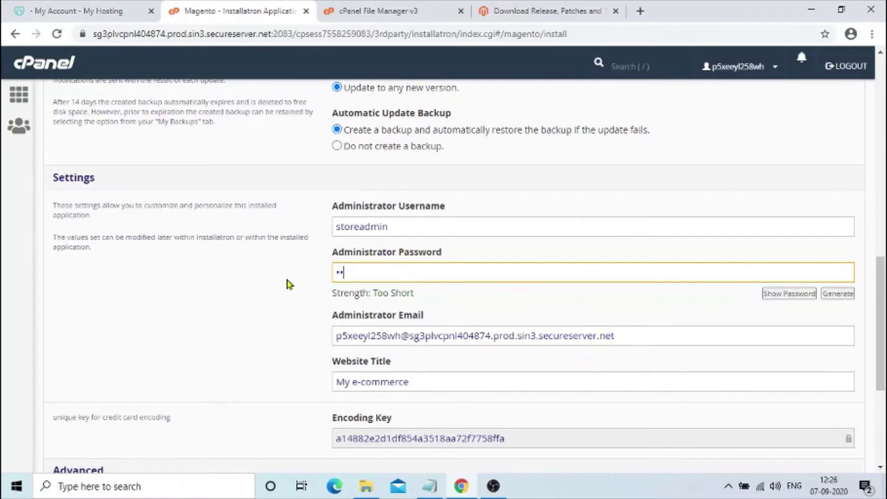
pyautogui.write('••••••')
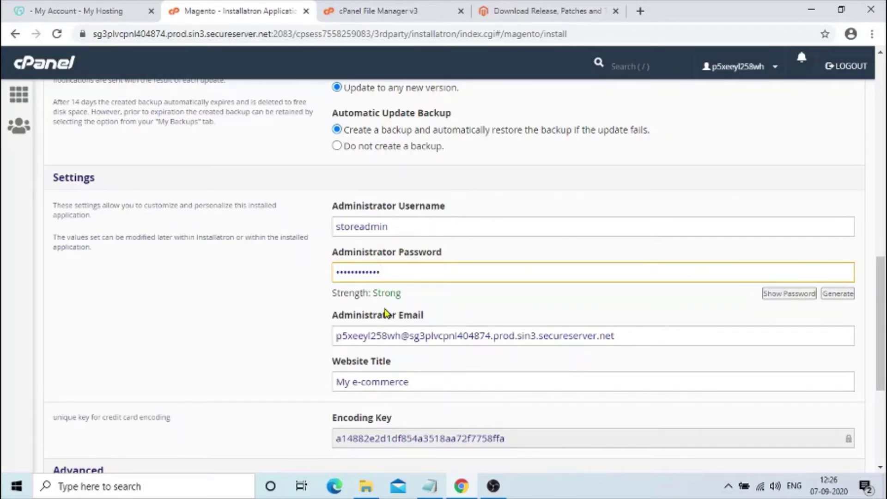
# - Select the Administrator Email field and type placeholder wording such as 'store administrator email id'
pyautogui.click(381, 329)
pyautogui.tripleClick(381, 329)
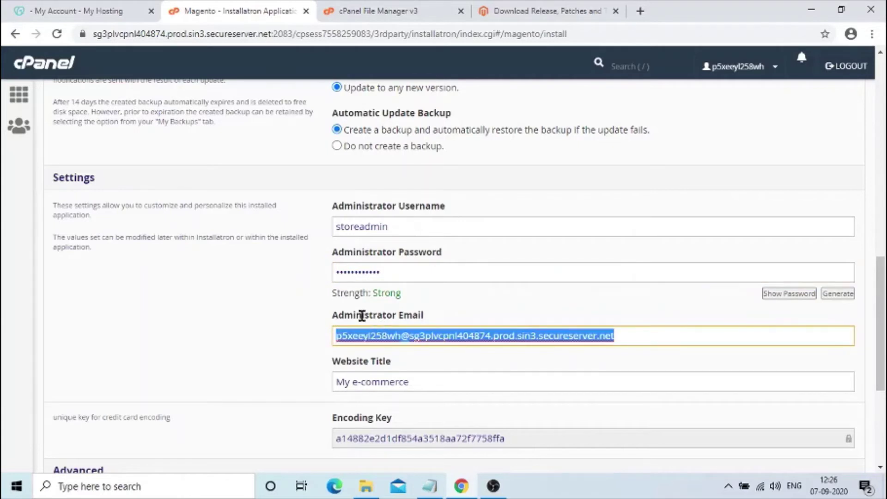
pyautogui.doubleClick(362, 316)
pyautogui.moveTo(362, 316); pyautogui.dragTo(405, 315)
pyautogui.click(415, 336)
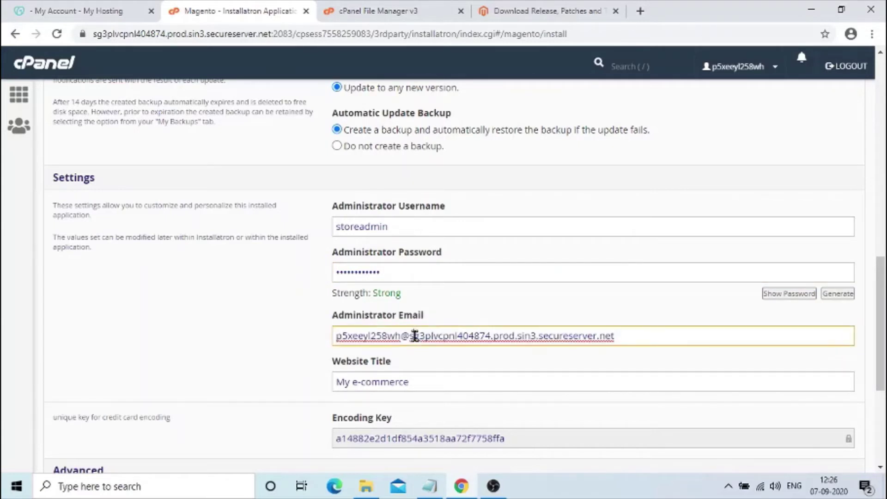
pyautogui.tripleClick(415, 336)
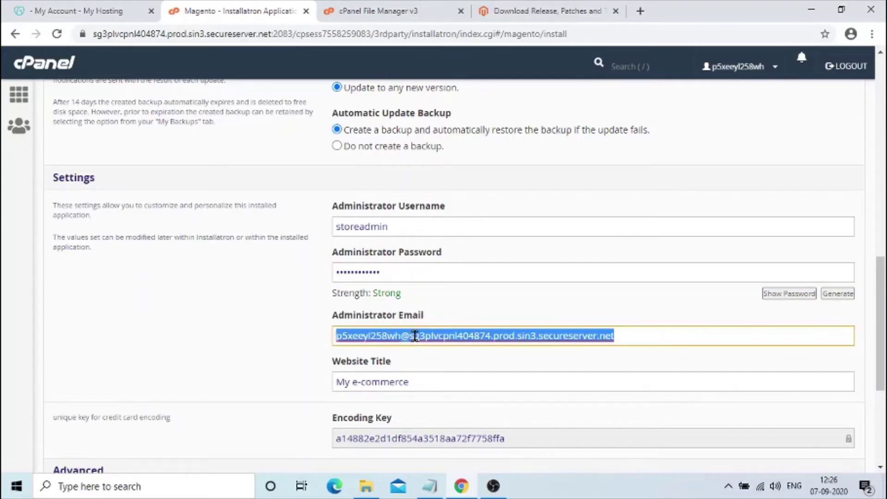
pyautogui.write('your email i')
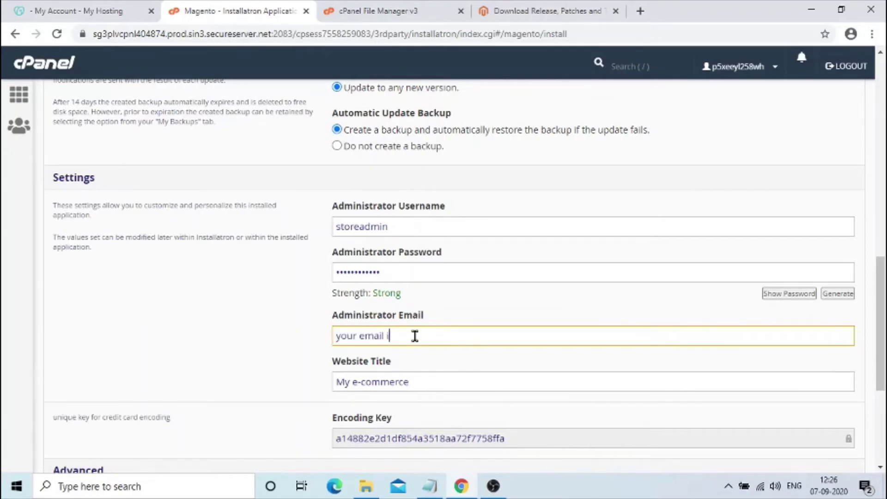
pyautogui.write('d')
pyautogui.press('BackSpace')
pyautogui.press('BackSpace')
pyautogui.press('BackSpace')
pyautogui.press('BackSpace')
pyautogui.press('BackSpace')
pyautogui.press('BackSpace')
pyautogui.press('BackSpace')
pyautogui.press('BackSpace')
pyautogui.press('BackSpace')
pyautogui.press('BackSpace')
pyautogui.press('BackSpace')
pyautogui.press('BackSpace')
pyautogui.press('BackSpace')
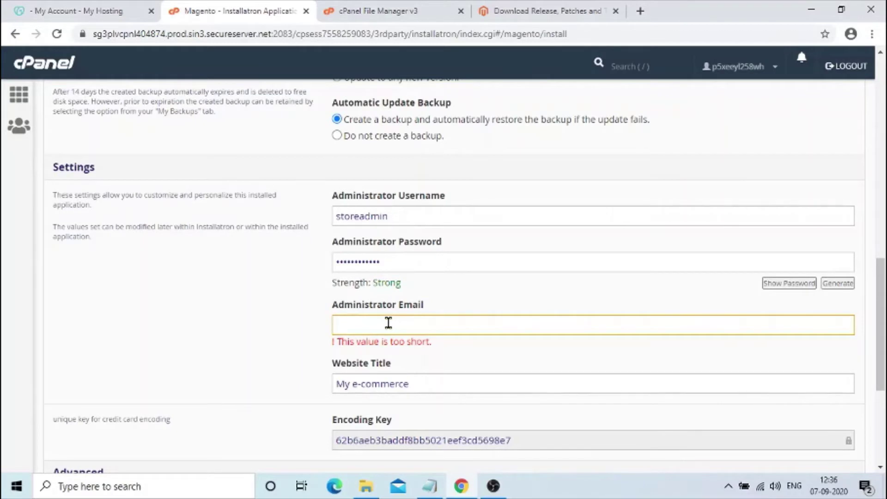
pyautogui.write('administrator em')
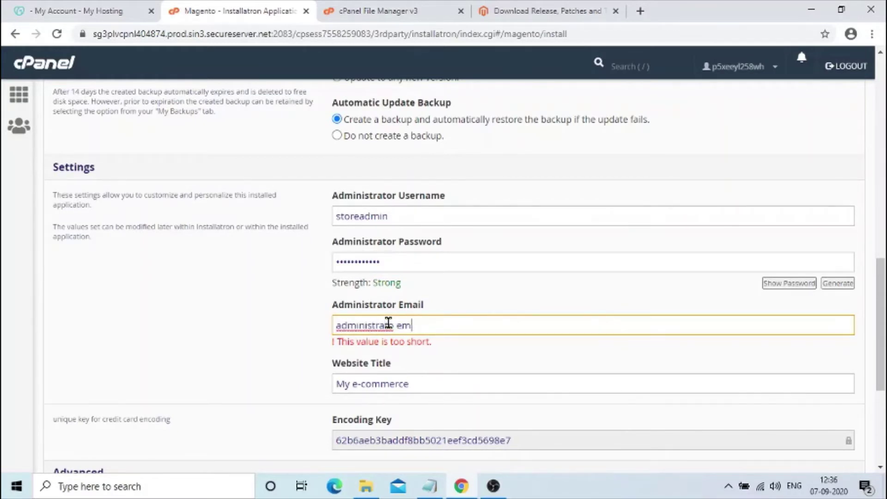
pyautogui.write('ail id')
pyautogui.press('BackSpace')
pyautogui.press('BackSpace')
pyautogui.press('BackSpace')
pyautogui.press('BackSpace')
pyautogui.press('BackSpace')
pyautogui.press('BackSpace')
pyautogui.press('BackSpace')
pyautogui.press('BackSpace')
pyautogui.press('BackSpace')
pyautogui.press('BackSpace')
pyautogui.press('BackSpace')
pyautogui.press('BackSpace')
pyautogui.press('BackSpace')
pyautogui.press('BackSpace')
pyautogui.press('BackSpace')
pyautogui.press('BackSpace')
pyautogui.press('BackSpace')
pyautogui.press('BackSpace')
pyautogui.press('BackSpace')
pyautogui.press('BackSpace')
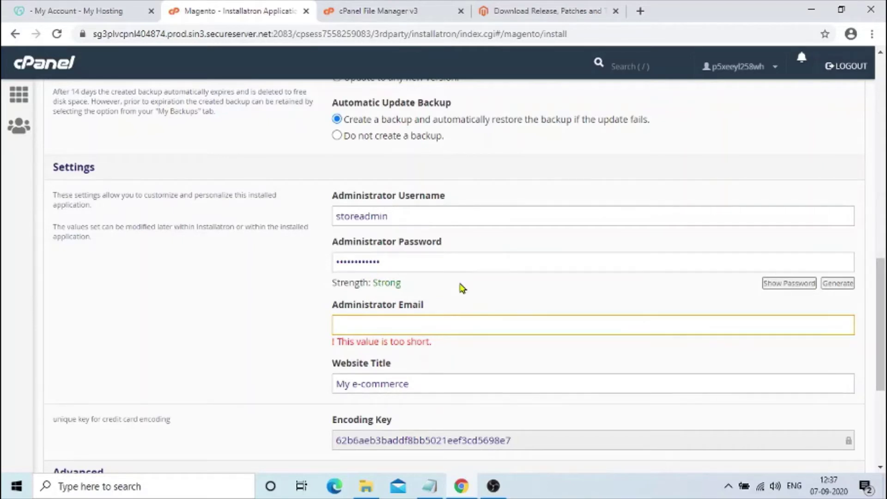
pyautogui.write('store administrator email id')
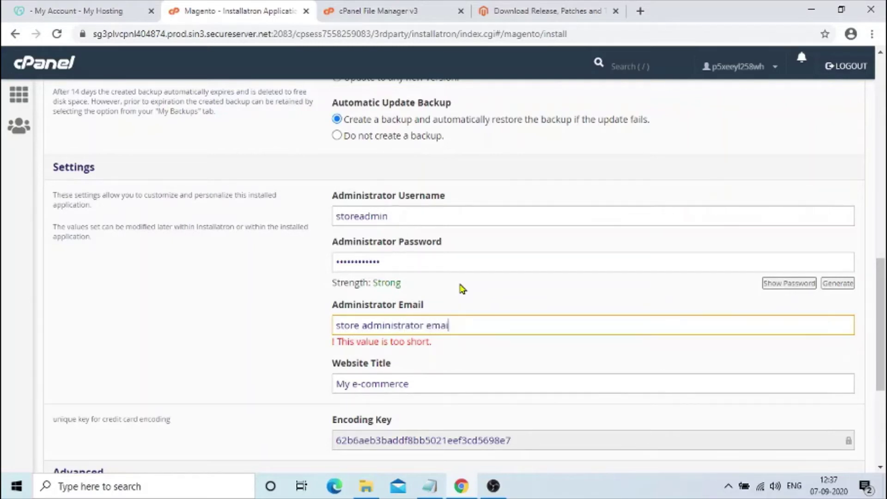
pyautogui.press('BackSpace')
pyautogui.press('BackSpace')
pyautogui.press('BackSpace')
pyautogui.press('BackSpace')
pyautogui.press('BackSpace')
pyautogui.press('BackSpace')
pyautogui.press('BackSpace')
pyautogui.press('BackSpace')
pyautogui.press('BackSpace')
pyautogui.press('BackSpace')
pyautogui.press('BackSpace')
pyautogui.press('BackSpace')
pyautogui.press('BackSpace')
pyautogui.press('BackSpace')
pyautogui.press('BackSpace')
pyautogui.press('BackSpace')
pyautogui.press('BackSpace')
pyautogui.press('BackSpace')
pyautogui.press('BackSpace')
pyautogui.press('BackSpace')
pyautogui.press('BackSpace')
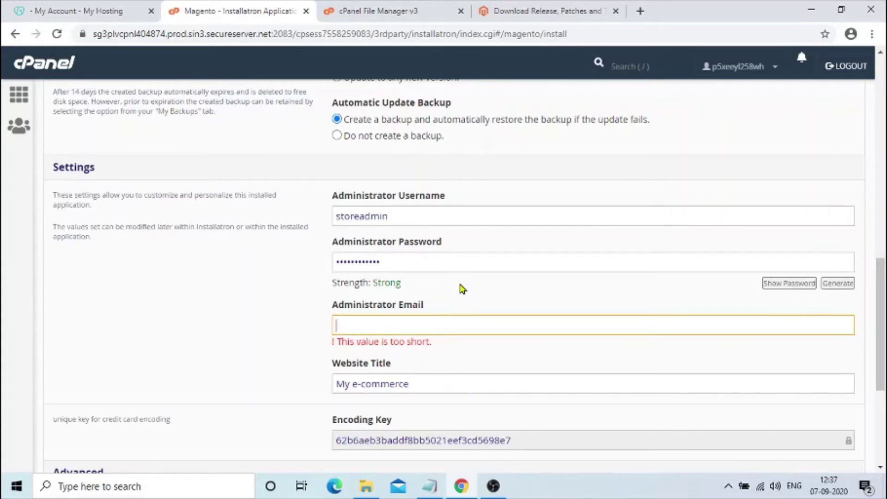
# - Enter the admin email address, swapping gmail.com for the store's okayqatar.com domain
pyautogui.write('A')
pyautogui.press('BackSpace')
pyautogui.write('admin')
pyautogui.press('BackSpace')
pyautogui.press('BackSpace')
pyautogui.press('BackSpace')
pyautogui.press('BackSpace')
pyautogui.write('ad')
pyautogui.press('BackSpace')
pyautogui.press('BackSpace')
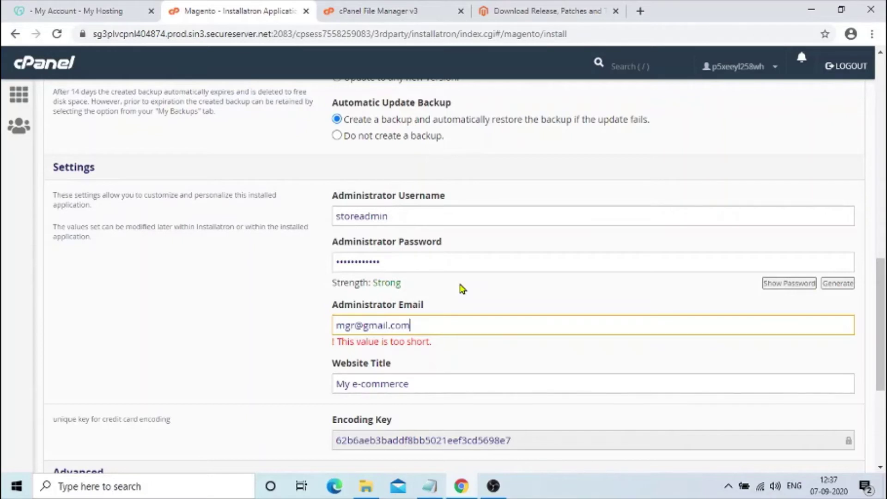
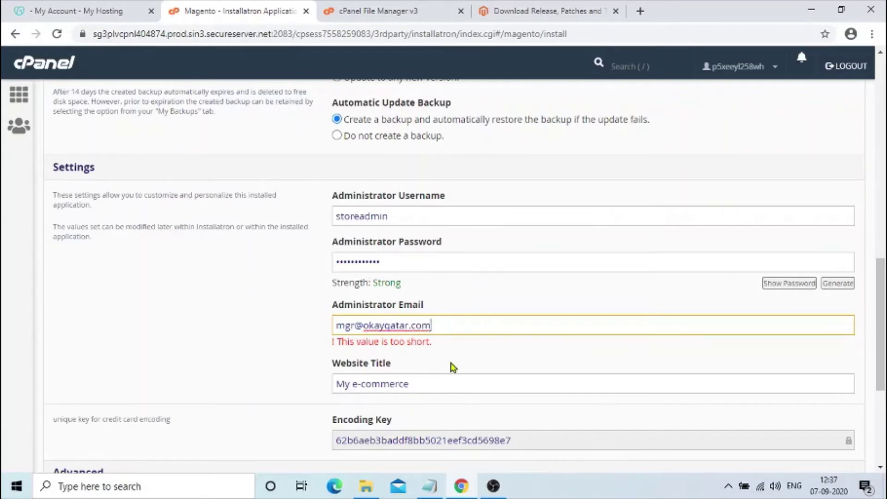
# - Replace 'My e-commerce' with 'Online Cosmetic Store in Kerala', fixing typos along the way
pyautogui.click(430, 374)
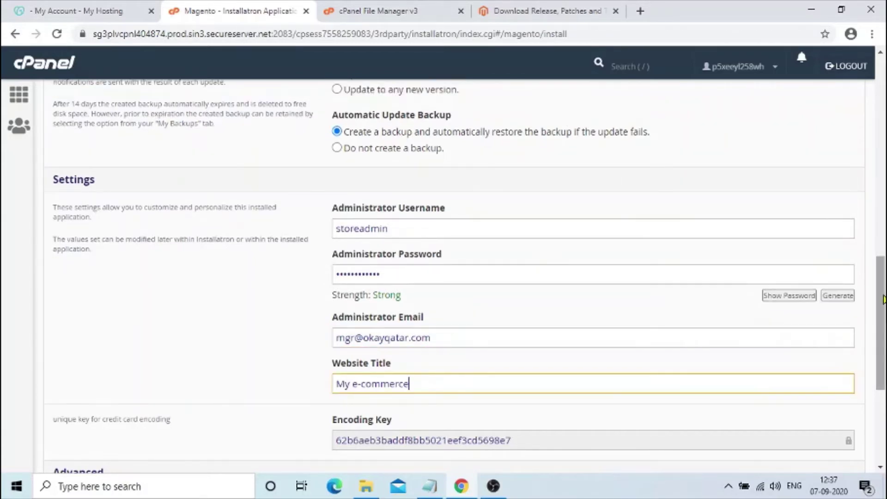
pyautogui.scroll(-2, 423, 305)
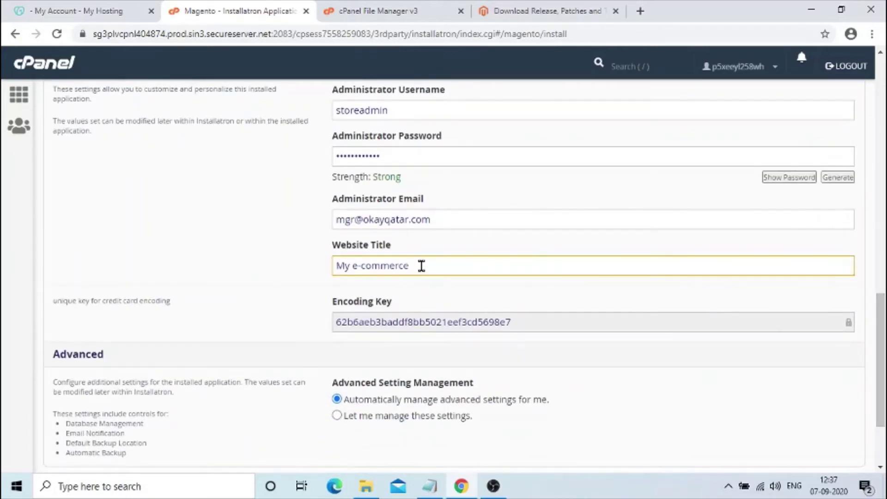
pyautogui.moveTo(420, 264); pyautogui.dragTo(301, 288)
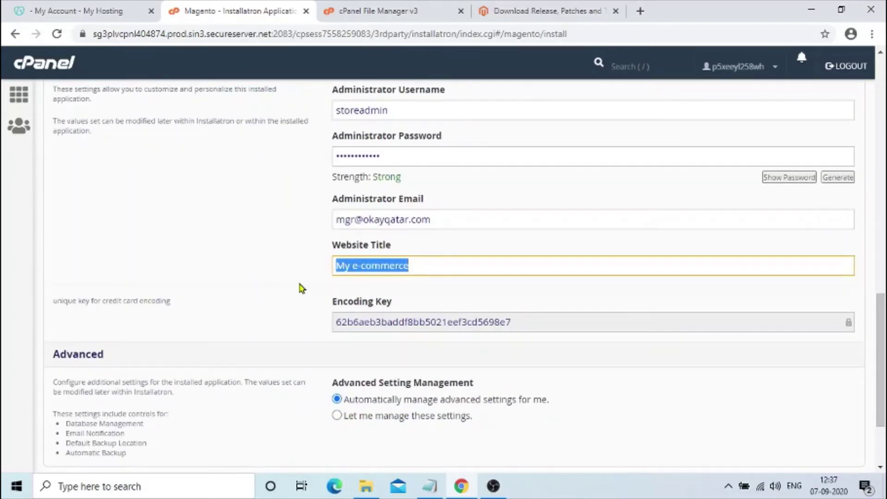
pyautogui.write('On')
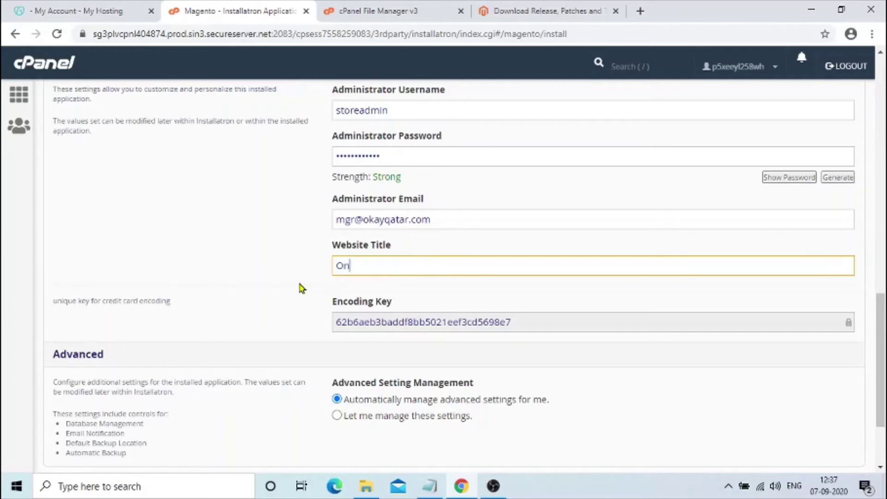
pyautogui.write('line Shopping')
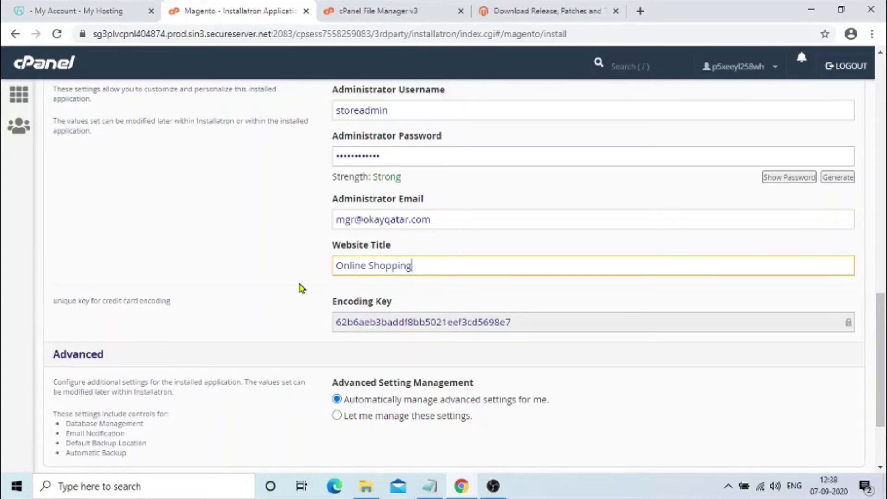
pyautogui.press('BackSpace')
pyautogui.press('BackSpace')
pyautogui.press('BackSpace')
pyautogui.press('BackSpace')
pyautogui.press('BackSpace')
pyautogui.press('BackSpace')
pyautogui.press('BackSpace')
pyautogui.press('BackSpace')
pyautogui.write('Costmen')
pyautogui.press('BackSpace')
pyautogui.press('BackSpace')
pyautogui.press('BackSpace')
pyautogui.press('BackSpace')
pyautogui.press('BackSpace')
pyautogui.press('BackSpace')
pyautogui.press('BackSpace')
pyautogui.write('cos')
pyautogui.press('BackSpace')
pyautogui.press('BackSpace')
pyautogui.write('Cosmetic')
pyautogui.write(' S')
pyautogui.write('troe')
pyautogui.press('BackSpace')
pyautogui.press('BackSpace')
pyautogui.press('BackSpace')
pyautogui.write('ore in ')
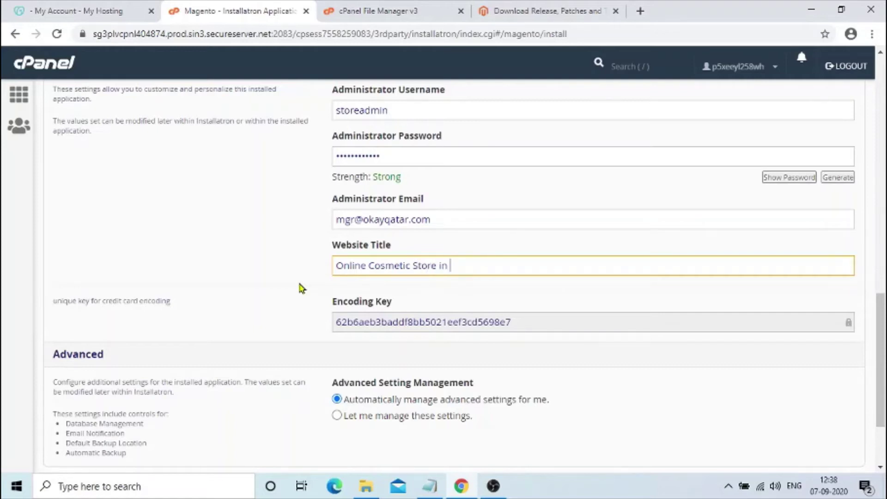
pyautogui.write('Kerala')
# - Try Dubai and New York as the title's place name, ending on Kerala, then highlight the Website Title label
pyautogui.press('BackSpace')
pyautogui.press('BackSpace')
pyautogui.press('BackSpace')
pyautogui.press('BackSpace')
pyautogui.press('BackSpace')
pyautogui.press('BackSpace')
pyautogui.write('Dubai')
pyautogui.press('BackSpace')
pyautogui.press('BackSpace')
pyautogui.press('BackSpace')
pyautogui.press('BackSpace')
pyautogui.press('BackSpace')
pyautogui.write('New y')
pyautogui.press('BackSpace')
pyautogui.write('York')
pyautogui.press('BackSpace')
pyautogui.press('BackSpace')
pyautogui.press('BackSpace')
pyautogui.press('BackSpace')
pyautogui.press('BackSpace')
pyautogui.press('BackSpace')
pyautogui.press('BackSpace')
pyautogui.press('BackSpace')
pyautogui.write('Kerala')
pyautogui.write('|')
pyautogui.press('BackSpace')
pyautogui.press('BackSpace')
pyautogui.click(340, 245)
pyautogui.doubleClick(340, 245)
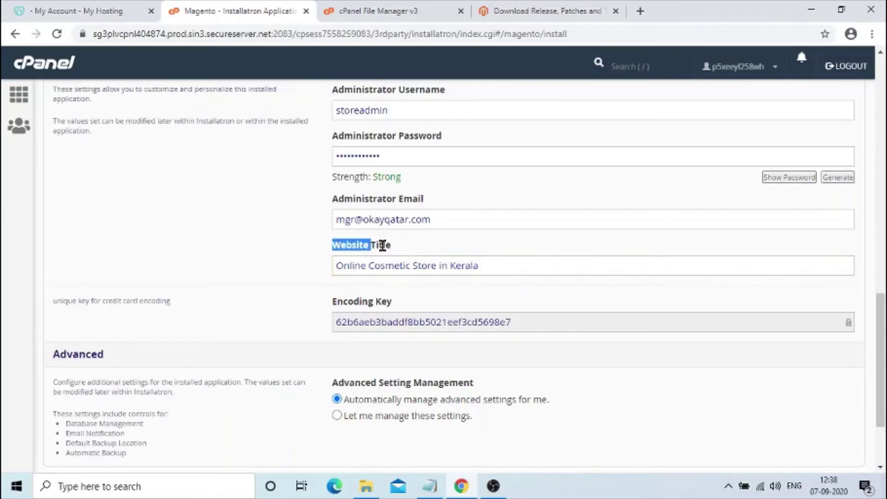
pyautogui.doubleClick(382, 245)
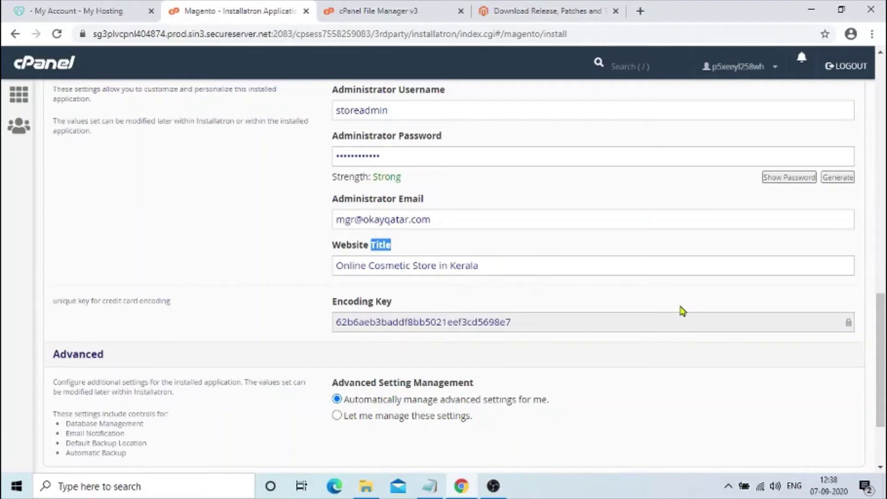
# - Switch advanced settings to manual management and choose to use an existing database
pyautogui.scroll(-2, 548, 398)
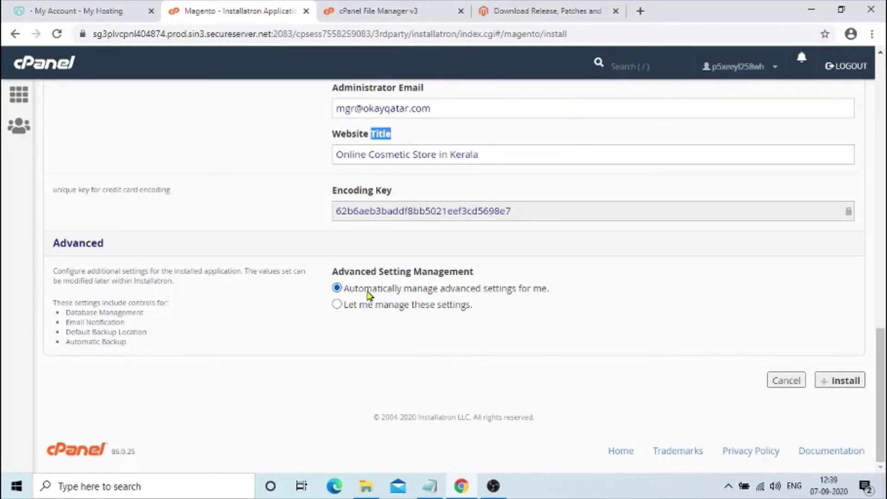
pyautogui.click(332, 307)
pyautogui.click(337, 304)
pyautogui.moveTo(881, 278); pyautogui.dragTo(881, 311)
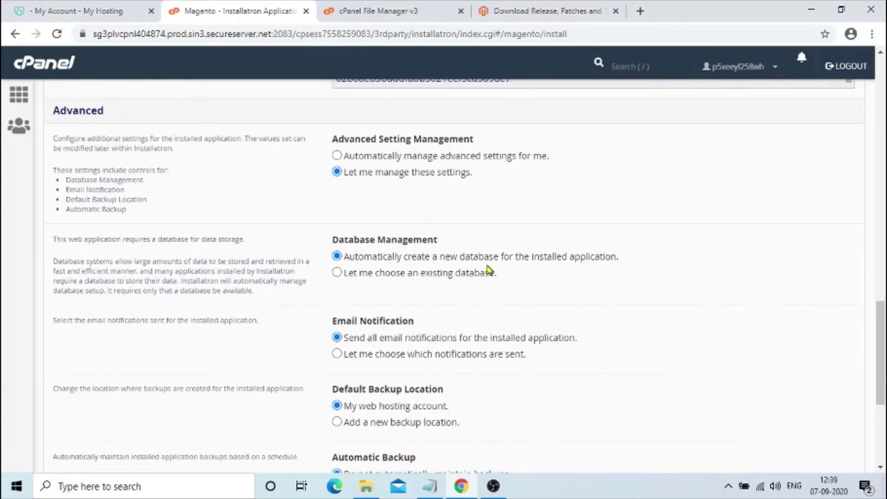
pyautogui.click(336, 272)
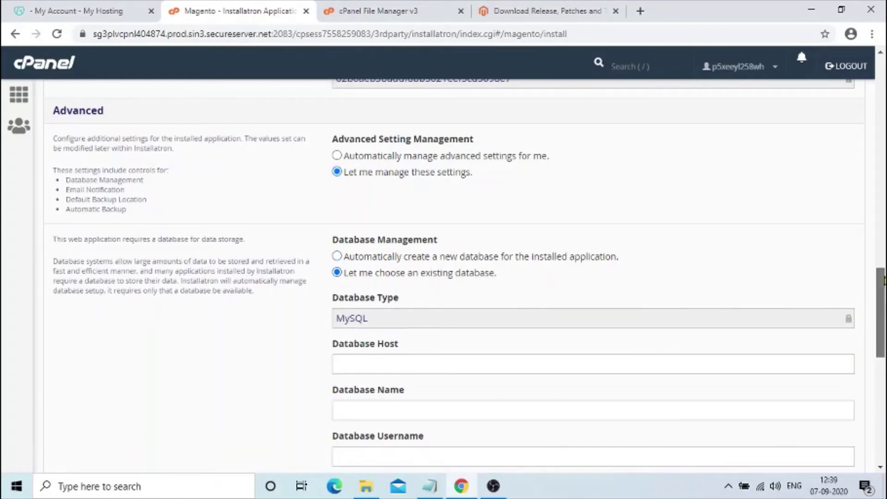
pyautogui.scroll(-3, 883, 280)
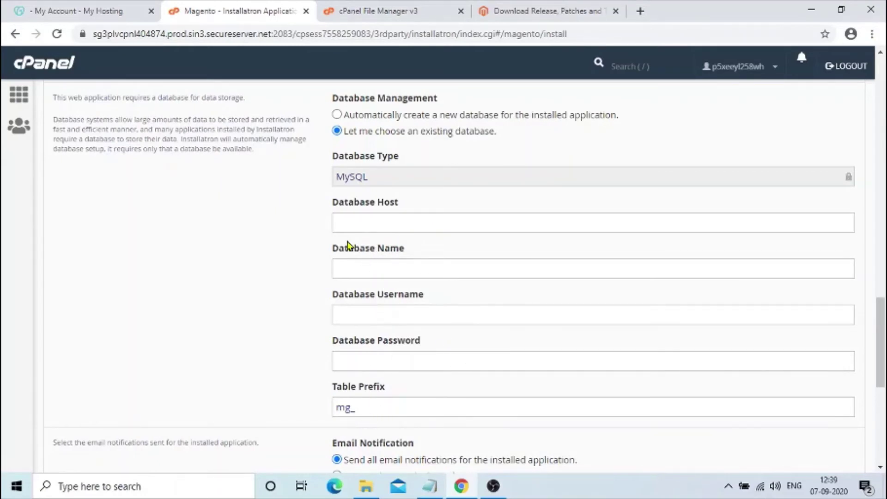
# - Leave the database host and name fields empty and keep email notifications sending all
pyautogui.click(363, 222)
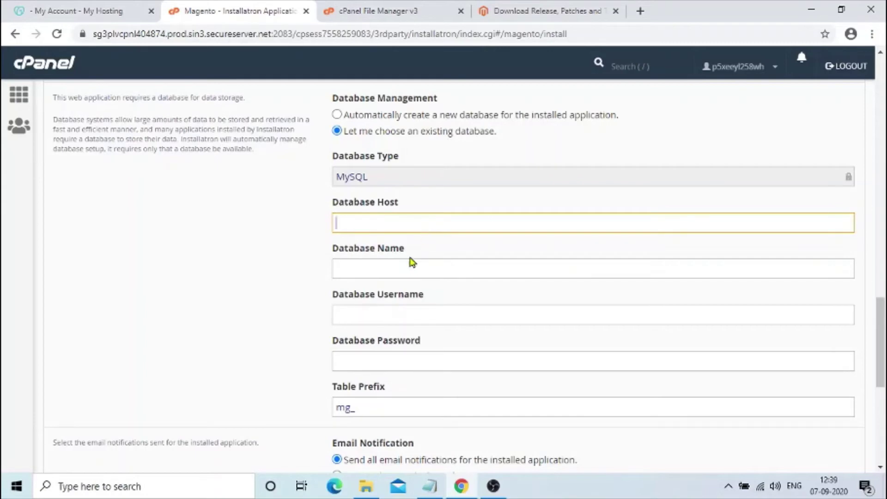
pyautogui.click(398, 265)
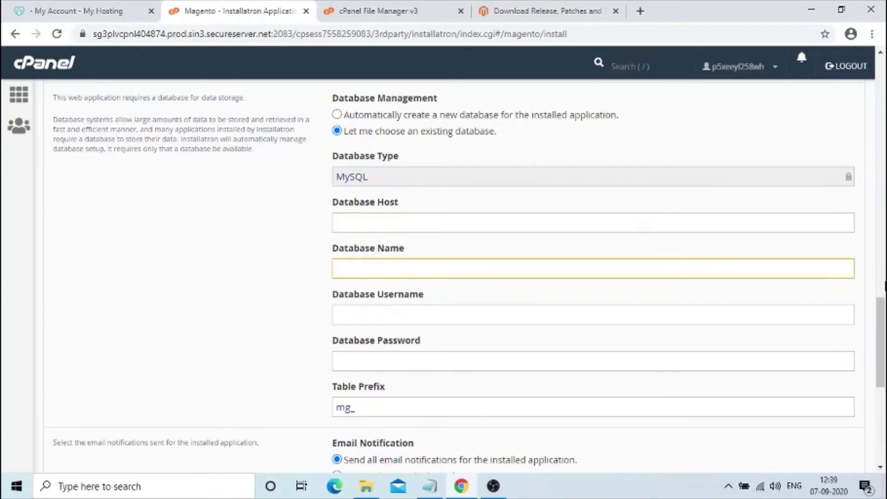
pyautogui.scroll(8, 458, 278)
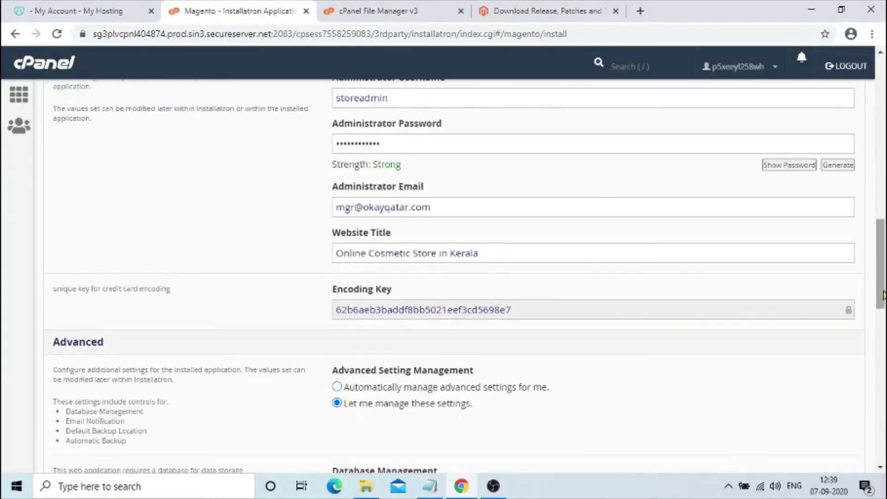
pyautogui.scroll(-6, 458, 277)
pyautogui.scroll(-9, 457, 278)
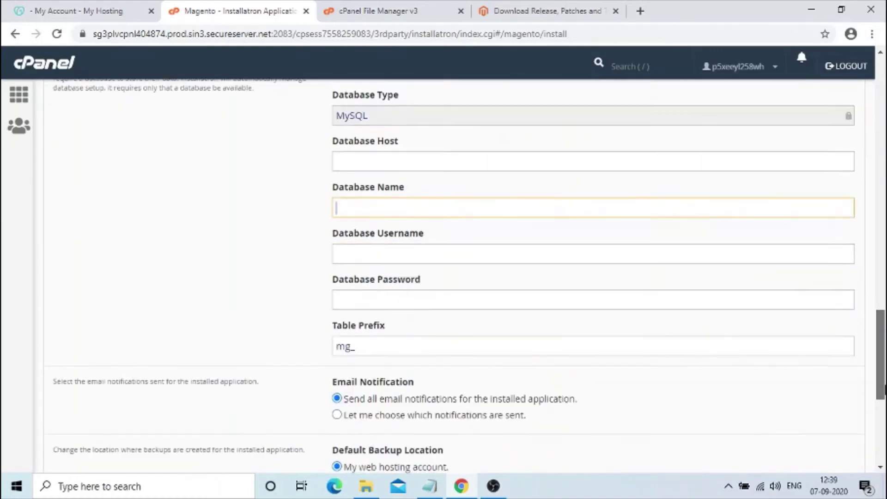
pyautogui.scroll(-1, 477, 286)
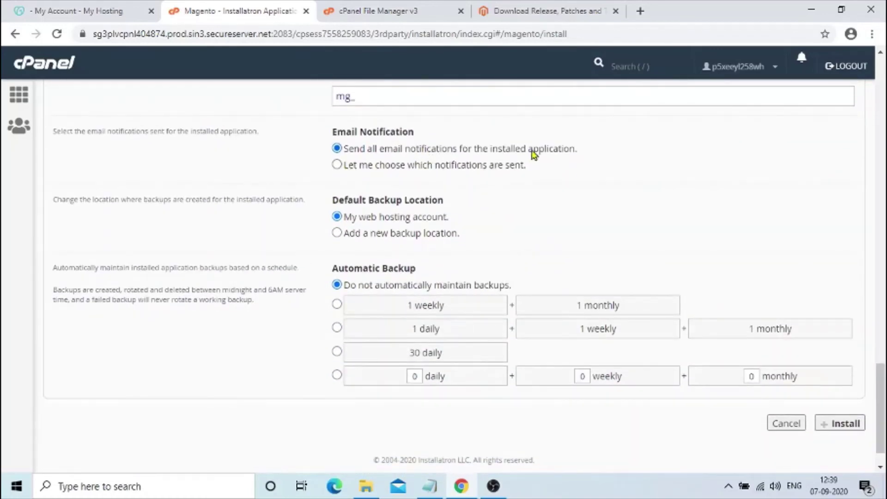
pyautogui.click(337, 165)
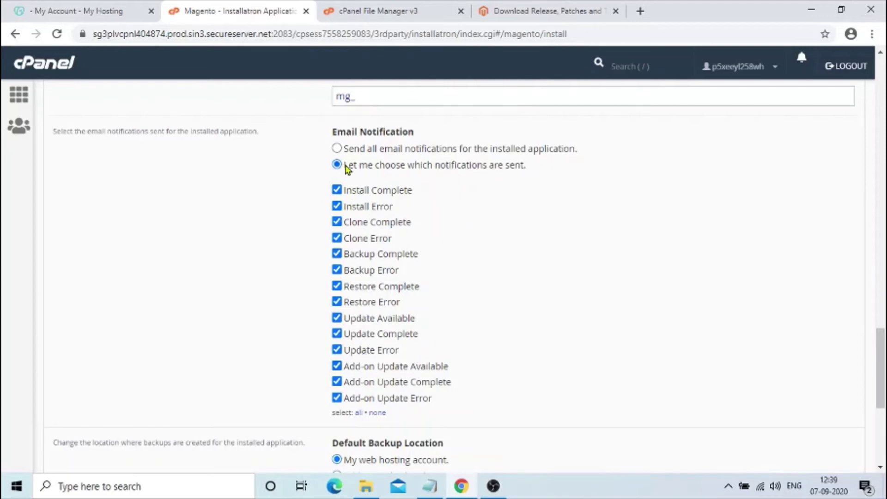
pyautogui.click(337, 149)
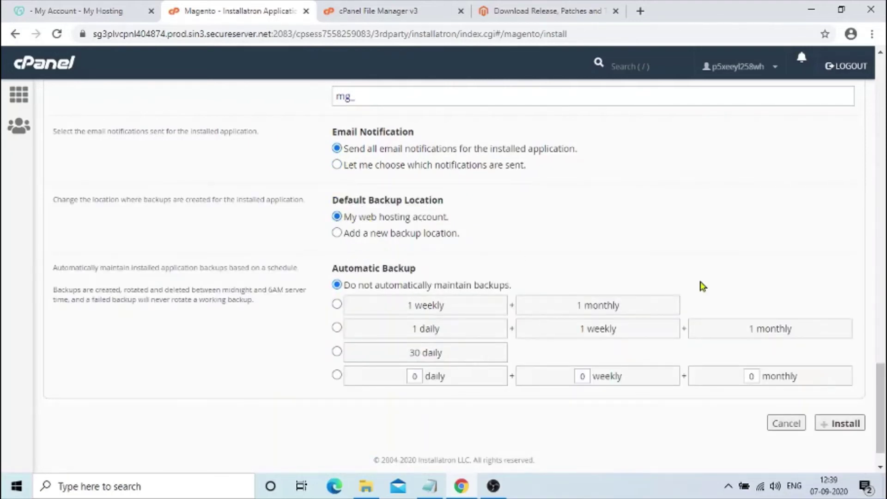
pyautogui.moveTo(875, 387); pyautogui.dragTo(880, 317)
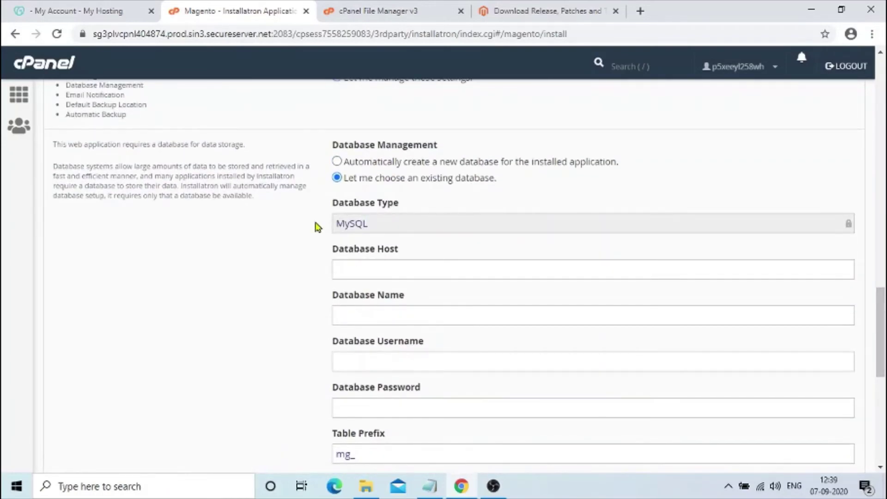
# - Choose an automatically created new database and automatic advanced settings, highlighting that option
pyautogui.click(337, 162)
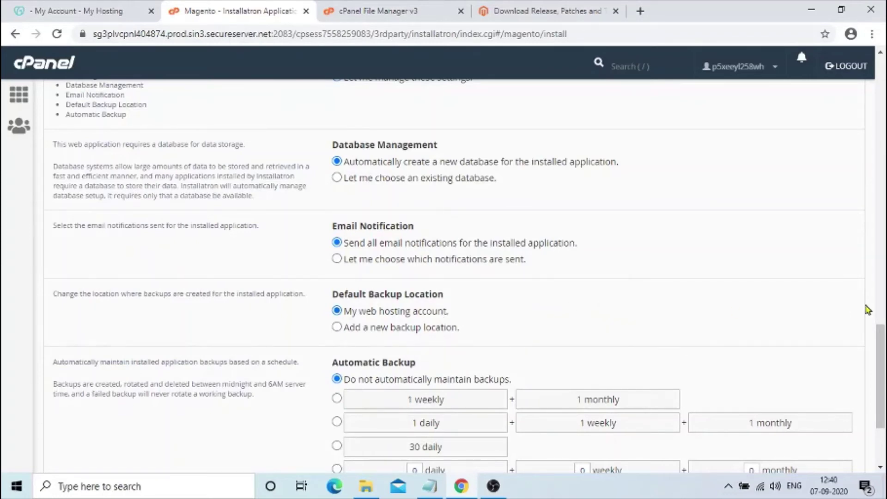
pyautogui.moveTo(882, 351); pyautogui.dragTo(883, 289)
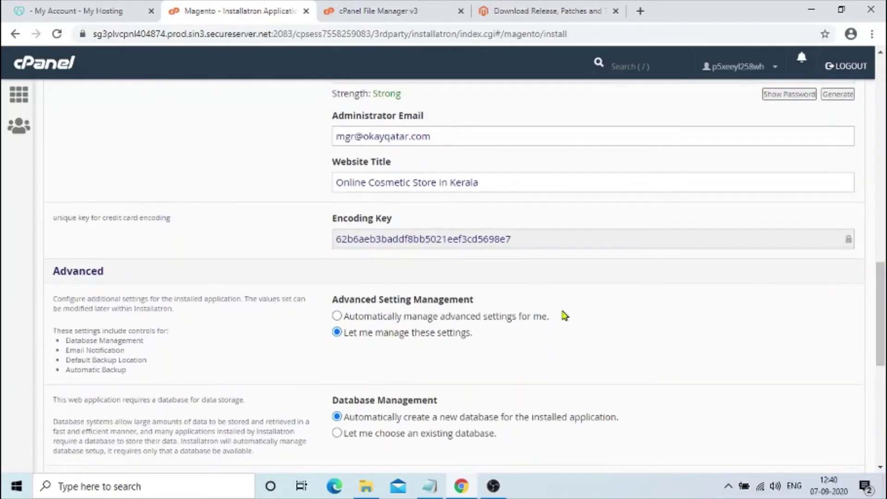
pyautogui.click(338, 317)
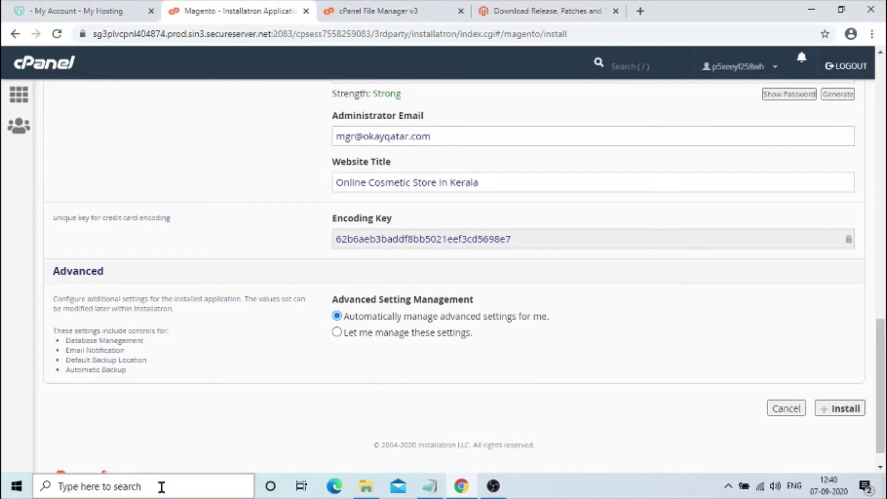
pyautogui.moveTo(335, 299); pyautogui.dragTo(475, 301)
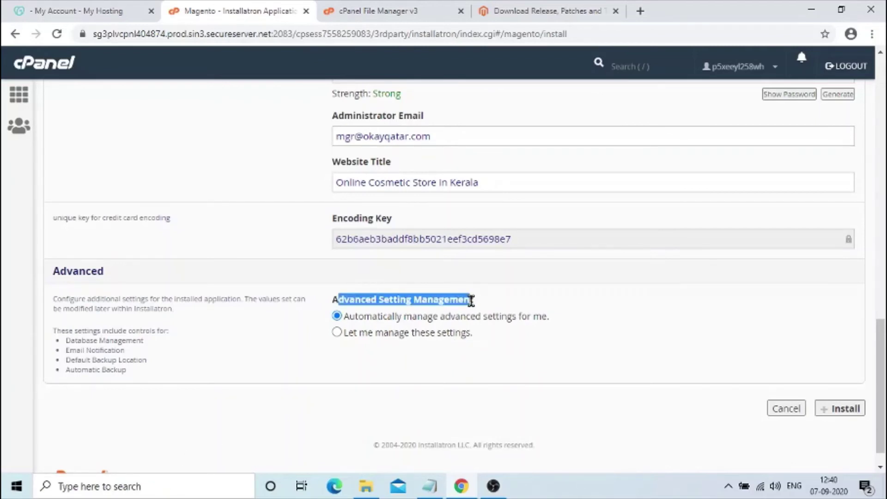
pyautogui.click(333, 298)
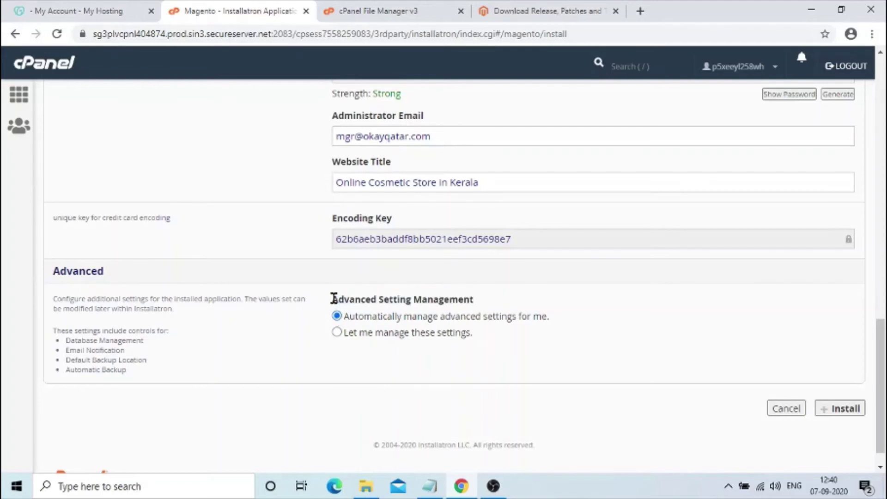
pyautogui.moveTo(334, 298); pyautogui.dragTo(514, 306)
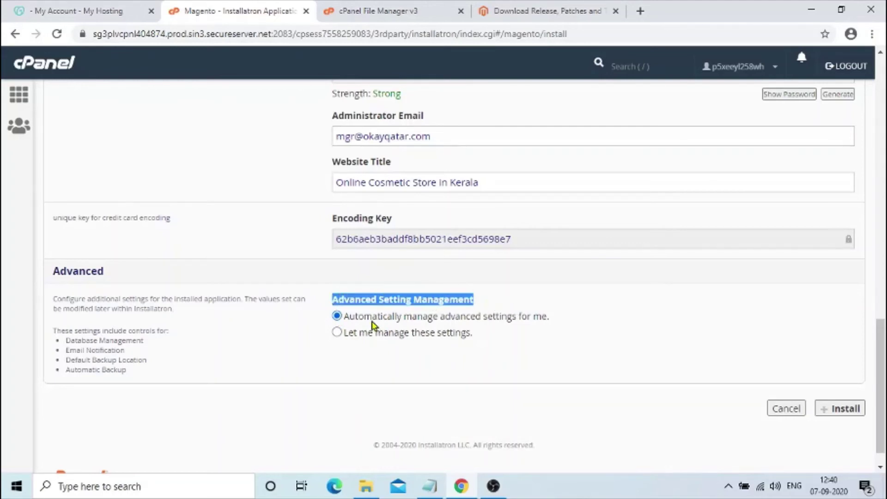
pyautogui.click(348, 316)
pyautogui.moveTo(346, 316); pyautogui.dragTo(551, 324)
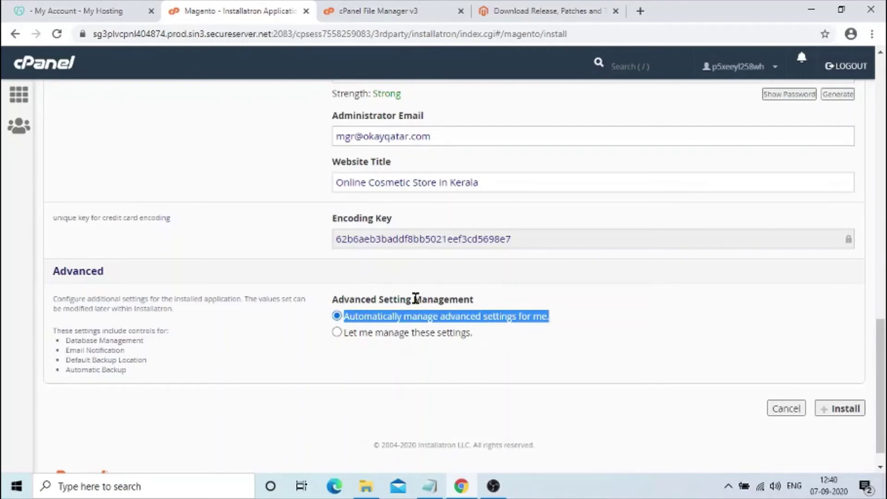
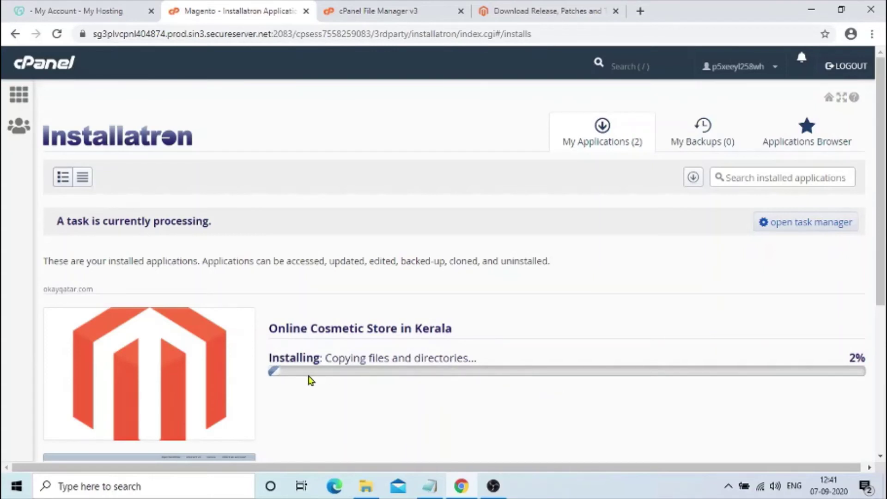
# - Leave the Magento install running at 2% and switch to File Manager's public_html listing
pyautogui.moveTo(270, 357); pyautogui.dragTo(312, 375)
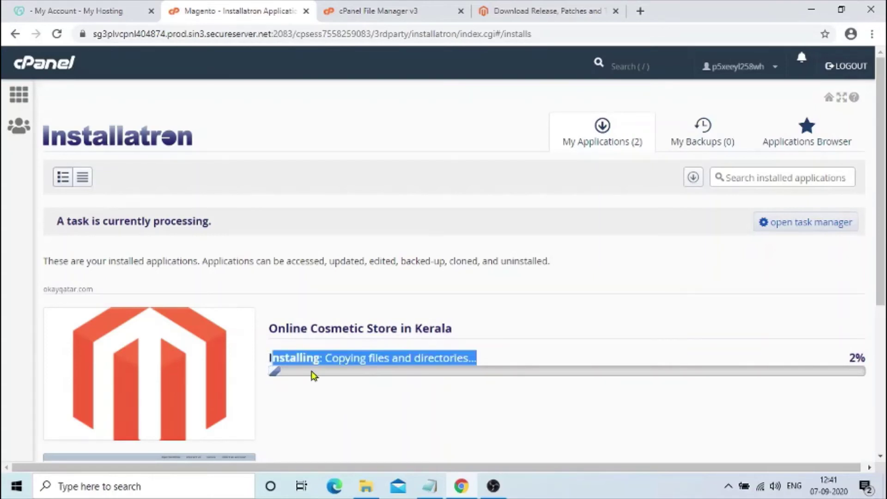
pyautogui.click(472, 393)
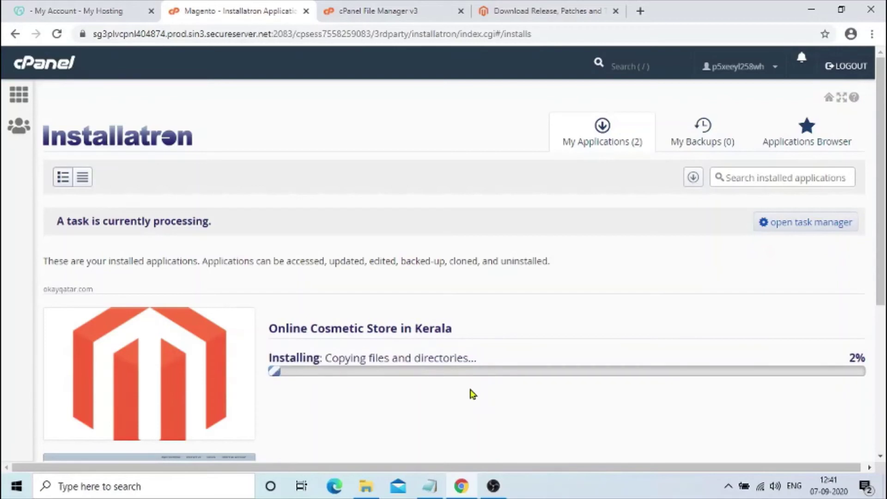
pyautogui.click(389, 10)
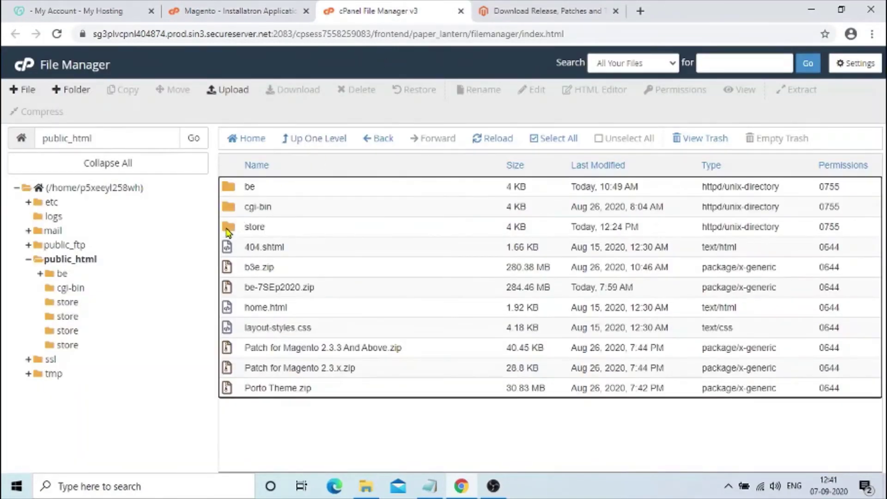
# - Browse the new Magento files in public_html/store, then return to the Installatron progress tab
pyautogui.doubleClick(228, 231)
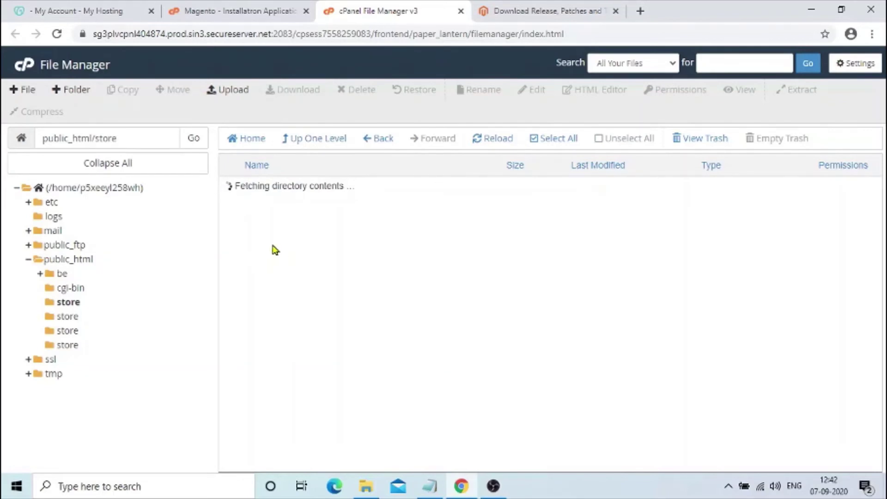
pyautogui.click(318, 142)
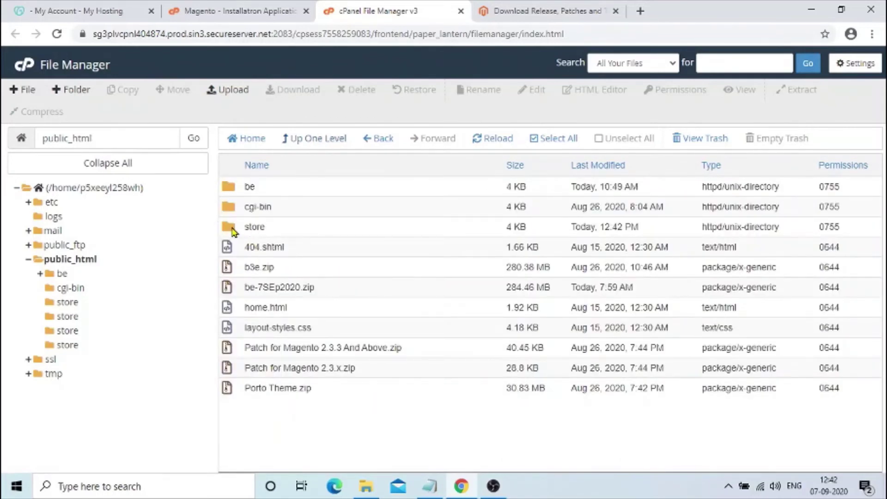
pyautogui.doubleClick(234, 233)
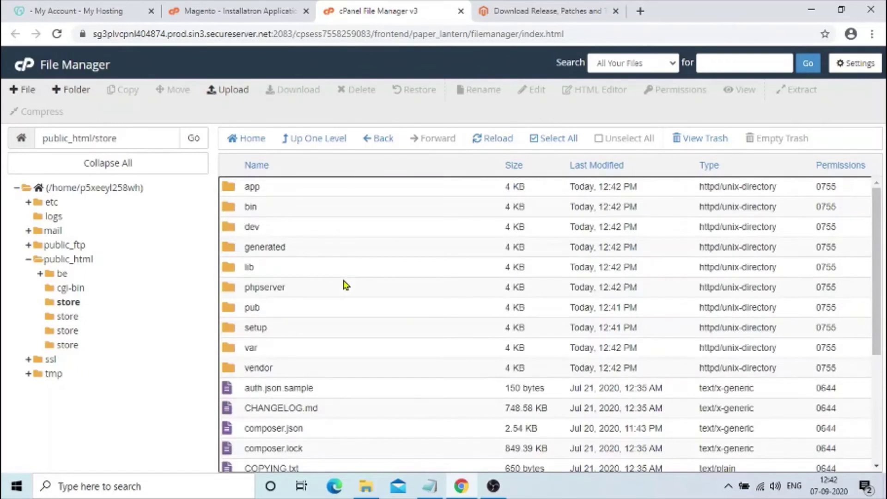
pyautogui.click(253, 11)
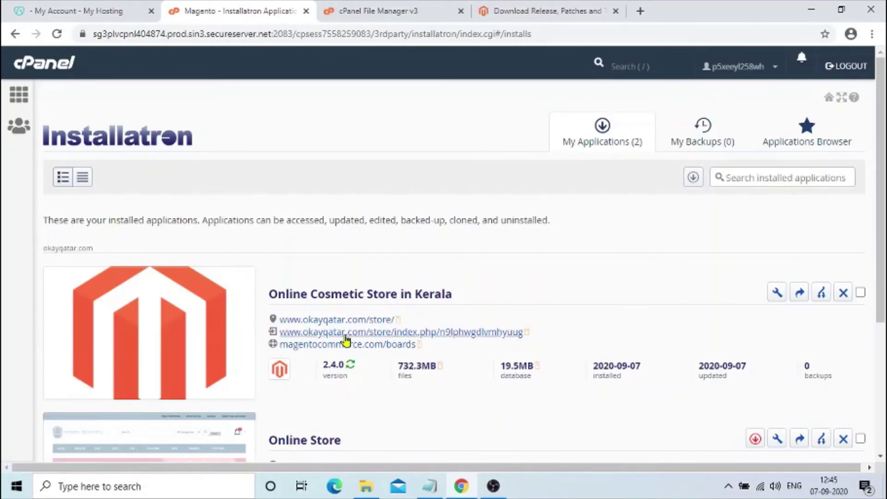
pyautogui.click(56, 34)
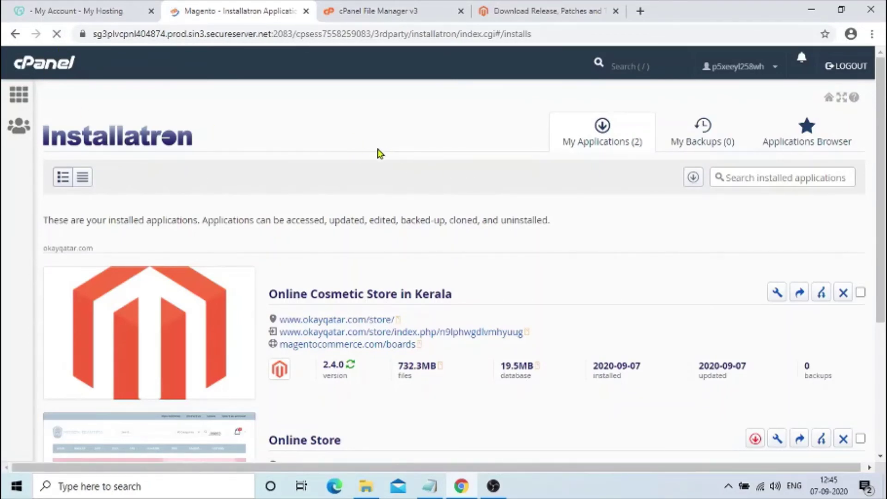
pyautogui.scroll(-4, 454, 280)
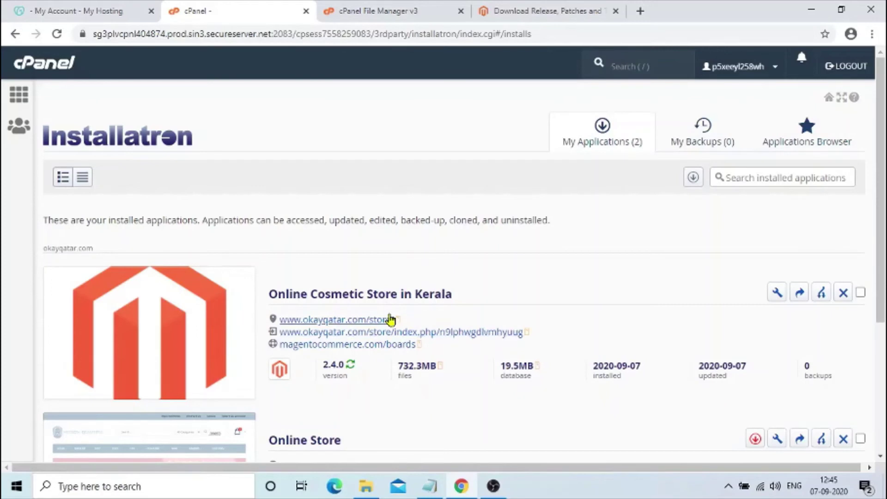
pyautogui.click(345, 321)
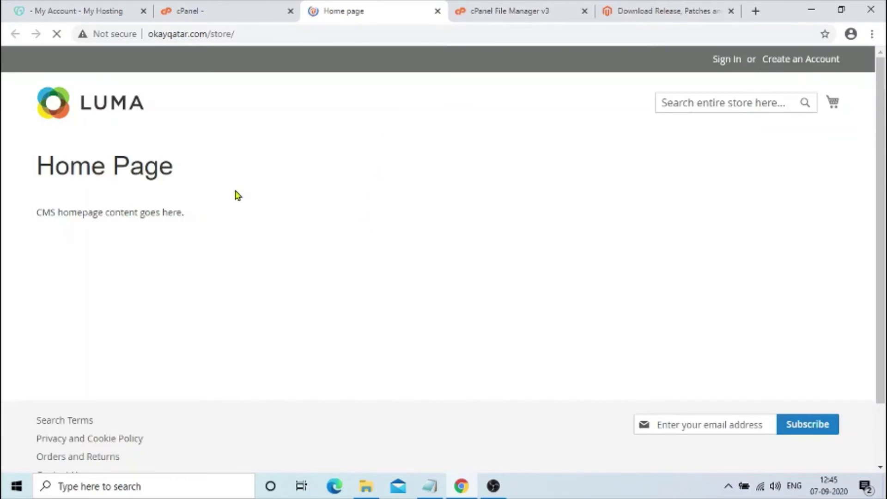
# - Check the store/ part of the storefront URL, then go back to the Installatron tab
pyautogui.click(229, 37)
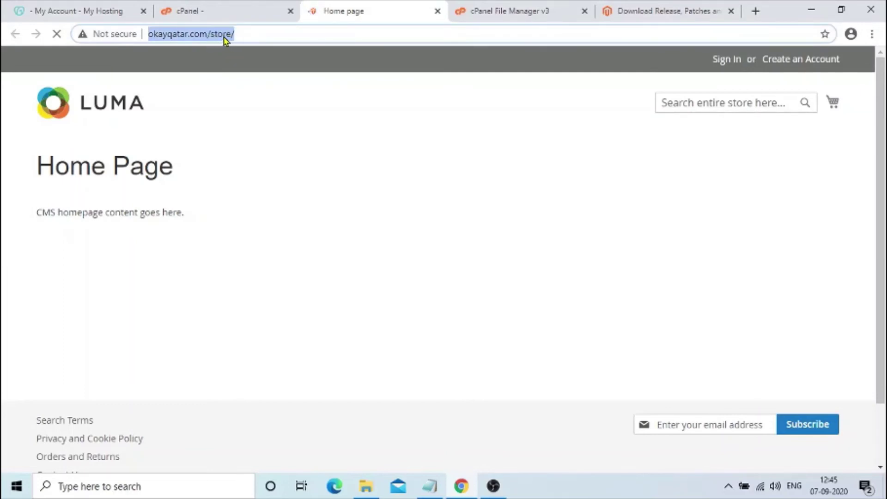
pyautogui.click(223, 37)
pyautogui.moveTo(232, 36); pyautogui.dragTo(310, 42)
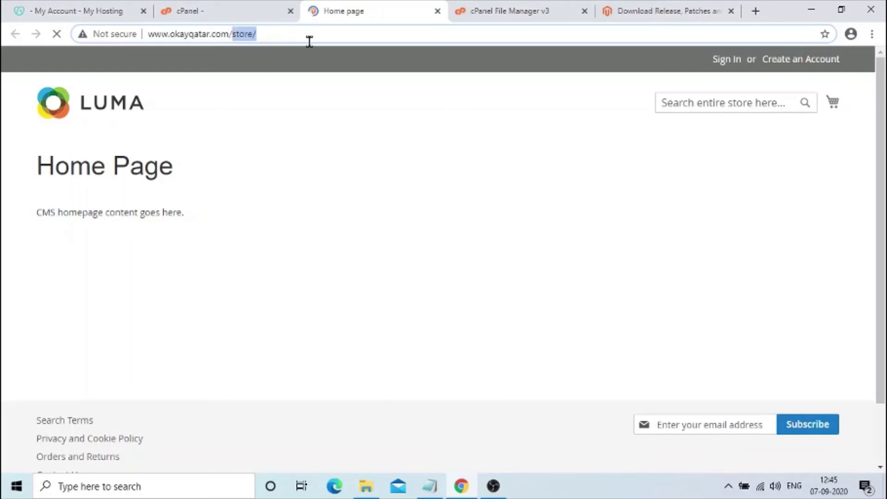
pyautogui.click(279, 36)
pyautogui.scroll(-2, 81, 418)
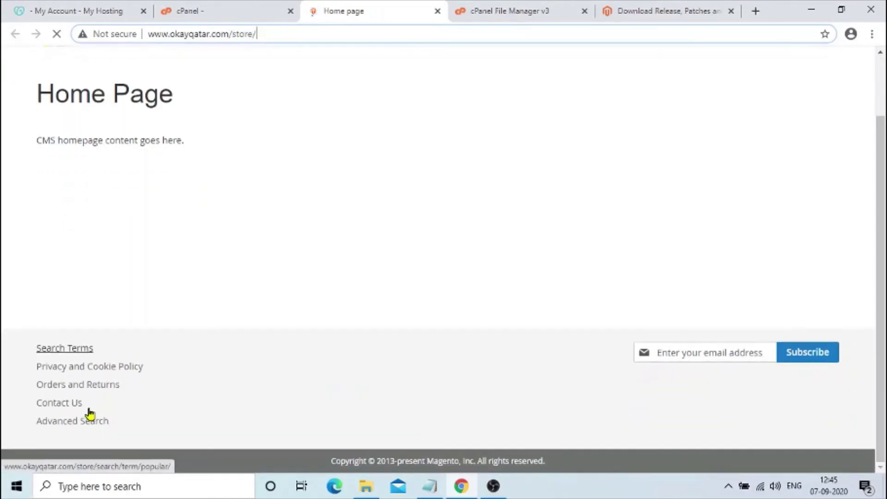
pyautogui.click(229, 6)
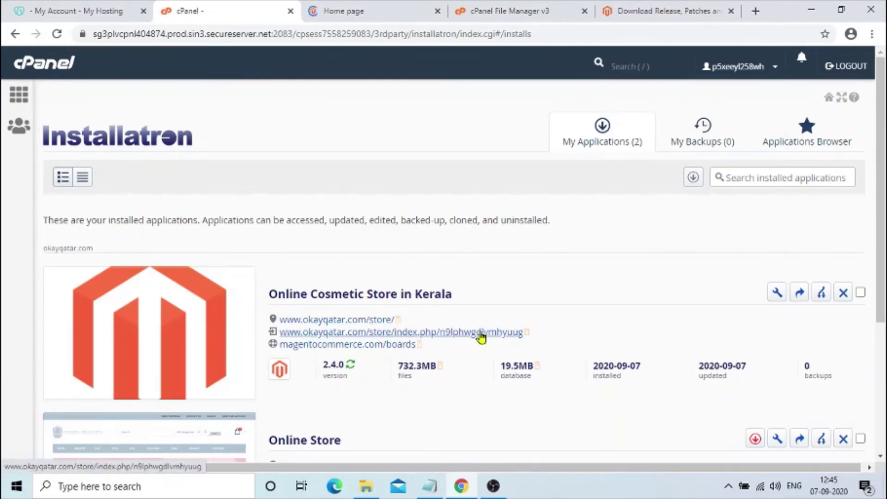
# - Open the Magento admin login page and enter the admin username and password
pyautogui.click(468, 334)
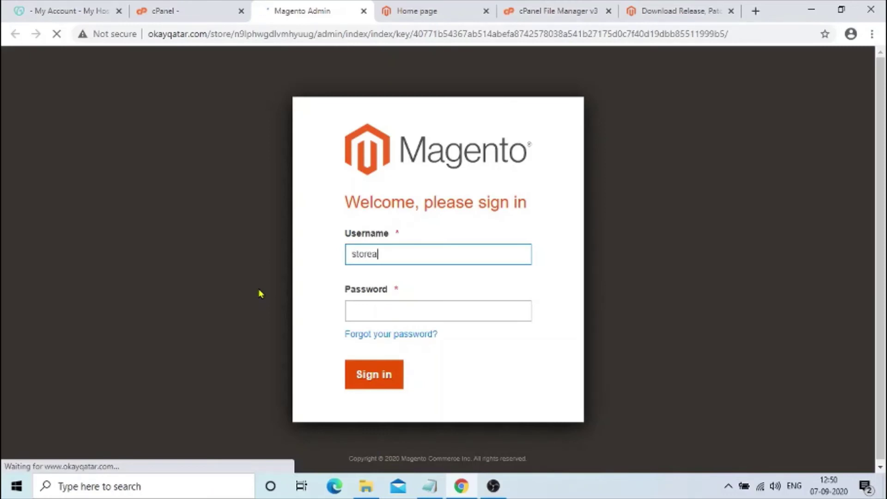
pyautogui.write('dmin')
pyautogui.press('Tab')
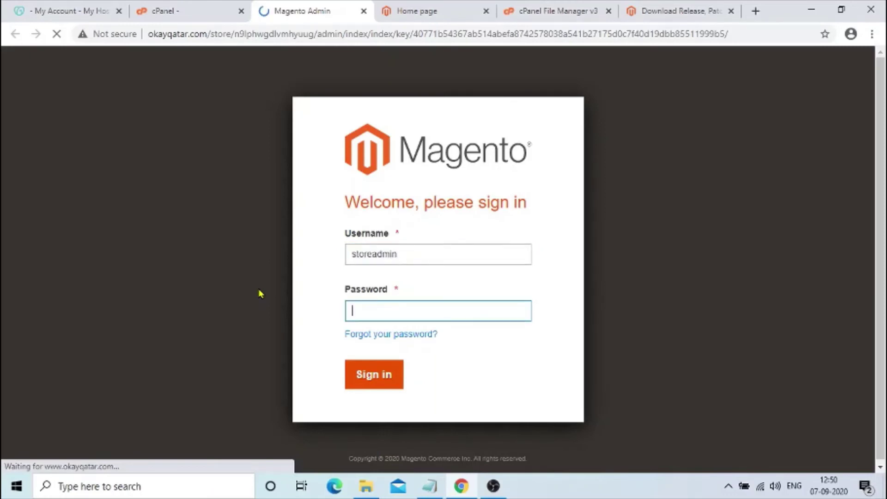
pyautogui.write('*')
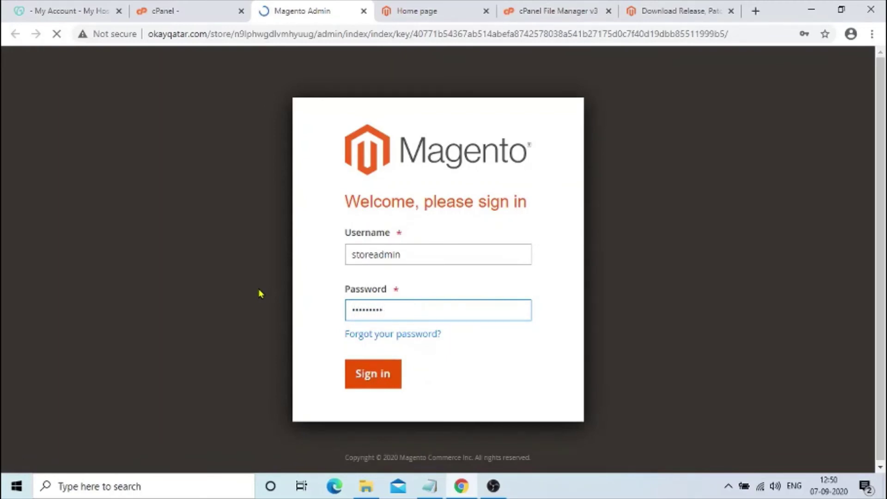
pyautogui.write('***')
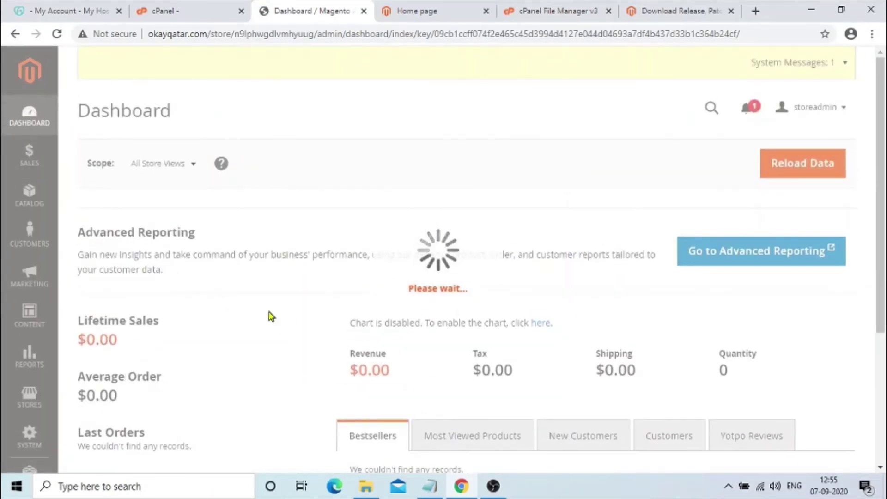
# - Look over the admin Dashboard and open the System sidebar menu
pyautogui.scroll(-5, 349, 330)
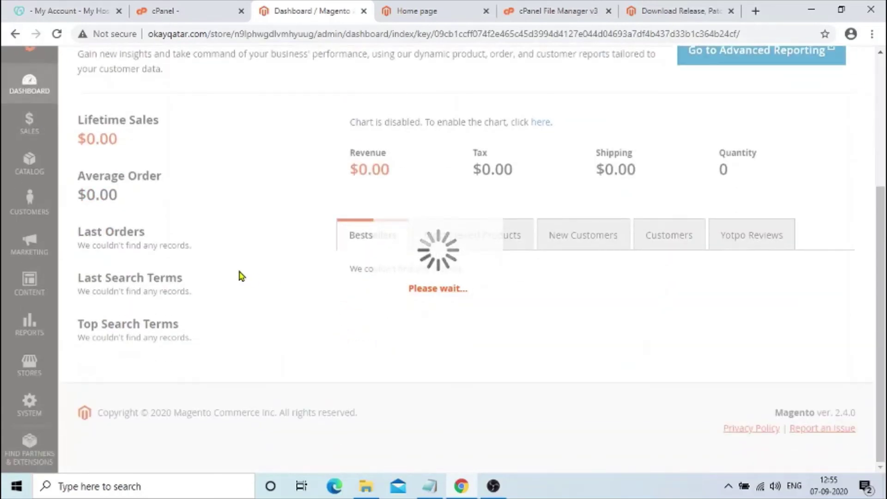
pyautogui.scroll(5, 279, 287)
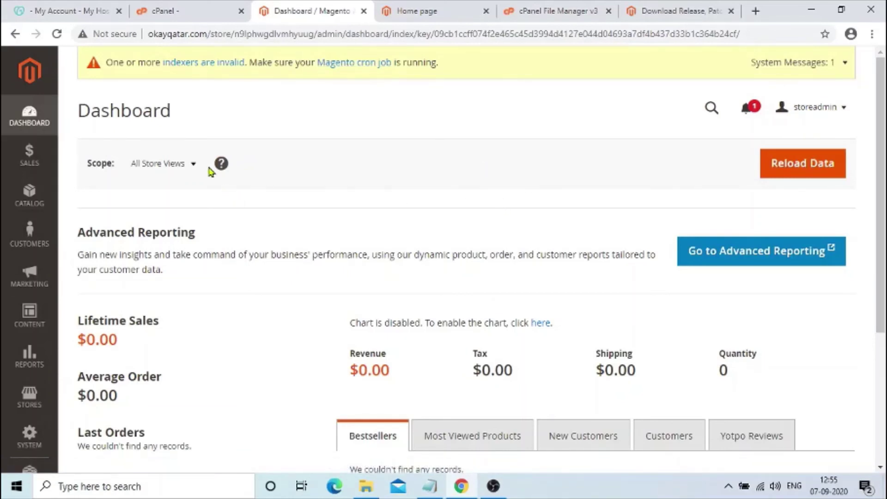
pyautogui.scroll(-4, 210, 172)
pyautogui.click(30, 409)
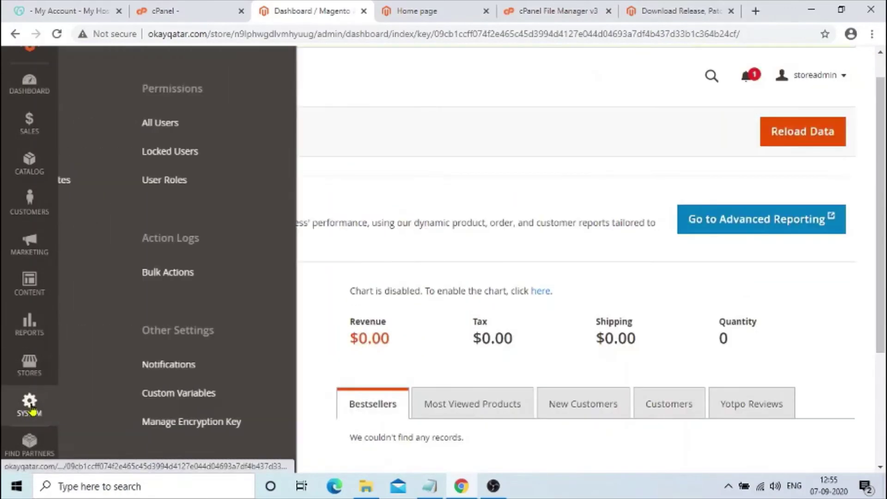
pyautogui.scroll(-2, 217, 339)
pyautogui.scroll(3, 259, 327)
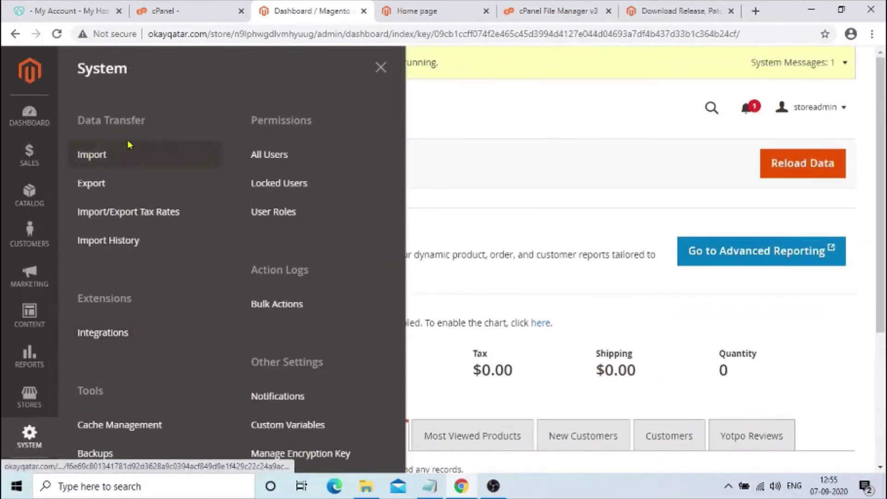
pyautogui.scroll(-2, 160, 212)
# - In Cache Management, select all cache types and submit the Refresh action
pyautogui.click(131, 339)
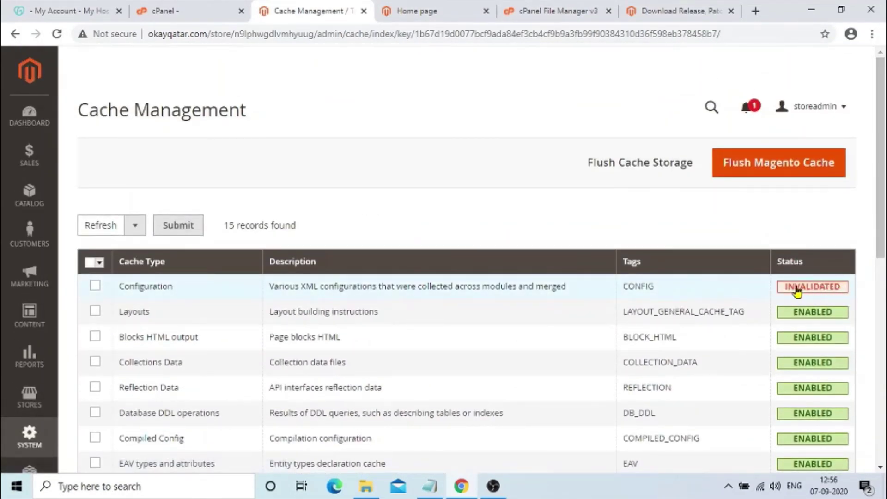
pyautogui.scroll(-5, 565, 277)
pyautogui.scroll(4, 568, 282)
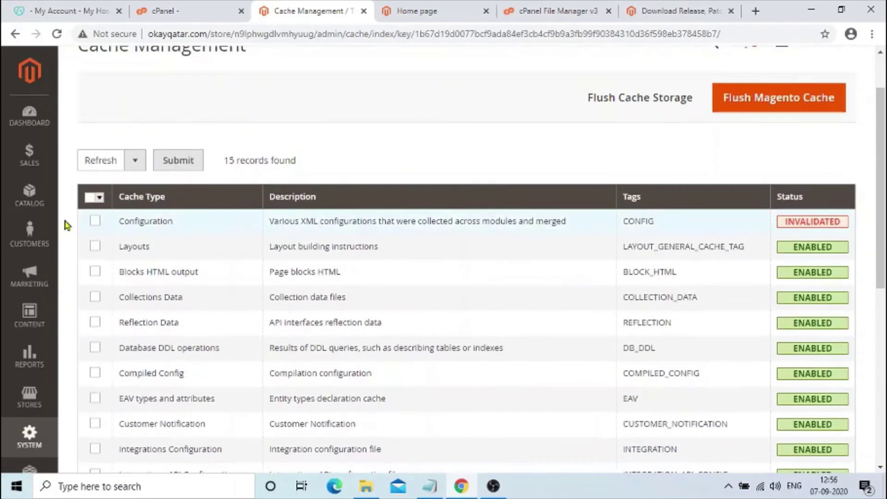
pyautogui.click(97, 197)
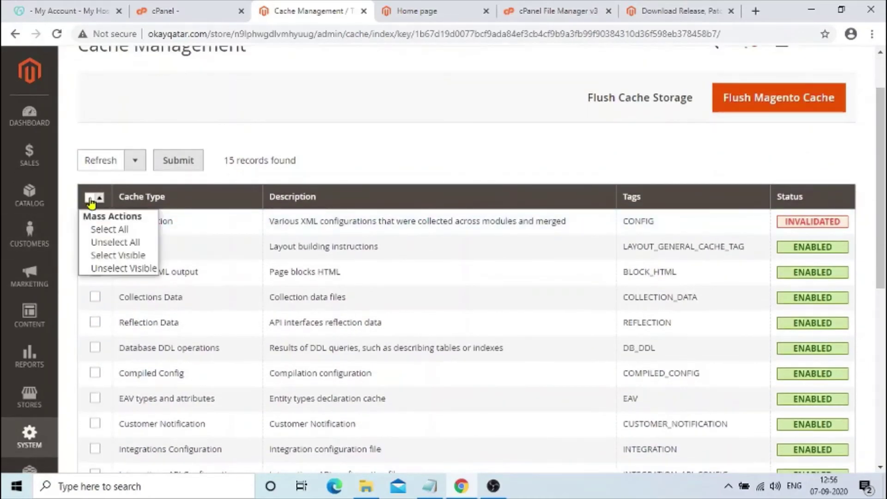
pyautogui.click(106, 228)
pyautogui.click(184, 159)
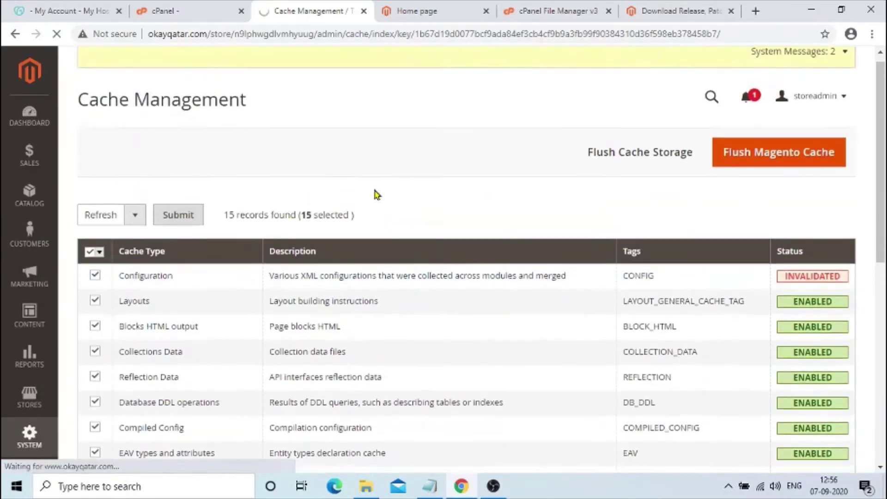
# - Review the cache list to confirm all 15 types, including Configuration, are Enabled
pyautogui.scroll(-4, 322, 240)
pyautogui.scroll(3, 322, 239)
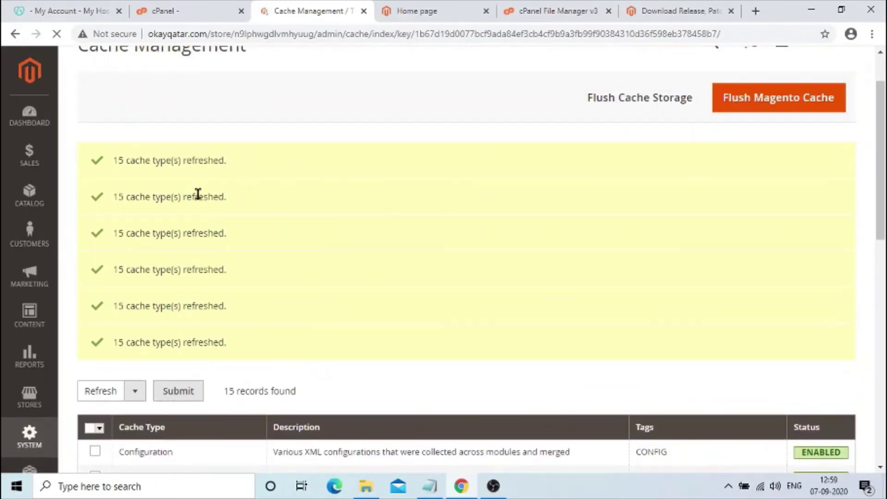
pyautogui.scroll(-11, 244, 215)
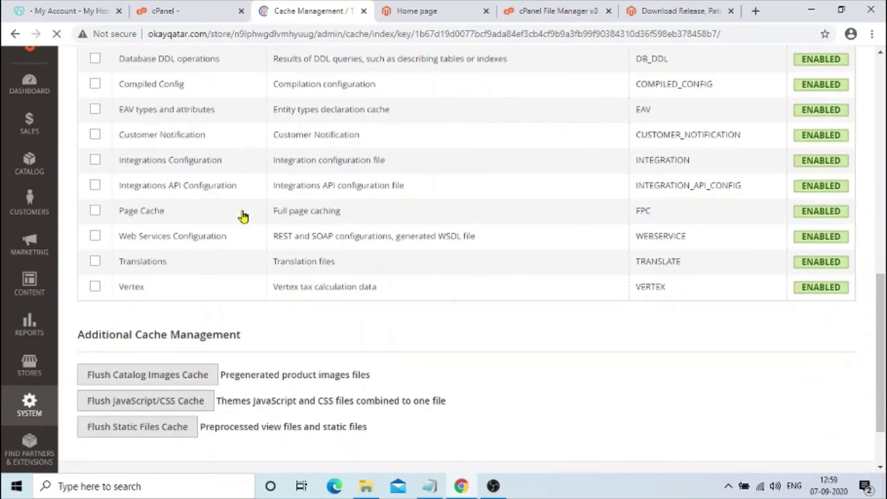
pyautogui.scroll(3, 389, 250)
pyautogui.scroll(6, 794, 237)
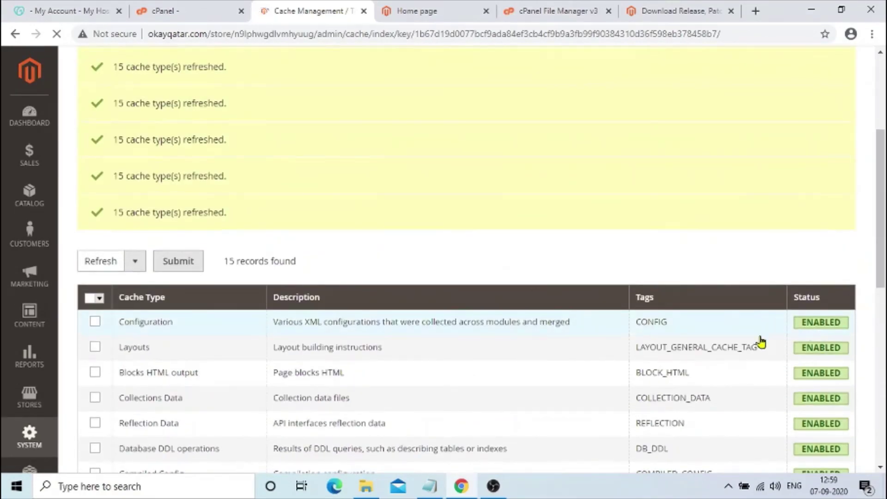
pyautogui.scroll(-4, 760, 342)
pyautogui.scroll(-5, 760, 342)
pyautogui.scroll(-1, 760, 342)
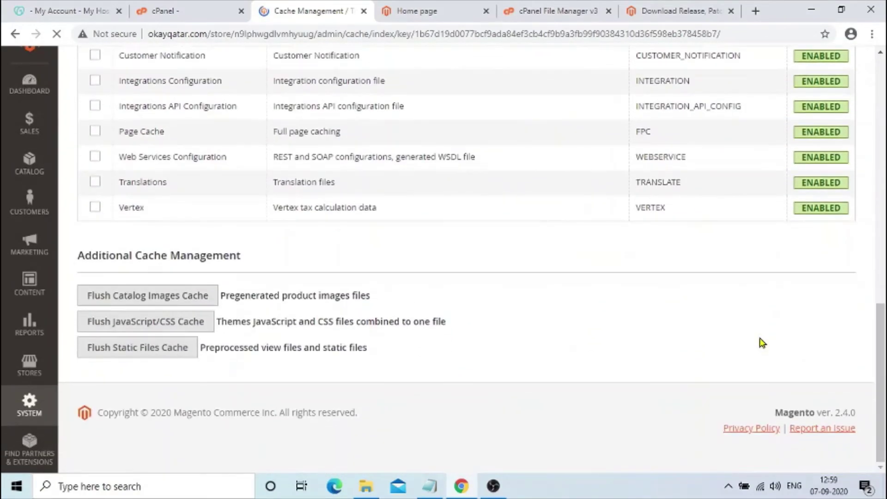
pyautogui.scroll(8, 761, 342)
pyautogui.scroll(5, 760, 342)
# - Browse the Stores, Sales, Catalog, Customers and Content admin menus
pyautogui.click(27, 366)
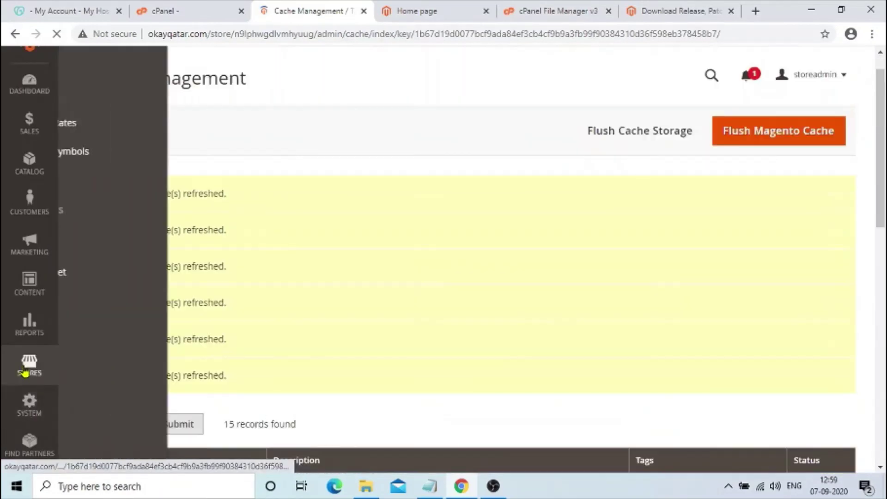
pyautogui.scroll(1, 25, 369)
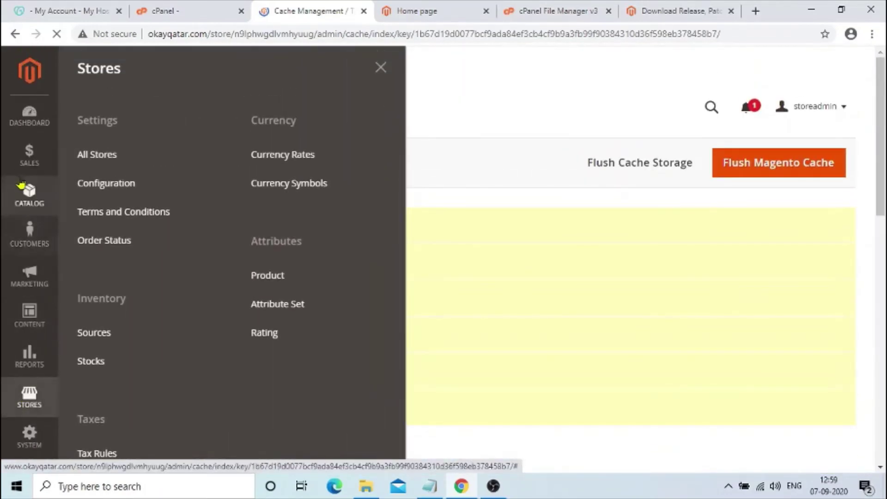
pyautogui.click(22, 124)
pyautogui.click(28, 155)
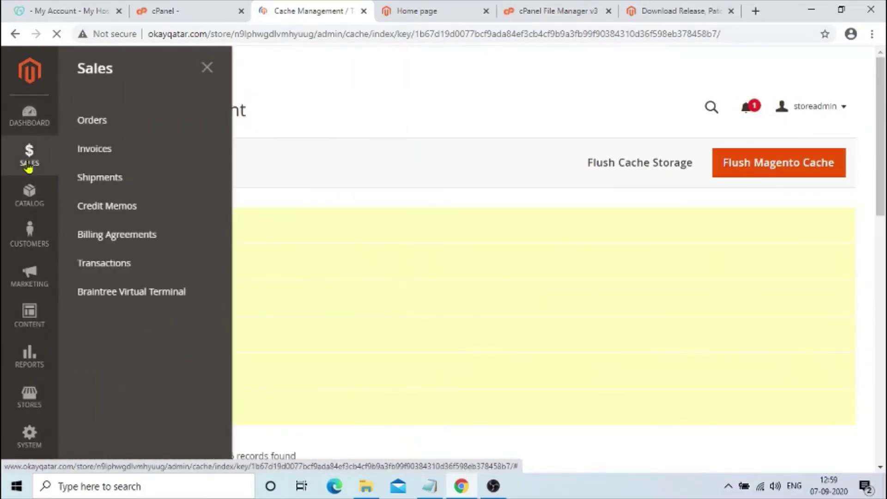
pyautogui.click(29, 194)
pyautogui.click(29, 231)
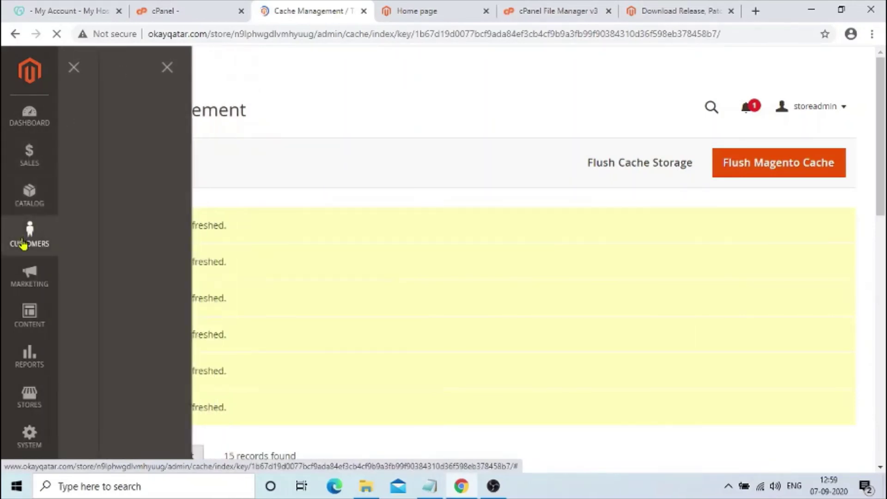
pyautogui.scroll(-4, 22, 250)
pyautogui.click(23, 238)
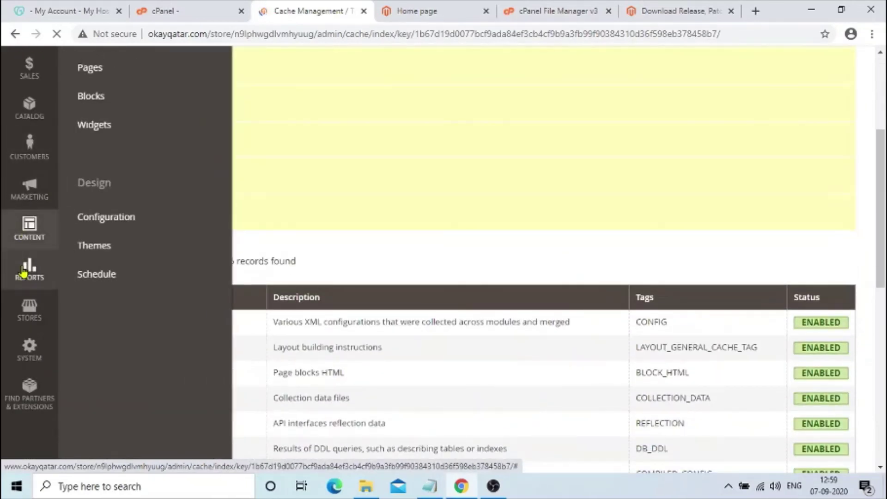
# - Revisit the Catalog, System, Stores and Reports admin menus
pyautogui.scroll(2, 24, 272)
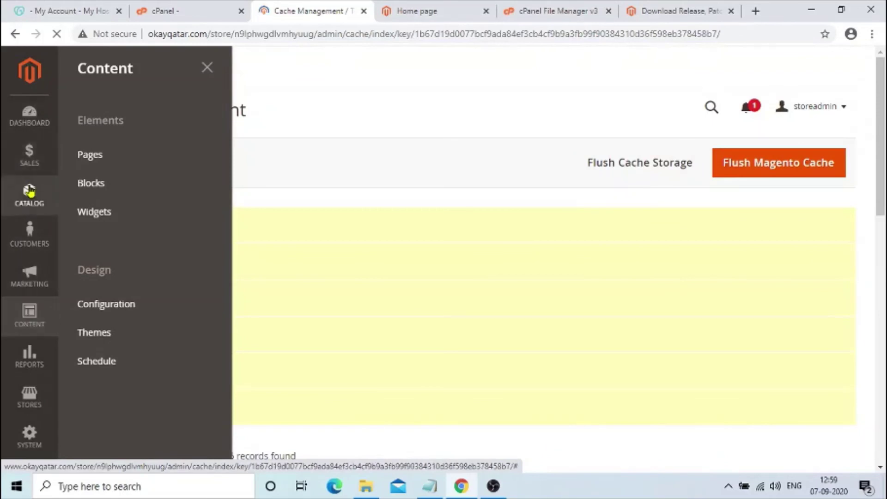
pyautogui.click(29, 191)
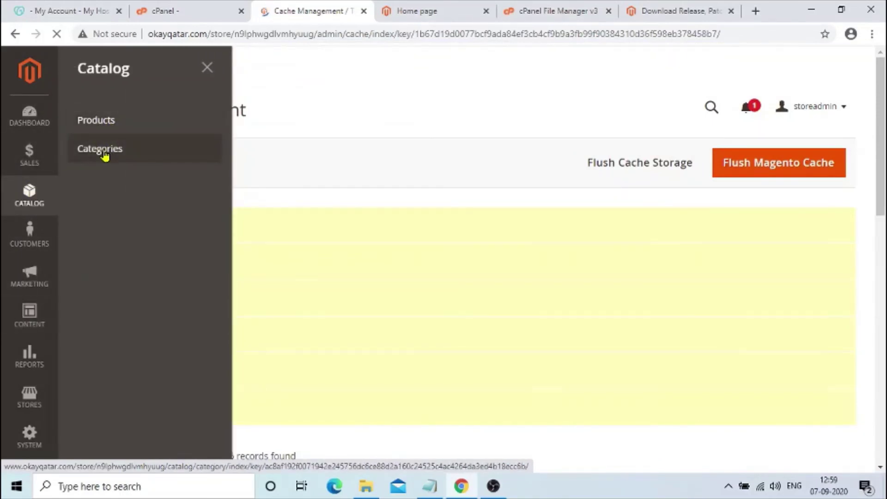
pyautogui.scroll(-8, 28, 259)
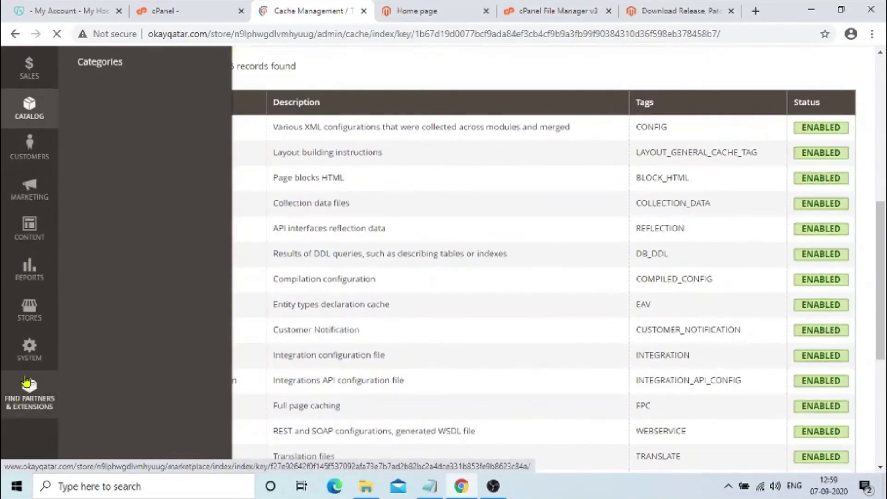
pyautogui.click(29, 347)
pyautogui.click(30, 306)
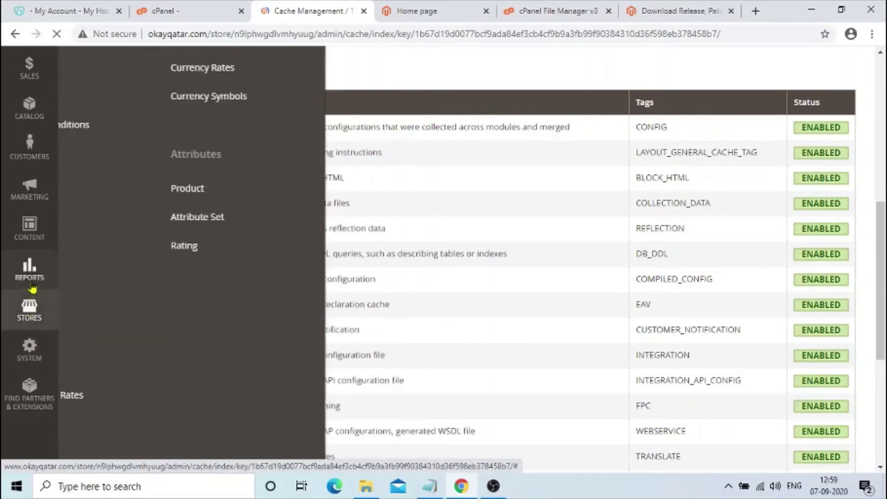
pyautogui.click(31, 279)
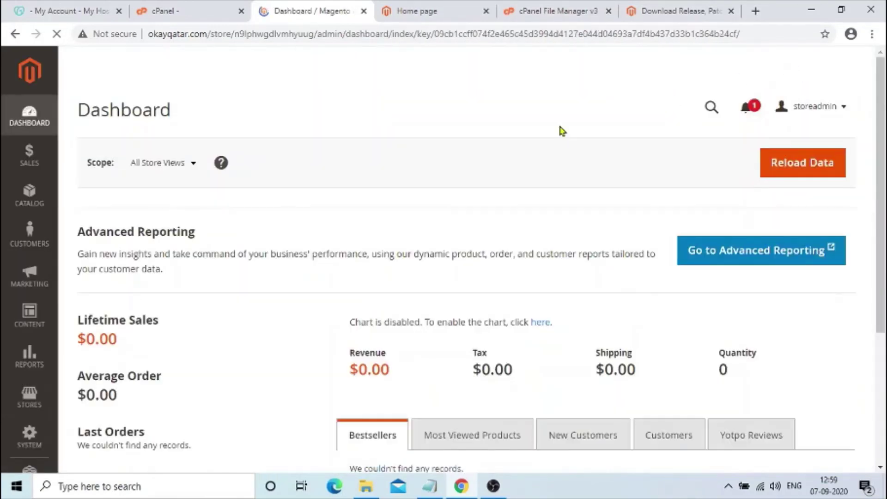
# - Highlight the Dashboard warning that one or more indexers are invalid
pyautogui.scroll(-5, 258, 326)
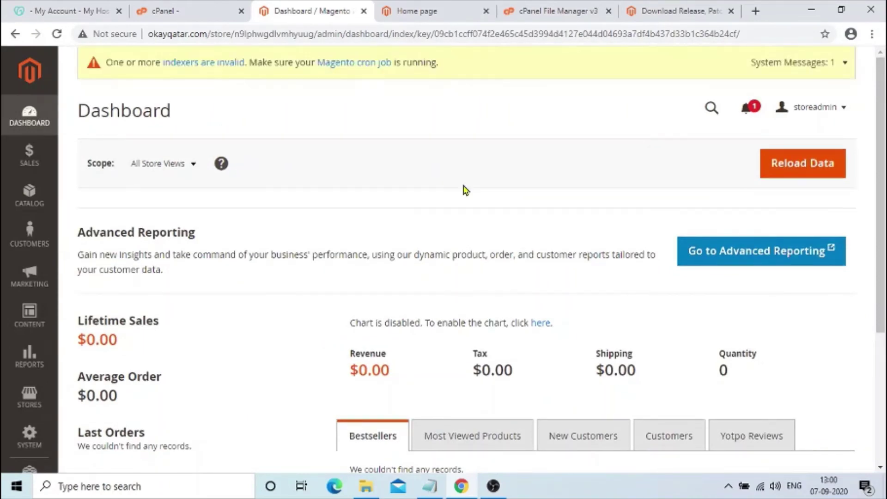
pyautogui.scroll(-1, 472, 320)
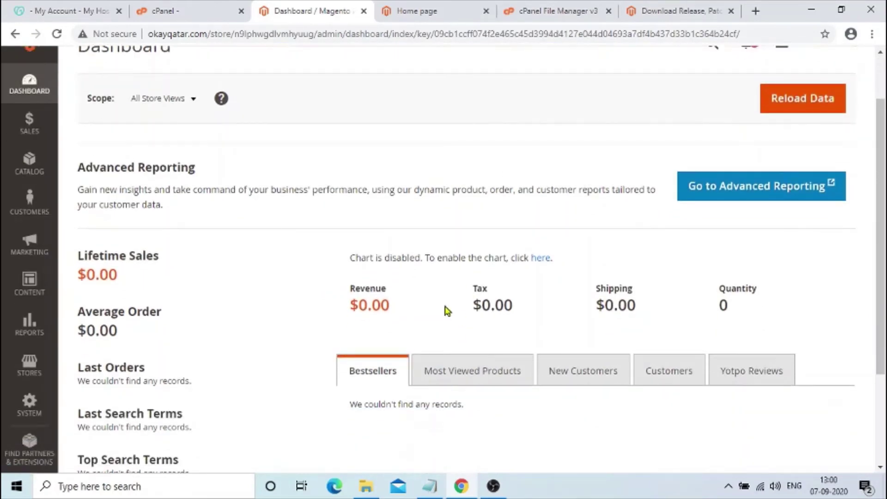
pyautogui.scroll(1, 447, 309)
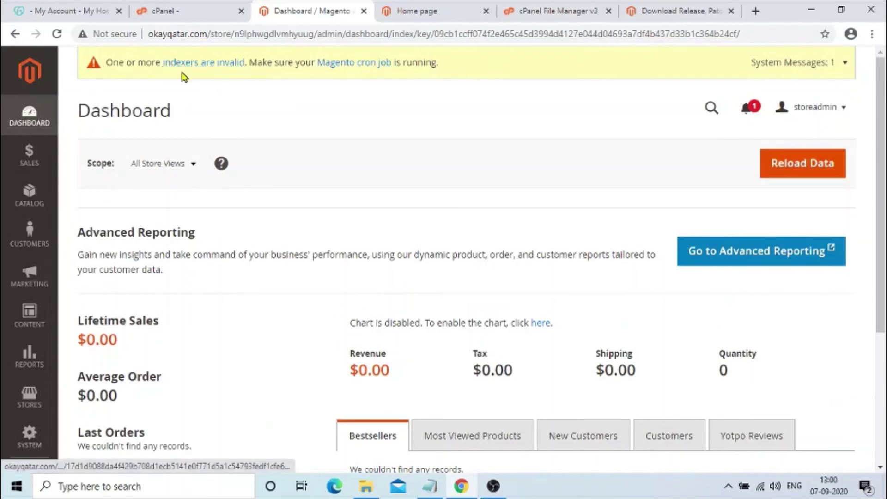
pyautogui.moveTo(248, 62); pyautogui.dragTo(164, 62)
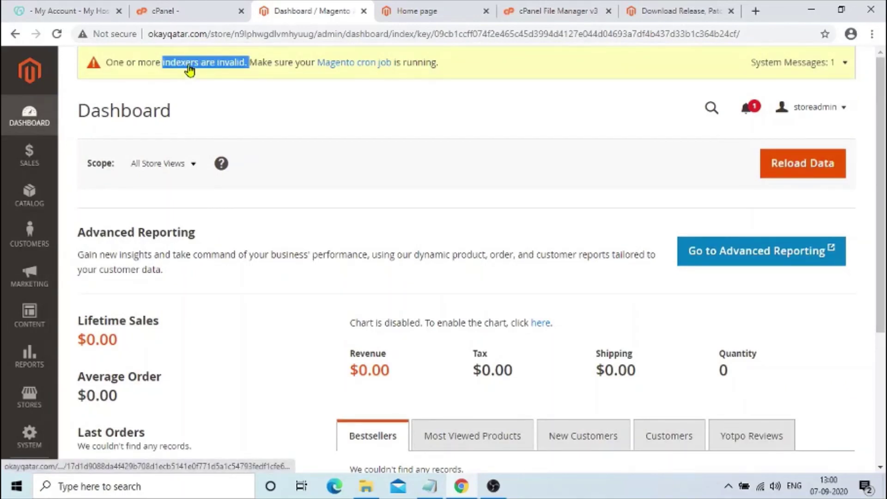
# - Move through the Installatron, admin and storefront tabs, ending on File Manager's store folder
pyautogui.click(206, 19)
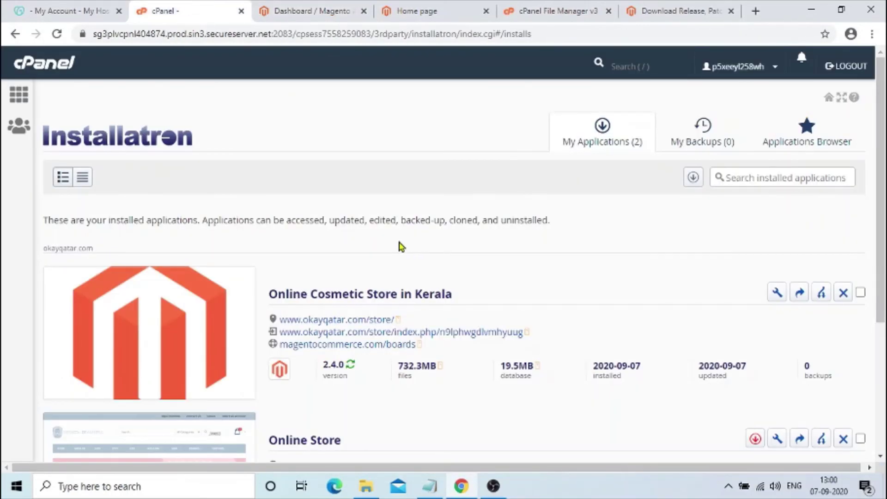
pyautogui.click(18, 95)
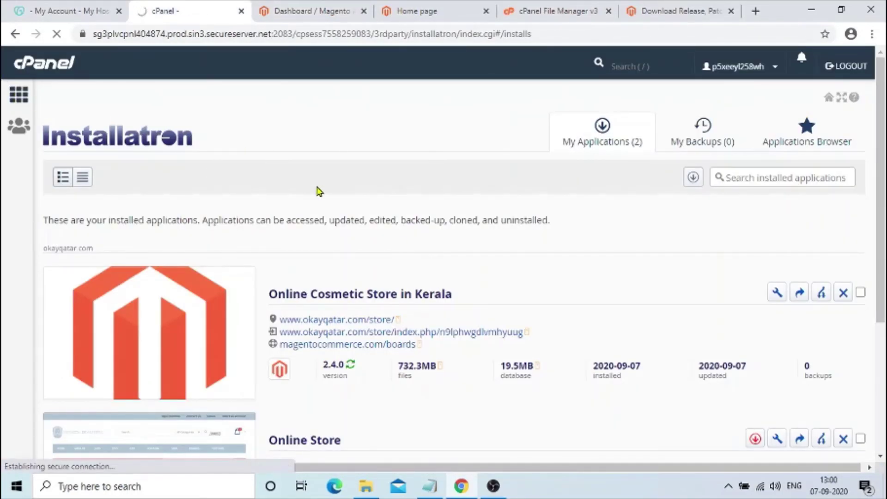
pyautogui.click(314, 12)
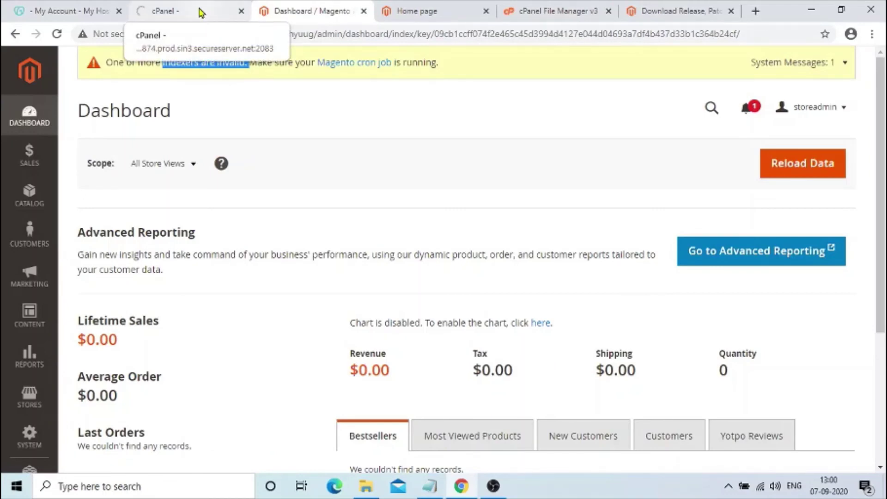
pyautogui.click(201, 13)
pyautogui.click(430, 13)
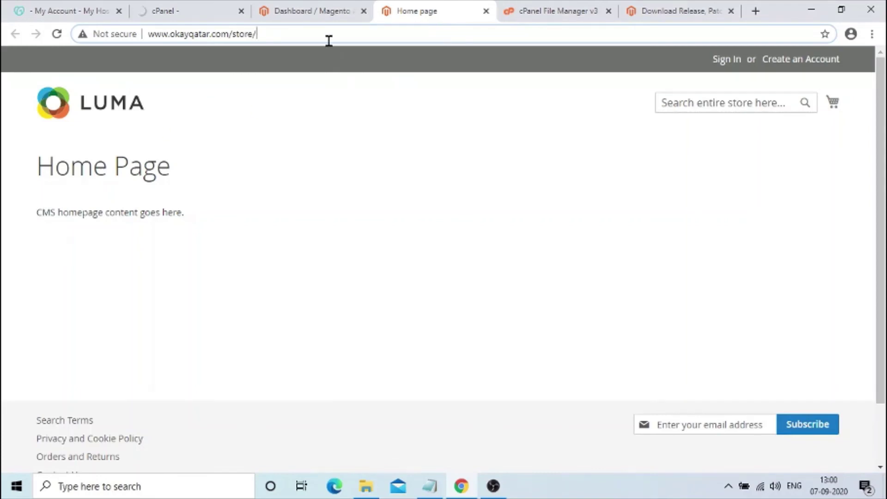
pyautogui.click(566, 16)
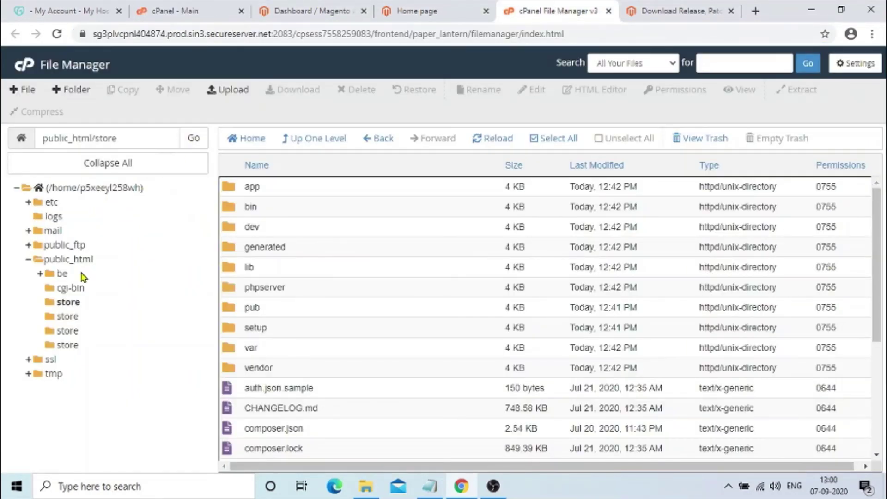
# - Open the store folder inside public_html in File Manager
pyautogui.click(72, 260)
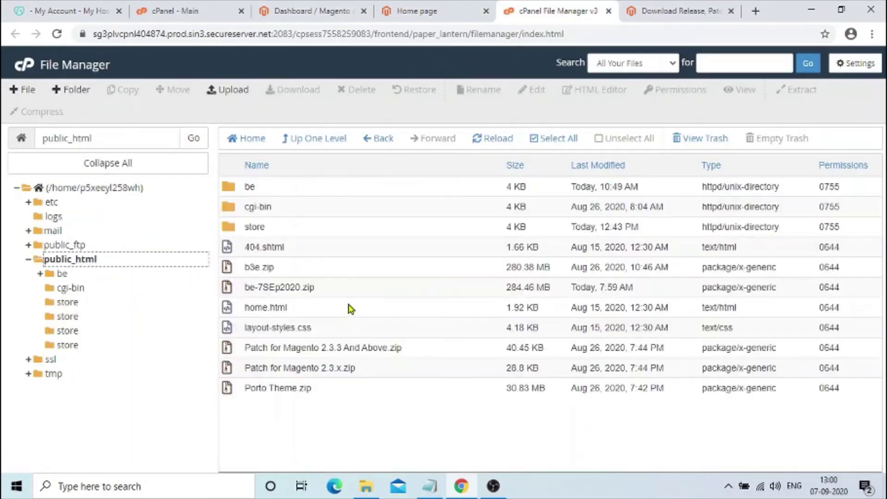
pyautogui.click(257, 226)
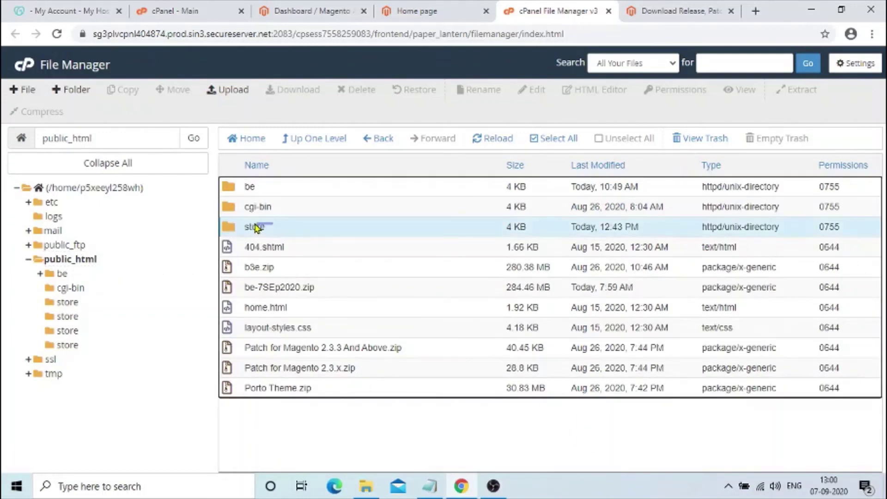
pyautogui.doubleClick(274, 231)
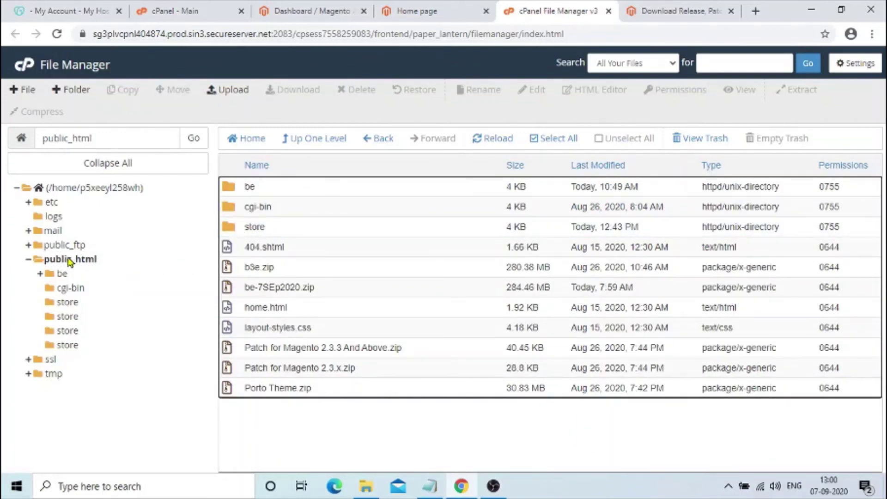
pyautogui.click(70, 260)
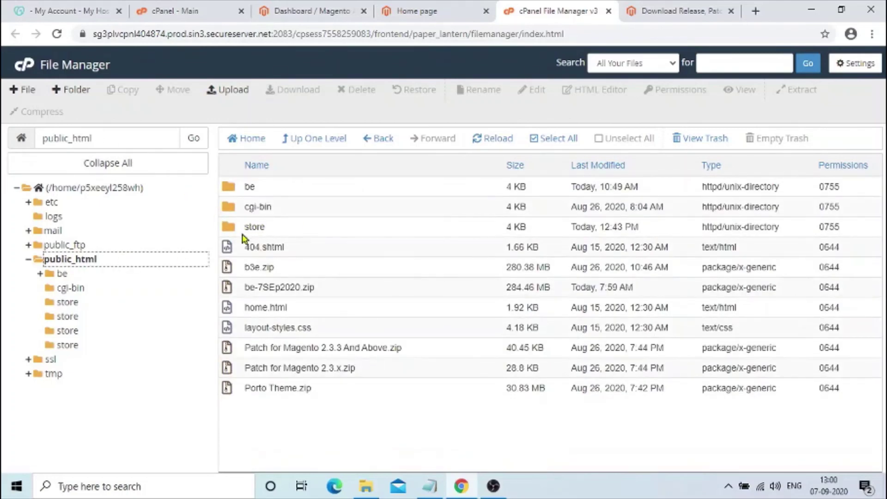
pyautogui.doubleClick(233, 226)
# - Select the public_html/store path, then return to the Magento admin Dashboard tab
pyautogui.click(134, 139)
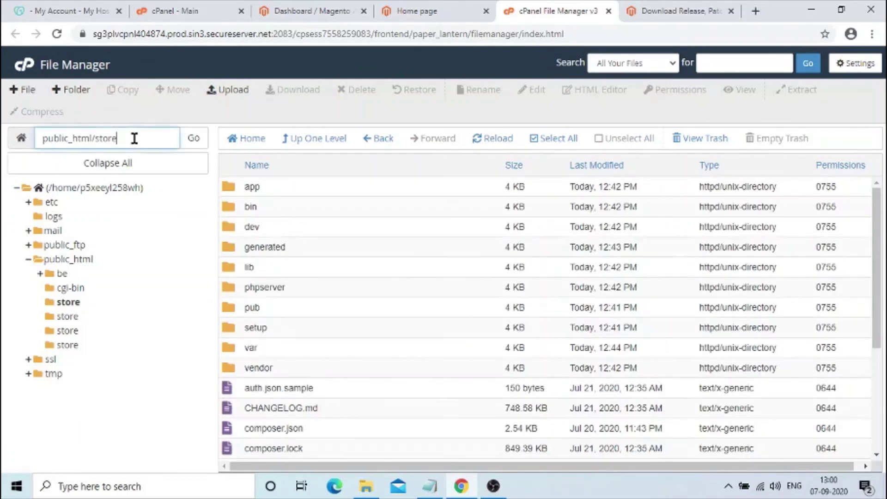
pyautogui.moveTo(134, 138); pyautogui.dragTo(68, 147)
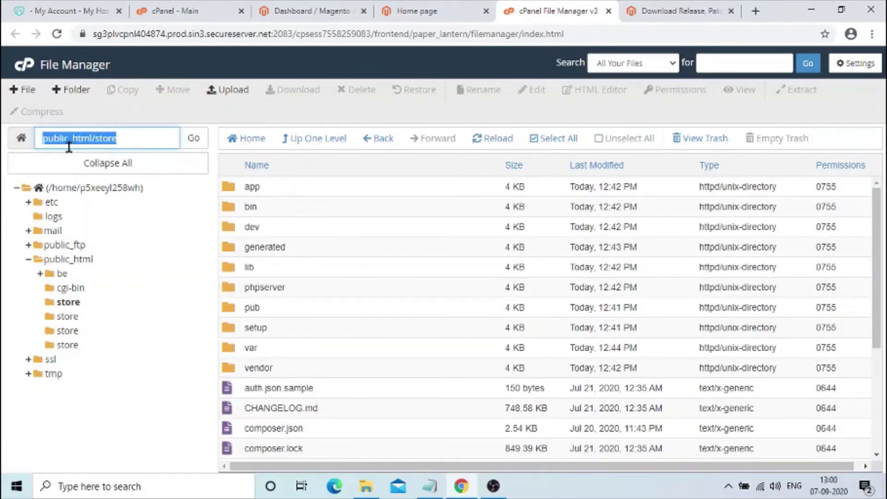
pyautogui.click(445, 11)
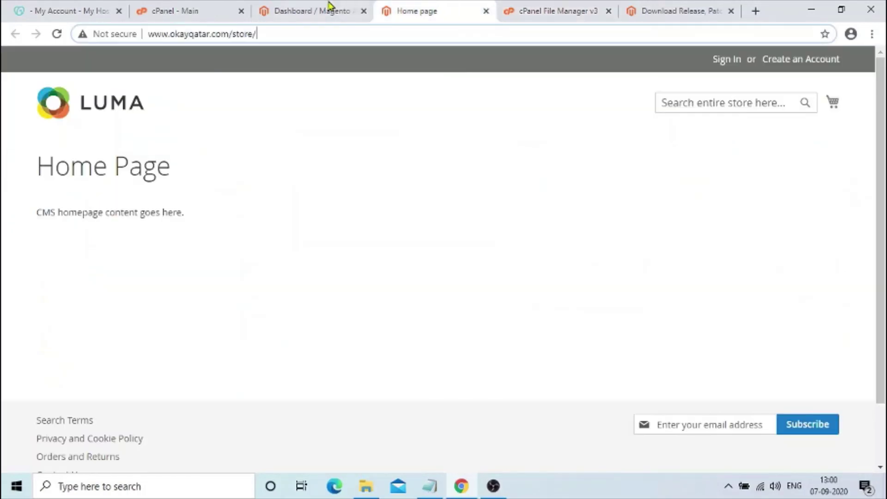
pyautogui.click(299, 7)
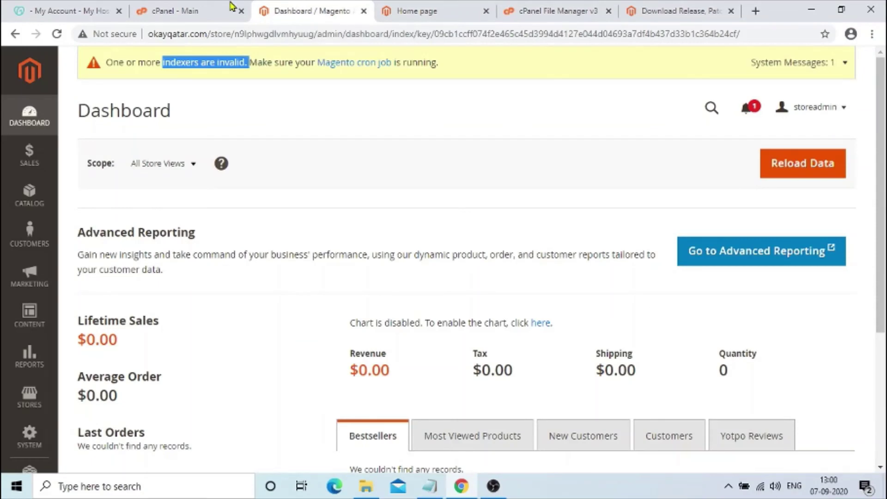
# - From the cPanel main page, search functions for 'term' and launch the Terminal
pyautogui.click(203, 10)
pyautogui.click(307, 12)
pyautogui.click(203, 6)
pyautogui.click(252, 98)
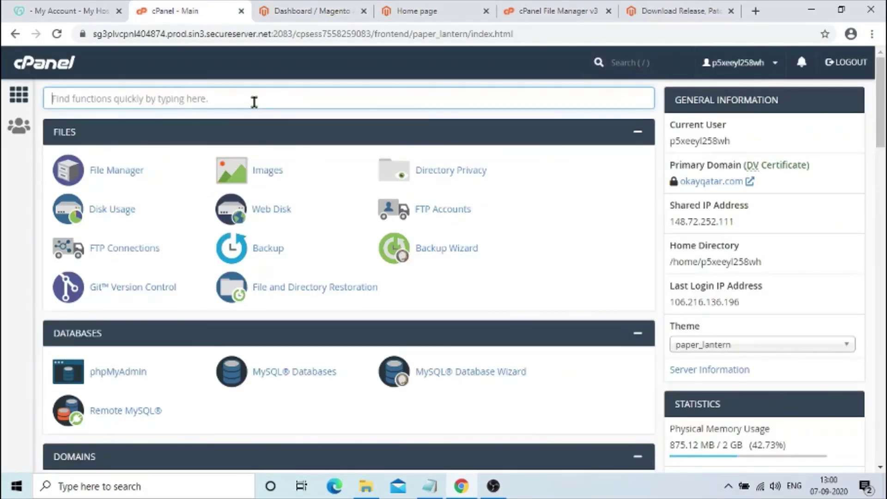
pyautogui.write('term')
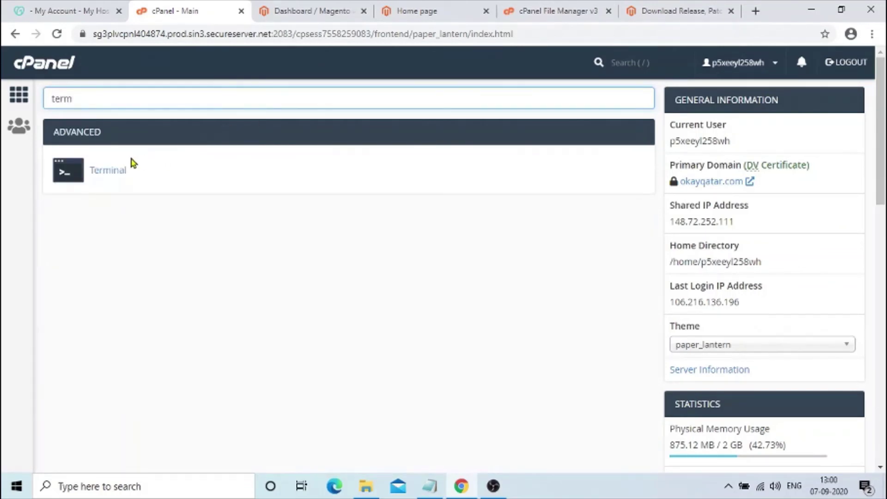
pyautogui.click(106, 171)
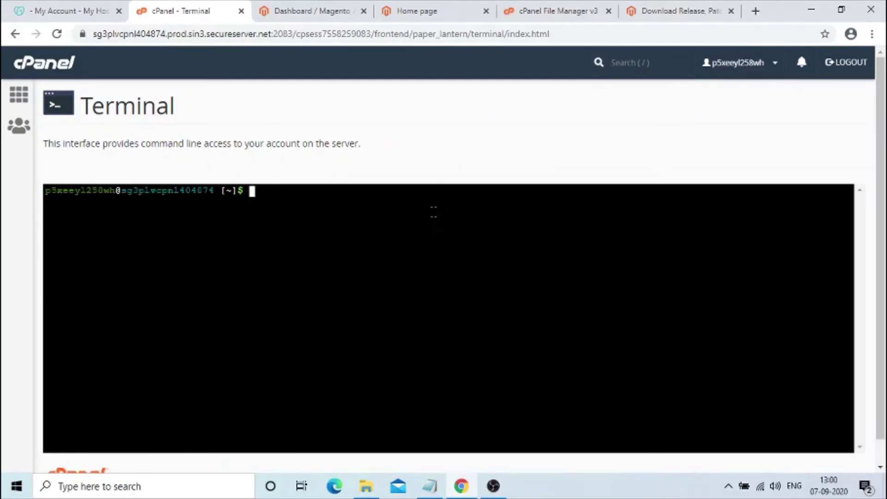
# - Change the shell into ~/public_html/store, confirming the folder path in File Manager
pyautogui.write('cd public_html')
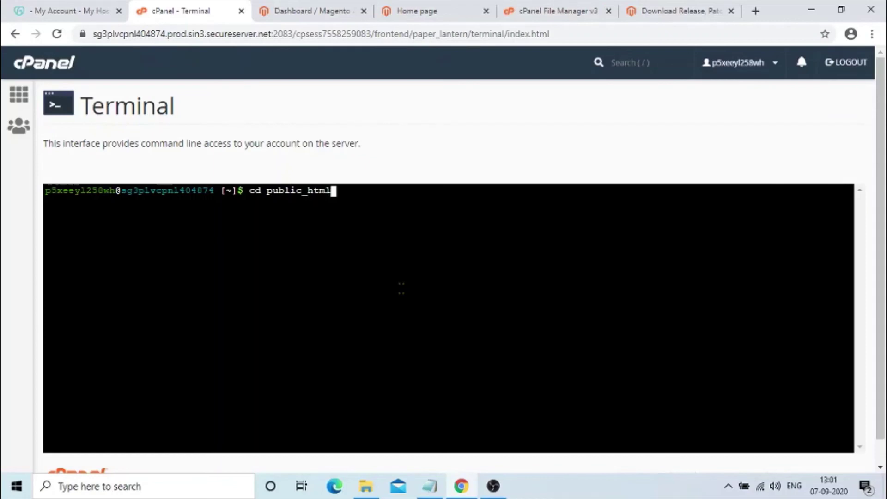
pyautogui.press('Return')
pyautogui.write('cd')
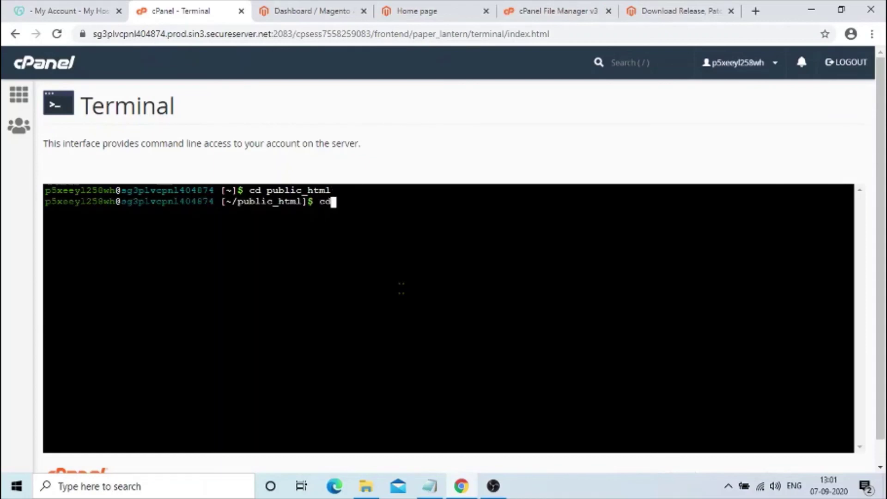
pyautogui.write(' st')
pyautogui.write('ore')
pyautogui.press('Return')
pyautogui.write('ore')
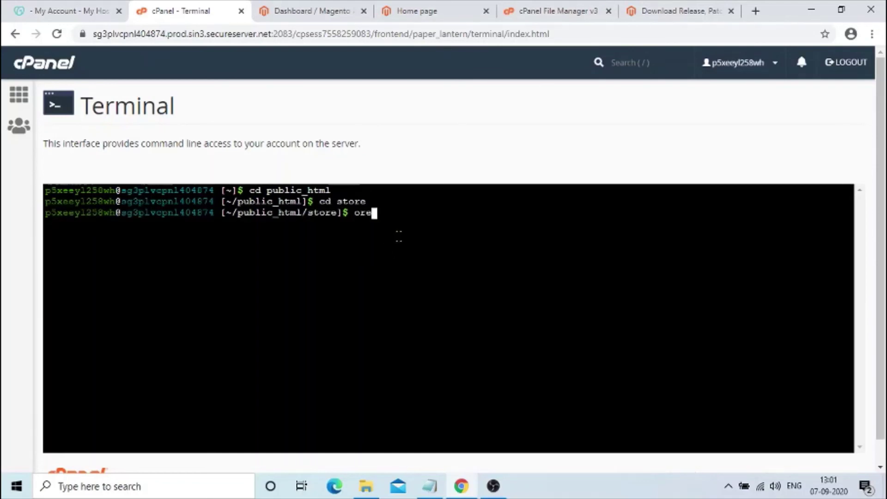
pyautogui.press('BackSpace')
pyautogui.press('BackSpace')
pyautogui.press('BackSpace')
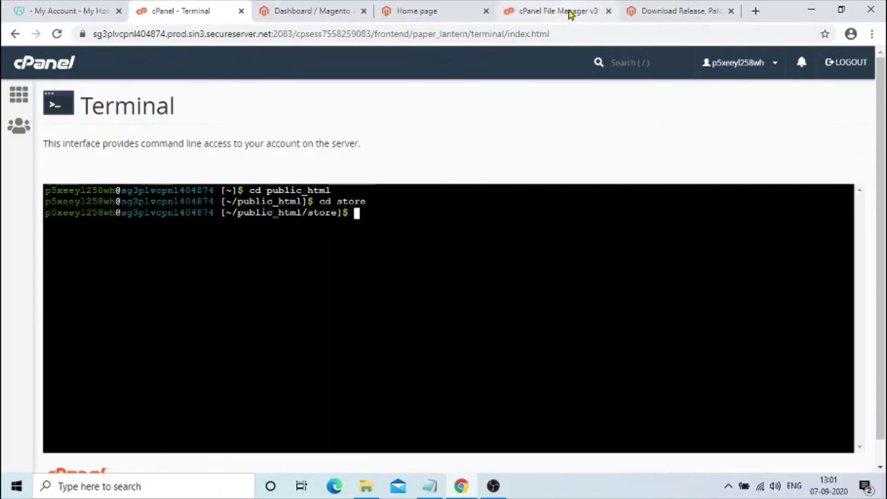
pyautogui.click(564, 13)
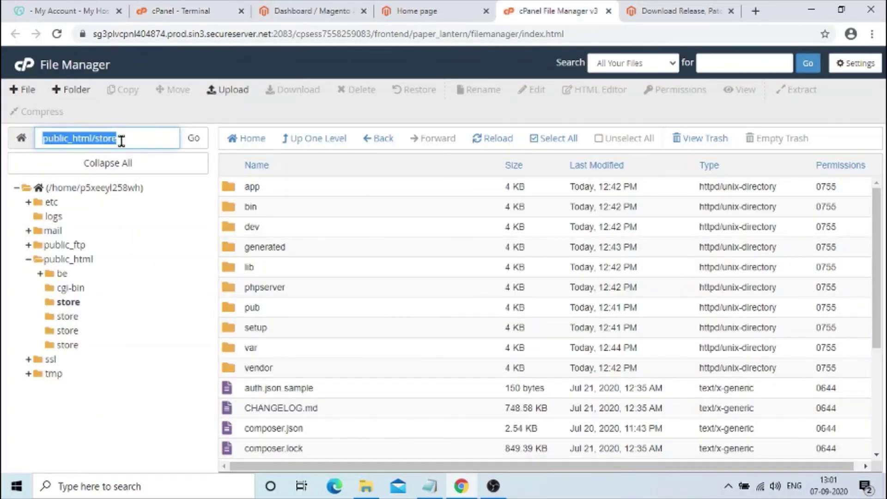
pyautogui.click(180, 11)
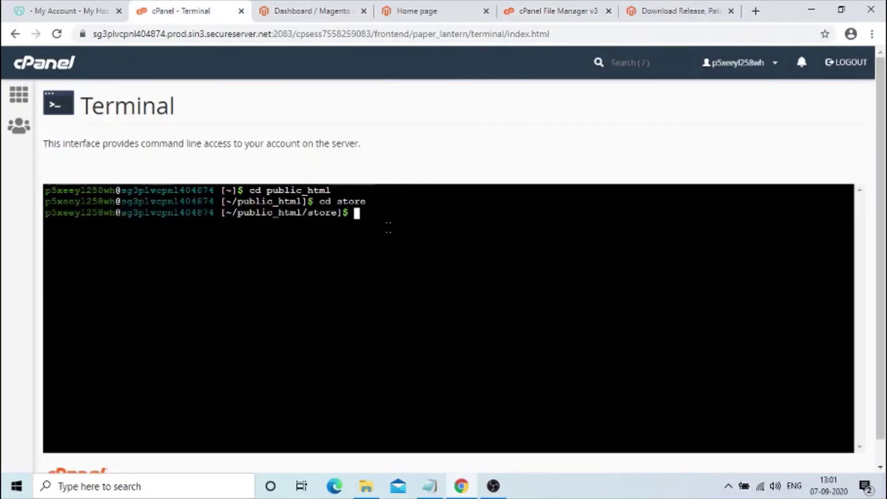
# - Run 'php bin/magento indexer:reindex' and highlight the rebuilt index lines in the output
pyautogui.write('php bin/magento ')
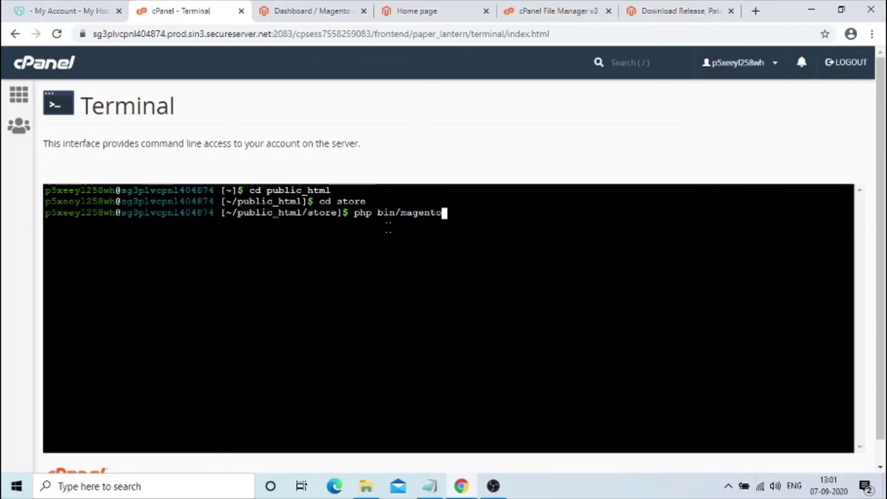
pyautogui.write('indexer:reindex')
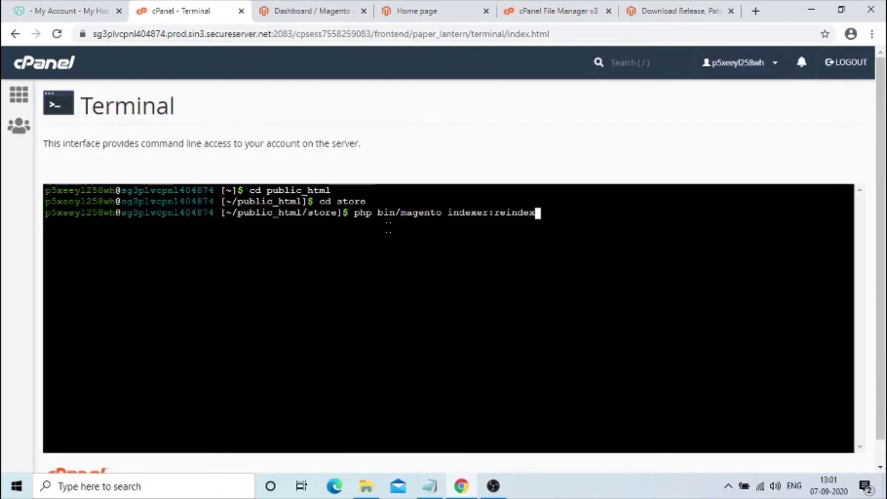
pyautogui.press('Return')
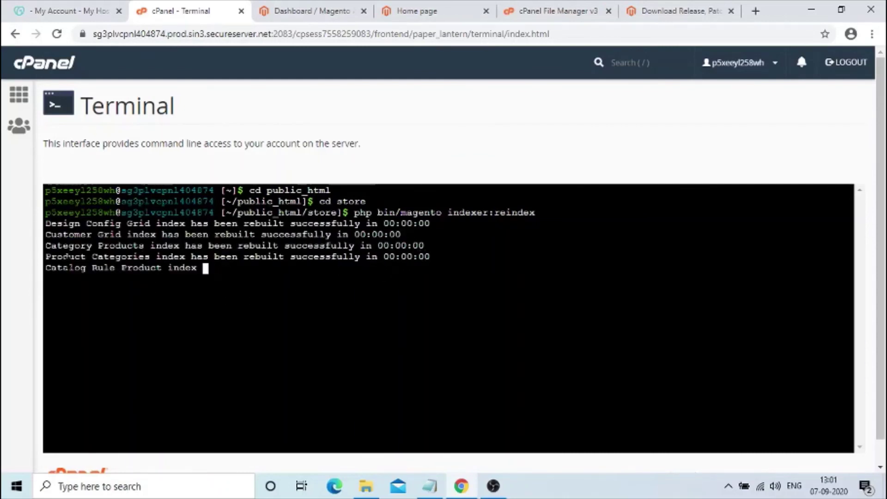
pyautogui.moveTo(48, 236); pyautogui.dragTo(437, 325)
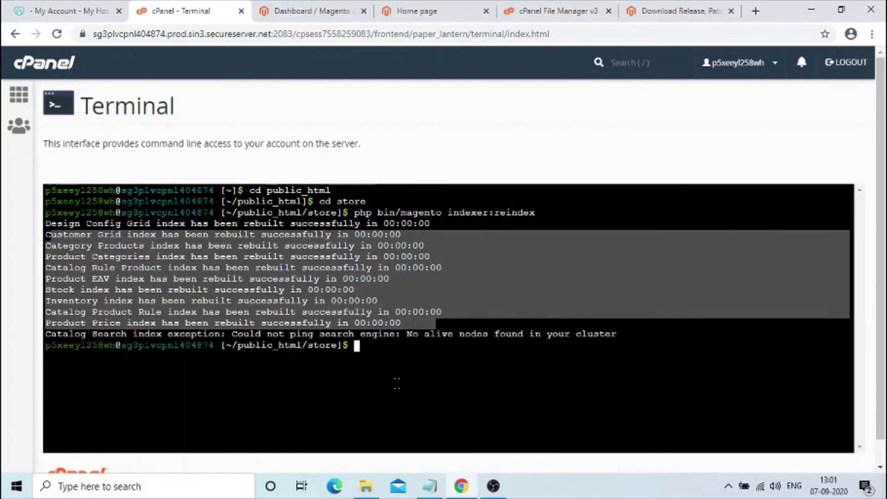